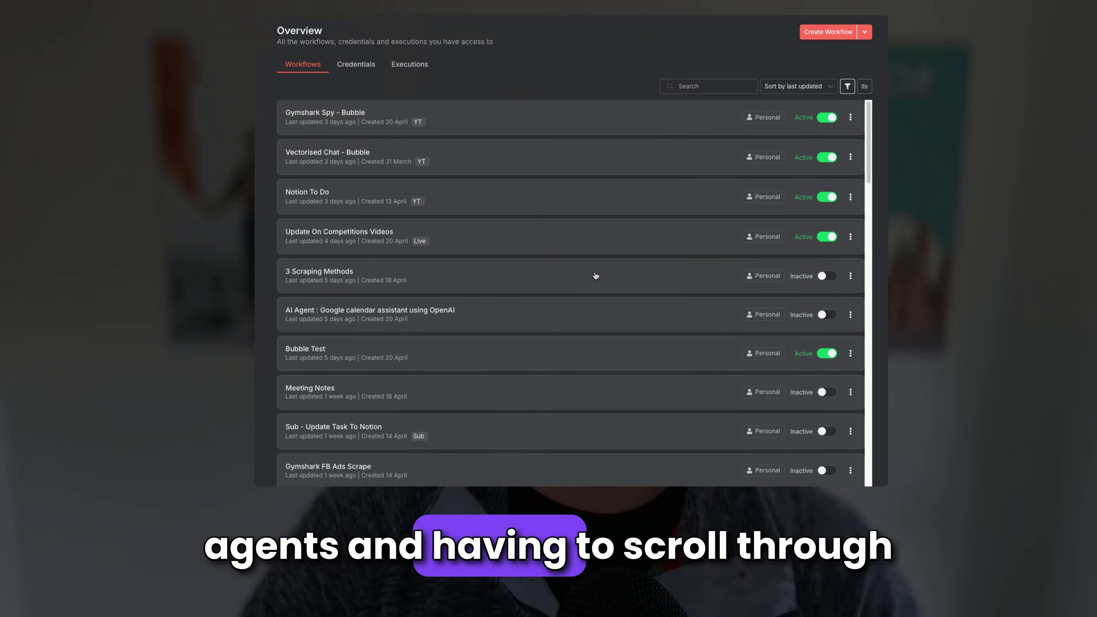
# - Open the chat of the Gymshark Spy - Bubble workflow in n8n and begin a message with "Can you"
pyautogui.scroll(-20, 595, 276)
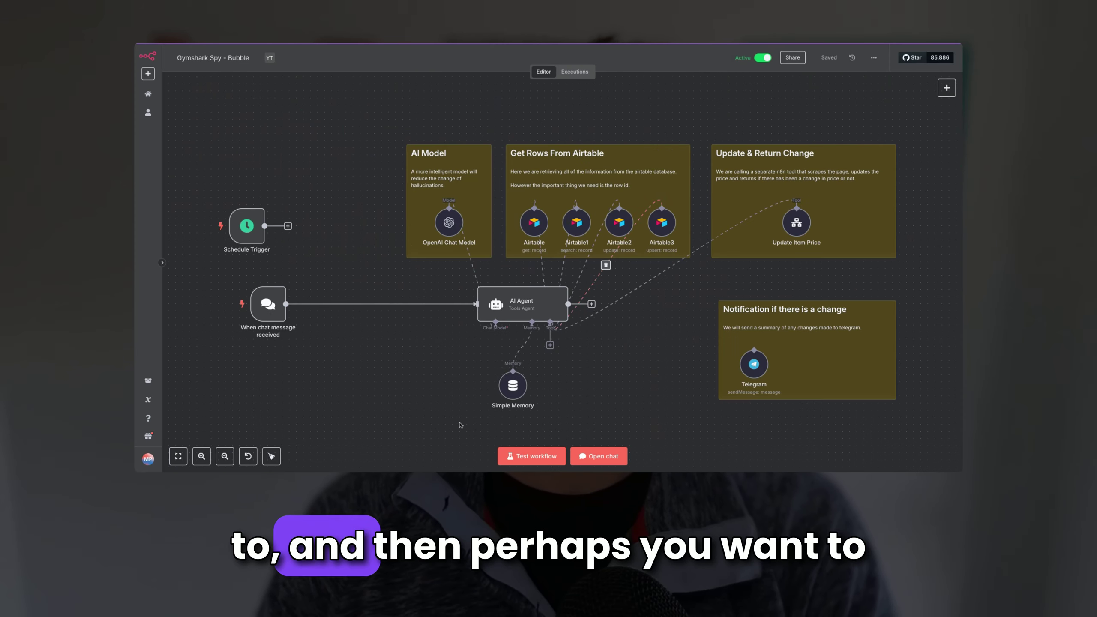
pyautogui.click(590, 457)
pyautogui.write('Can uou')
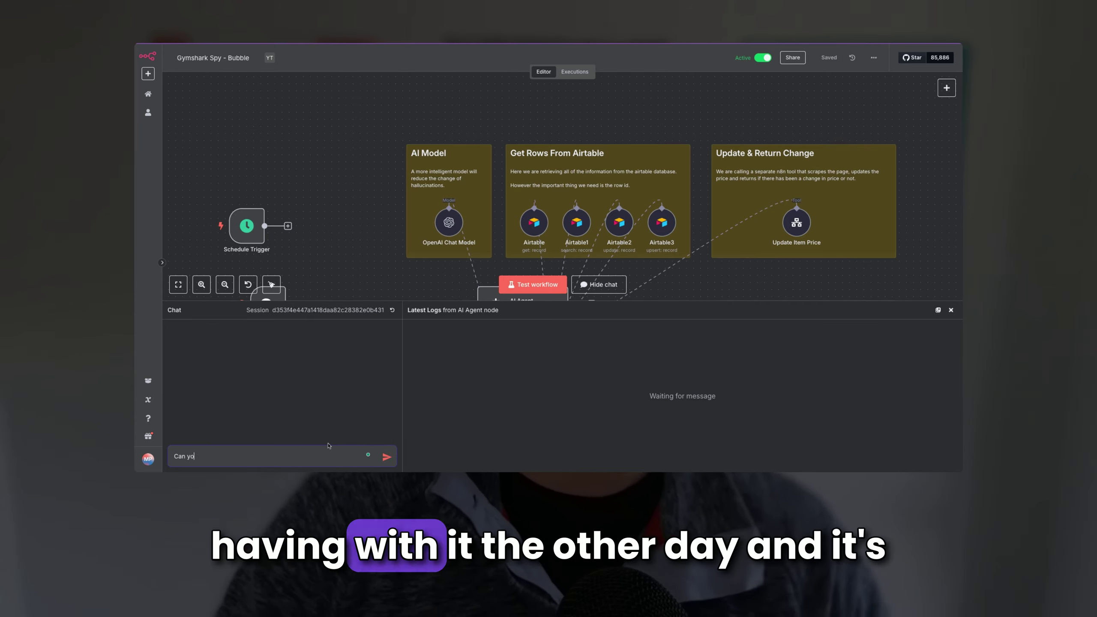
pyautogui.write('u')
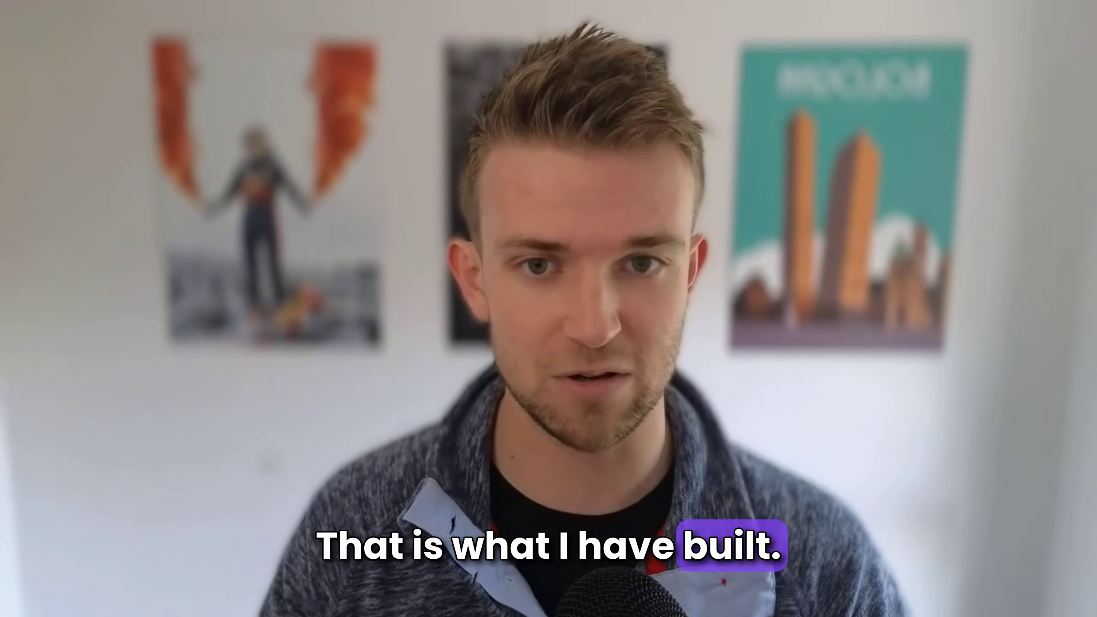
# - Look through the Gymshark Analysis, My To Dos and Business Info agents and their conversations in the My Agents app
pyautogui.click(189, 115)
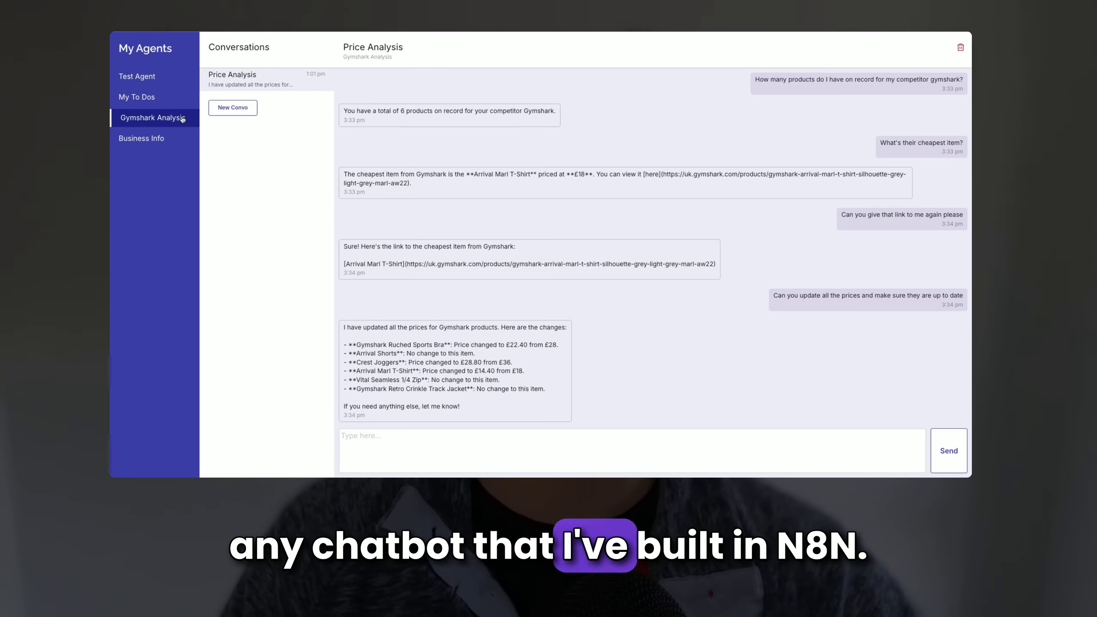
pyautogui.click(160, 98)
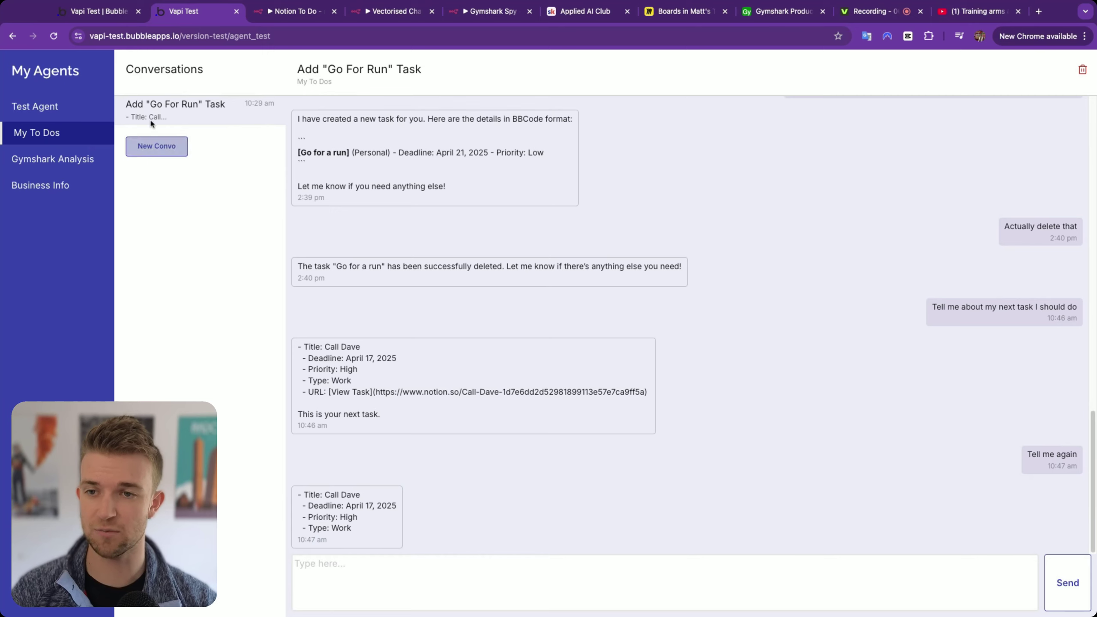
pyautogui.click(98, 157)
pyautogui.click(71, 190)
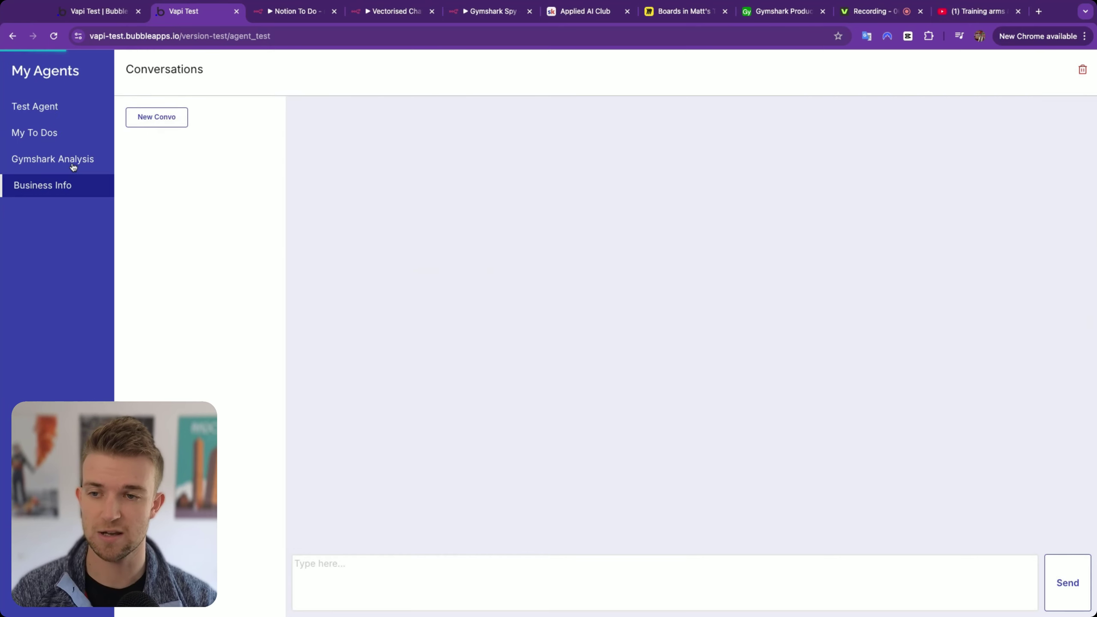
pyautogui.click(74, 164)
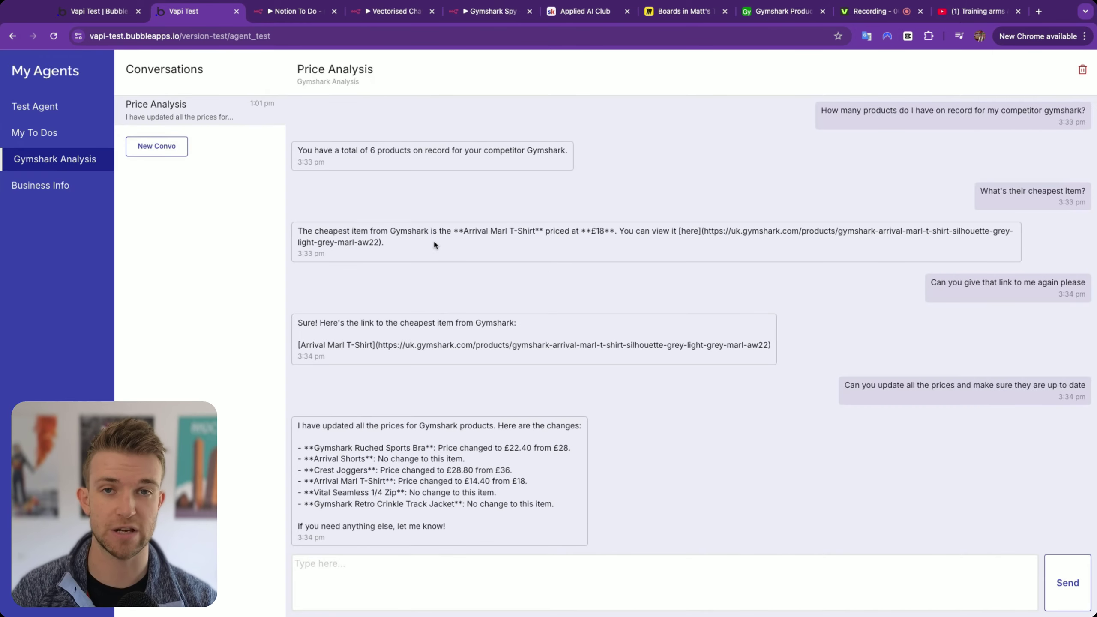
# - Open the My To Dos agent and inspect its Notion To Do workflow in n8n and the Test To Do Page in Notion
pyautogui.click(63, 137)
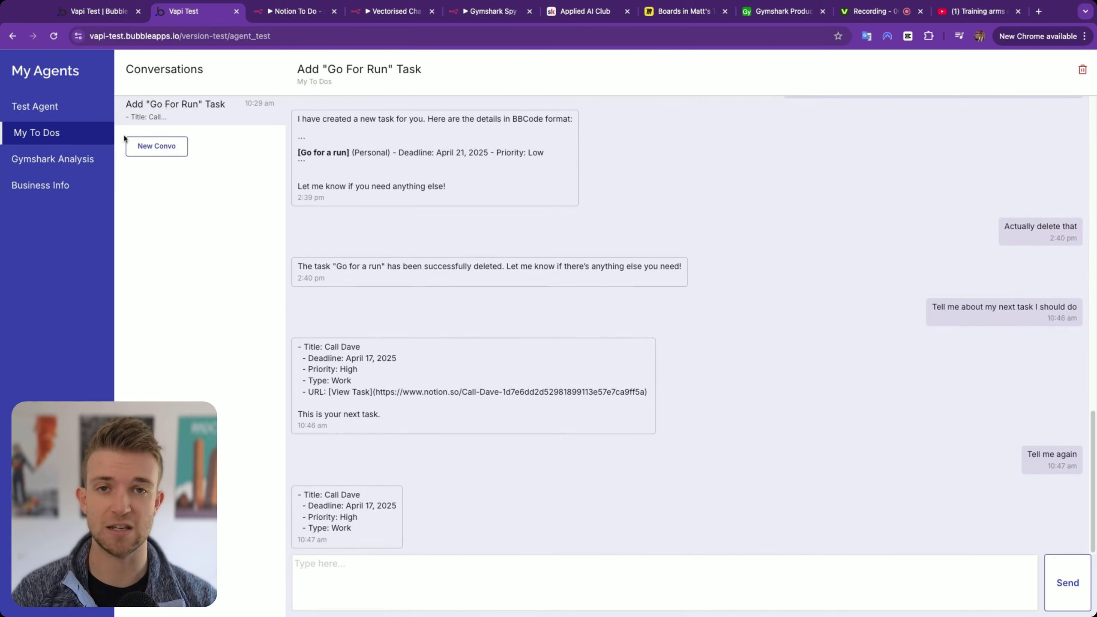
pyautogui.click(299, 13)
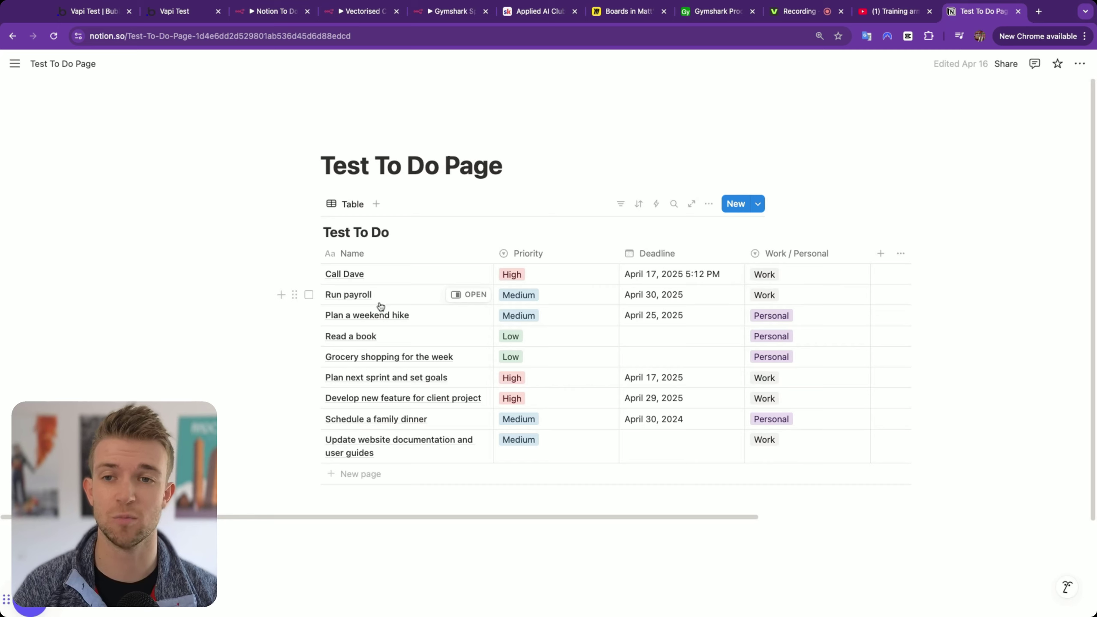
pyautogui.click(268, 18)
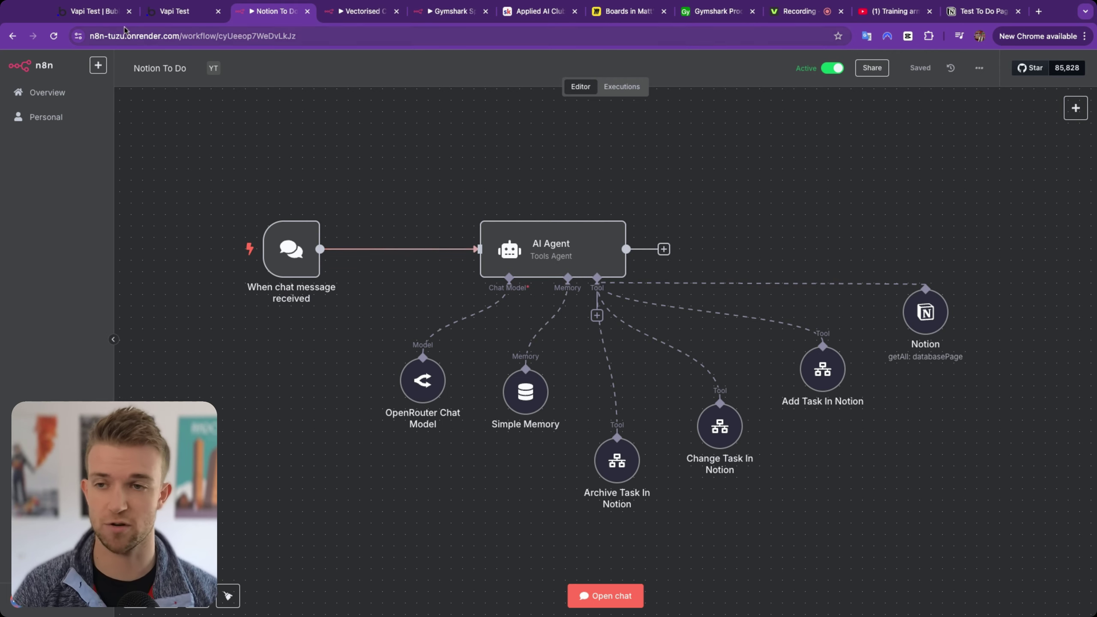
# - In the My Agents app, start a new My To Dos conversation and send "What is my most urgent work task to do"
pyautogui.click(179, 12)
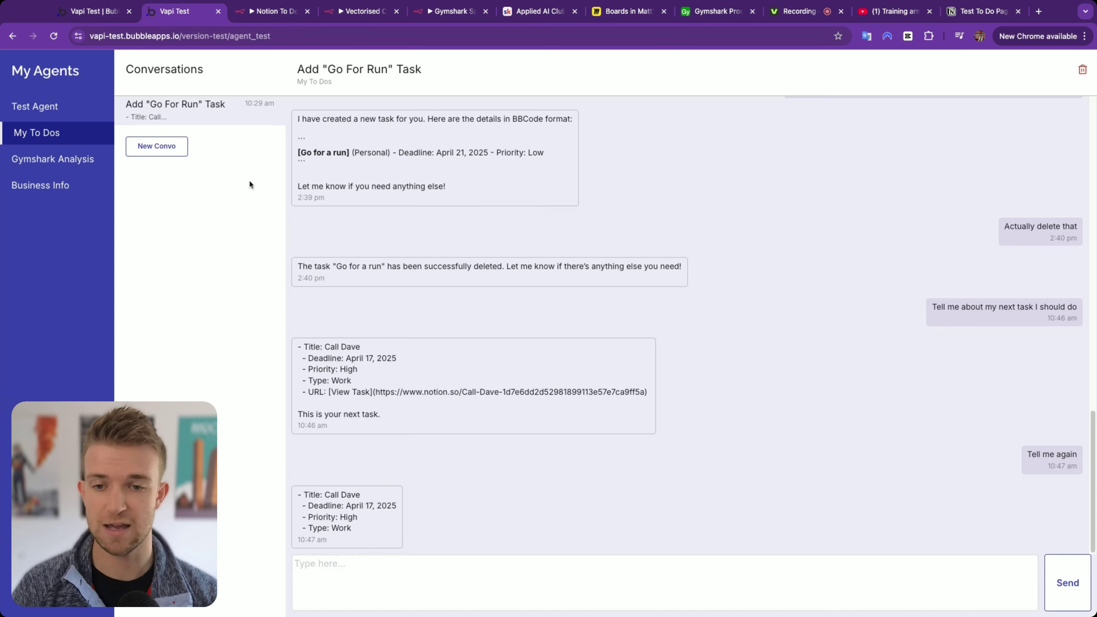
pyautogui.click(158, 152)
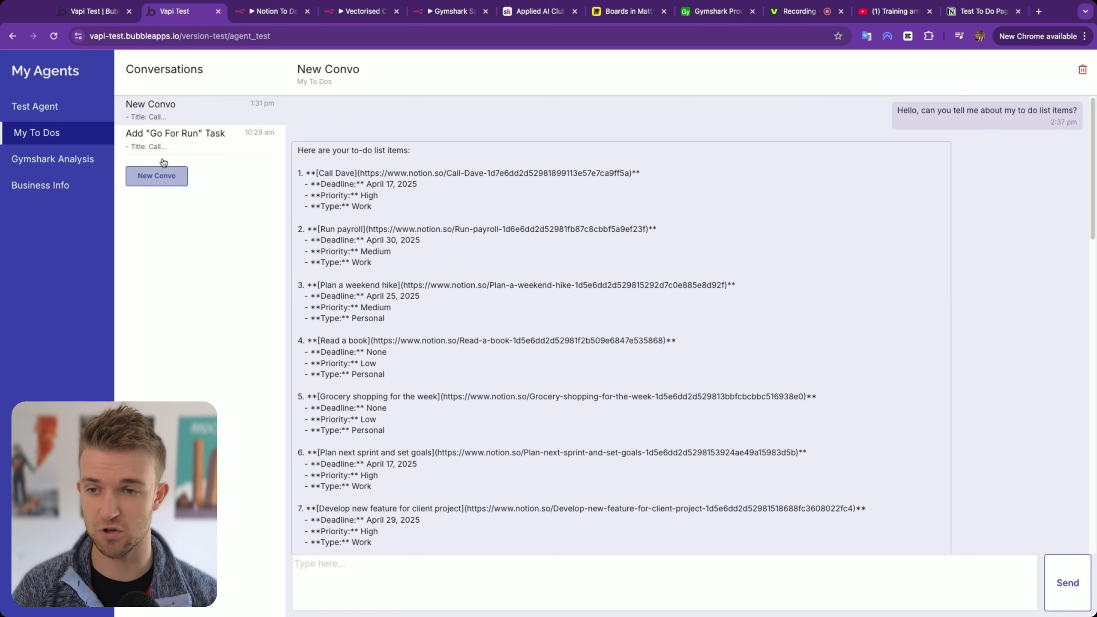
pyautogui.click(392, 575)
pyautogui.write('What is my most')
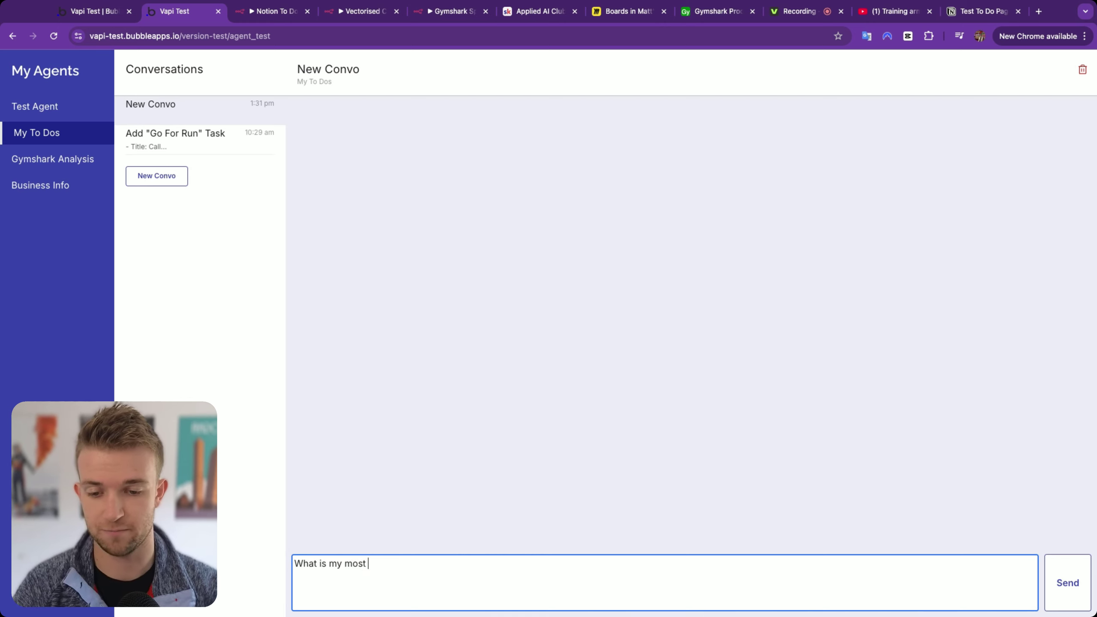
pyautogui.write(' urgent wo')
pyautogui.press('BackSpace')
pyautogui.press('BackSpace')
pyautogui.press('BackSpace')
pyautogui.write('t work ')
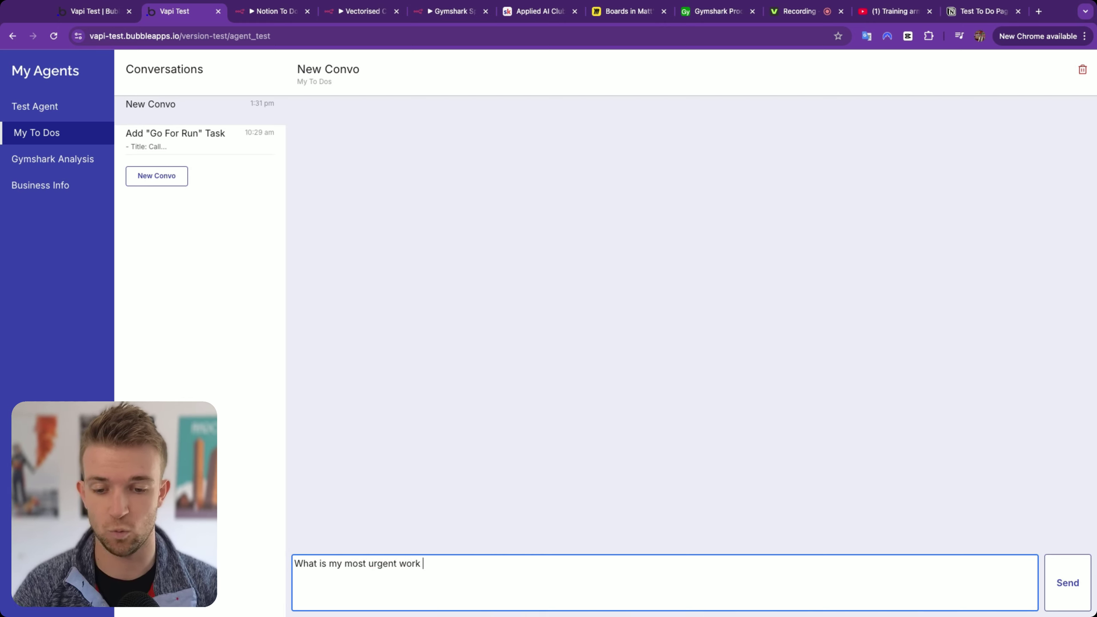
pyautogui.write('task to do')
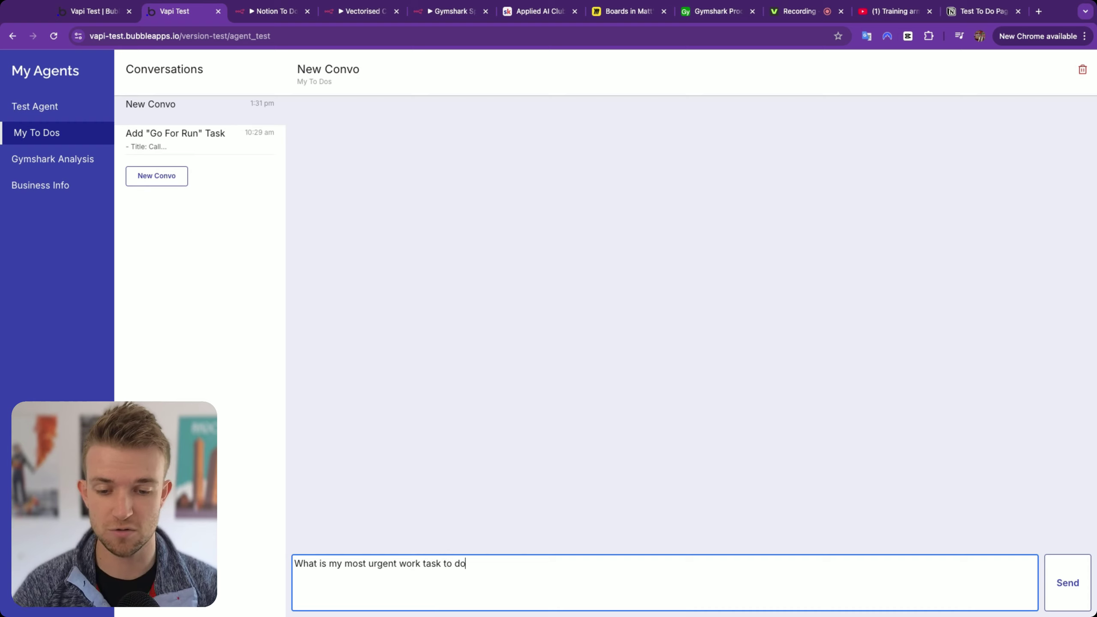
pyautogui.press('Return')
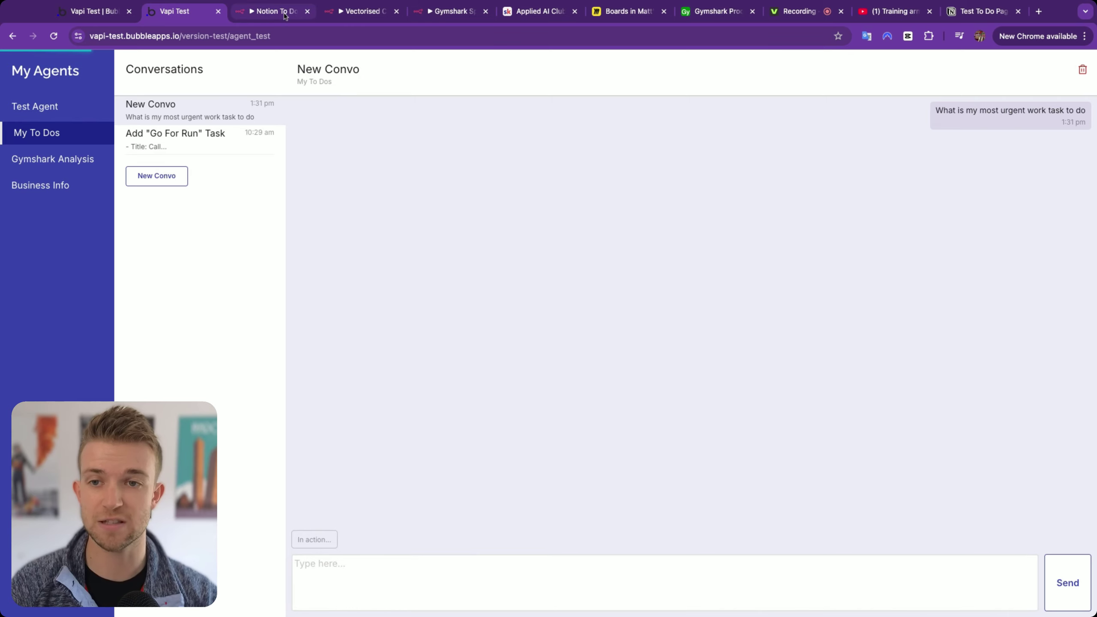
# - Check the Notion To Do workflow and the Notion task table while the request runs, and return to the chat
pyautogui.click(275, 11)
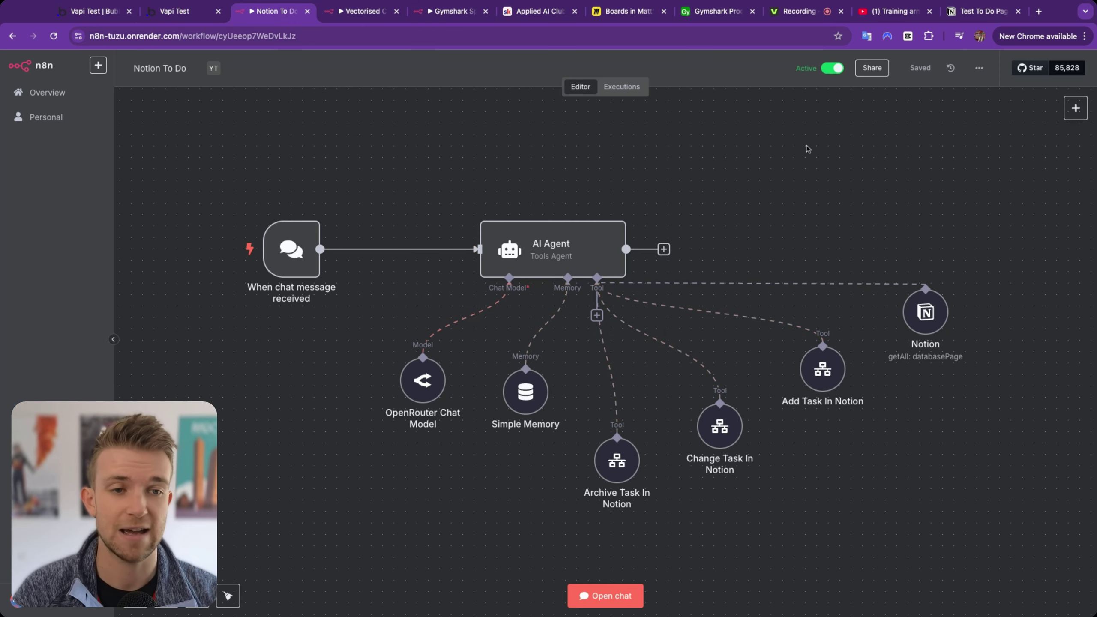
pyautogui.click(971, 13)
pyautogui.click(181, 13)
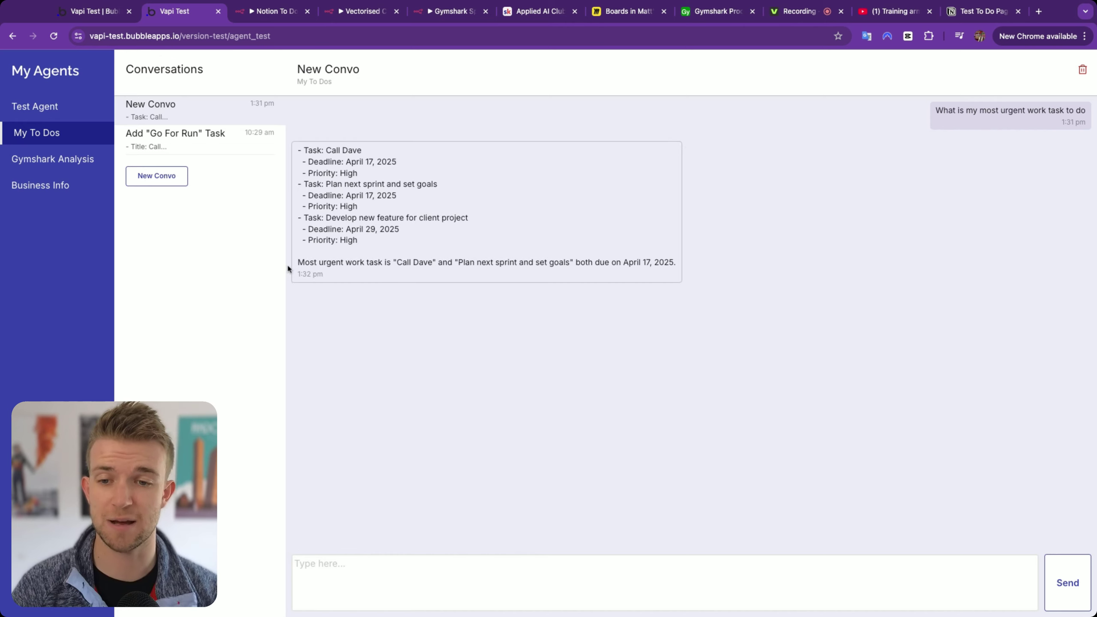
# - Read the agent's reply on the most urgent work tasks, examining the task names, deadlines and priorities
pyautogui.moveTo(302, 266); pyautogui.dragTo(566, 263)
pyautogui.click(426, 263)
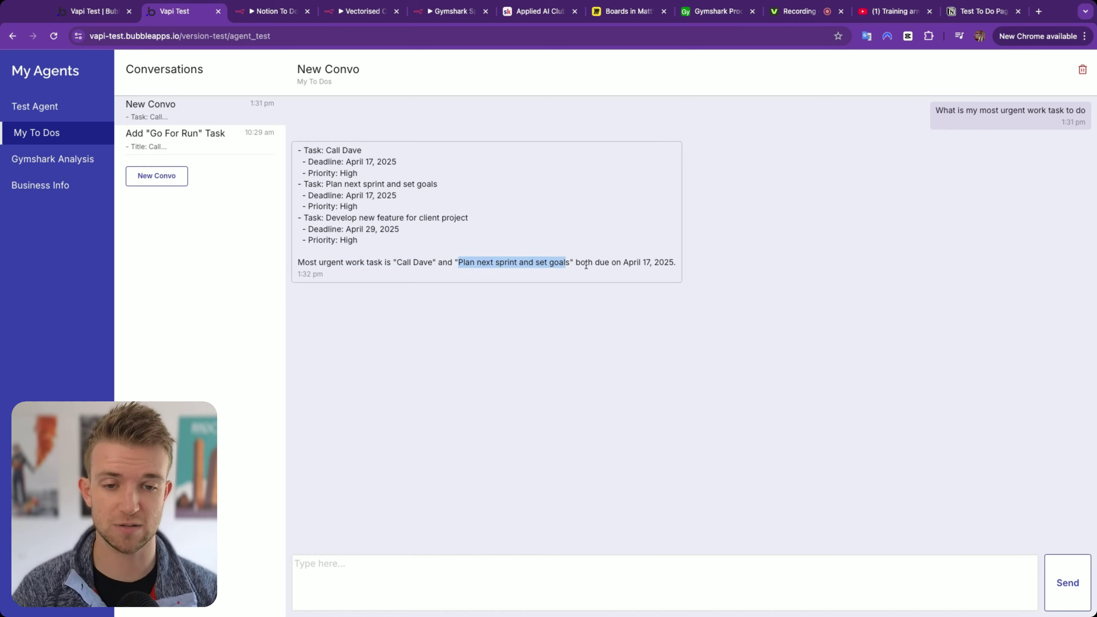
pyautogui.moveTo(676, 262); pyautogui.dragTo(608, 264)
pyautogui.click(506, 282)
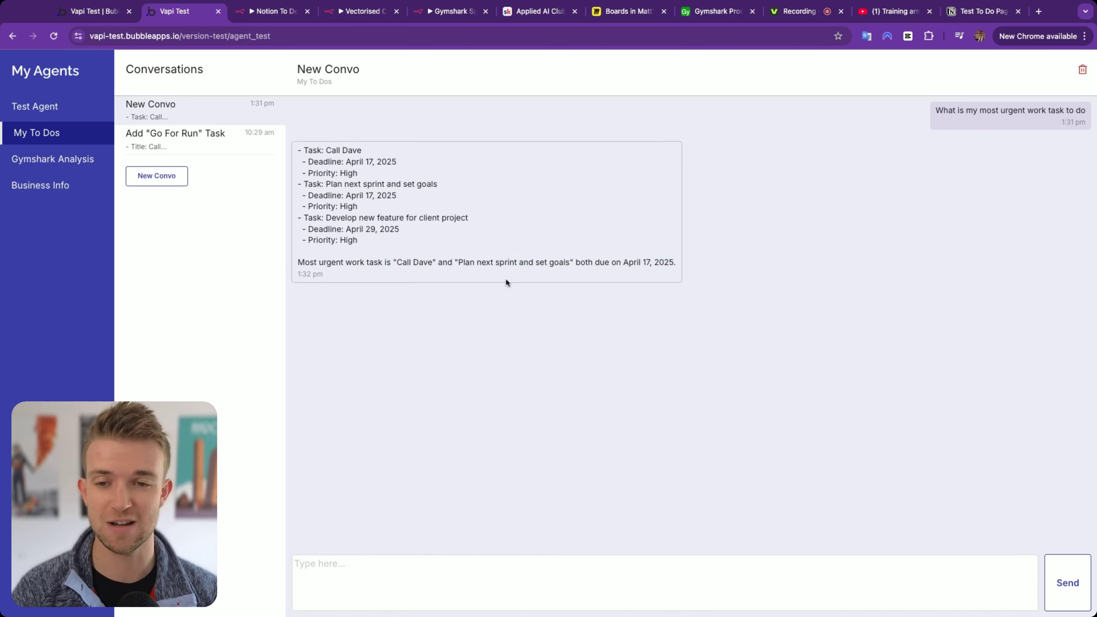
pyautogui.moveTo(313, 162); pyautogui.dragTo(398, 252)
pyautogui.click(418, 212)
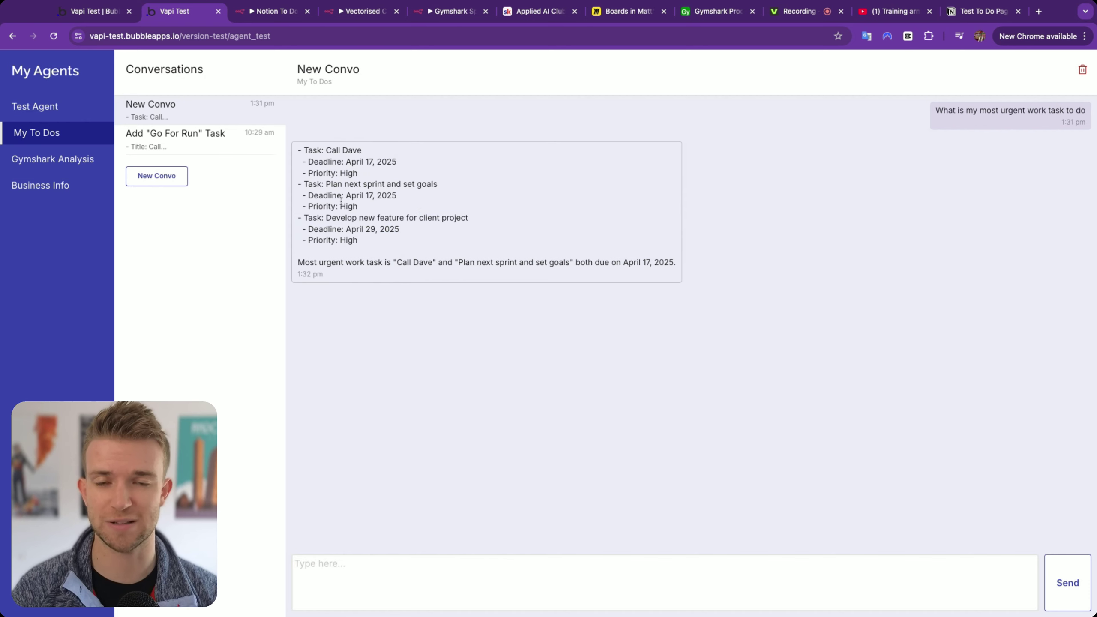
# - Switch to n8n and examine the latest execution of the Notion To Do workflow
pyautogui.click(276, 11)
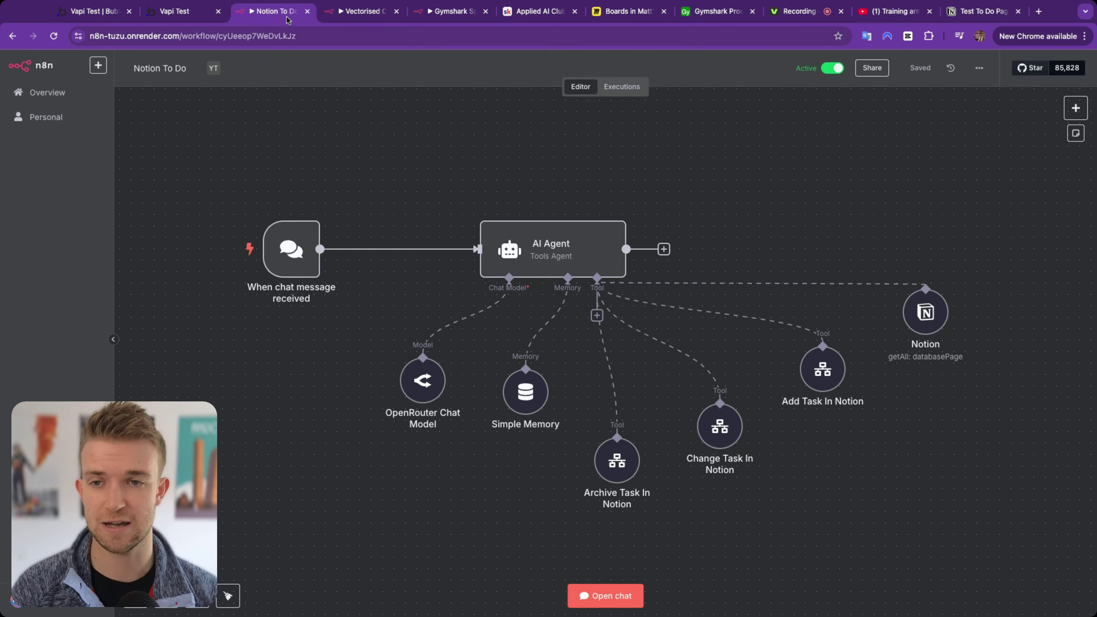
pyautogui.click(619, 86)
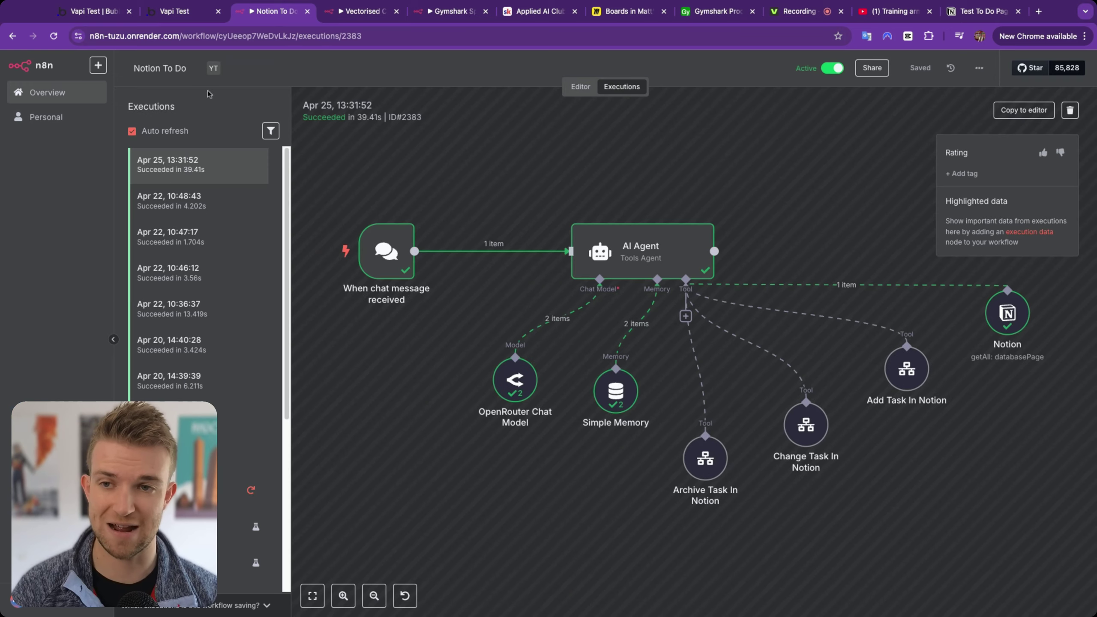
# - Back in the My To Dos chat, ask the agent to delete the high-priority call task due April 17, 2025
pyautogui.click(177, 12)
pyautogui.click(409, 577)
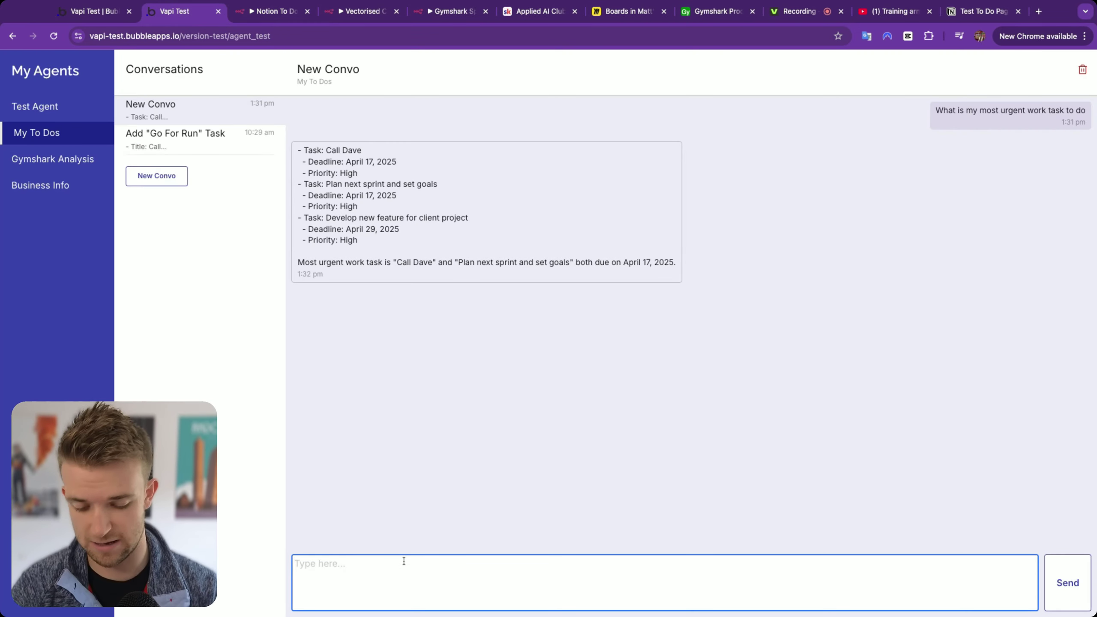
pyautogui.write('Delete te')
pyautogui.write('e')
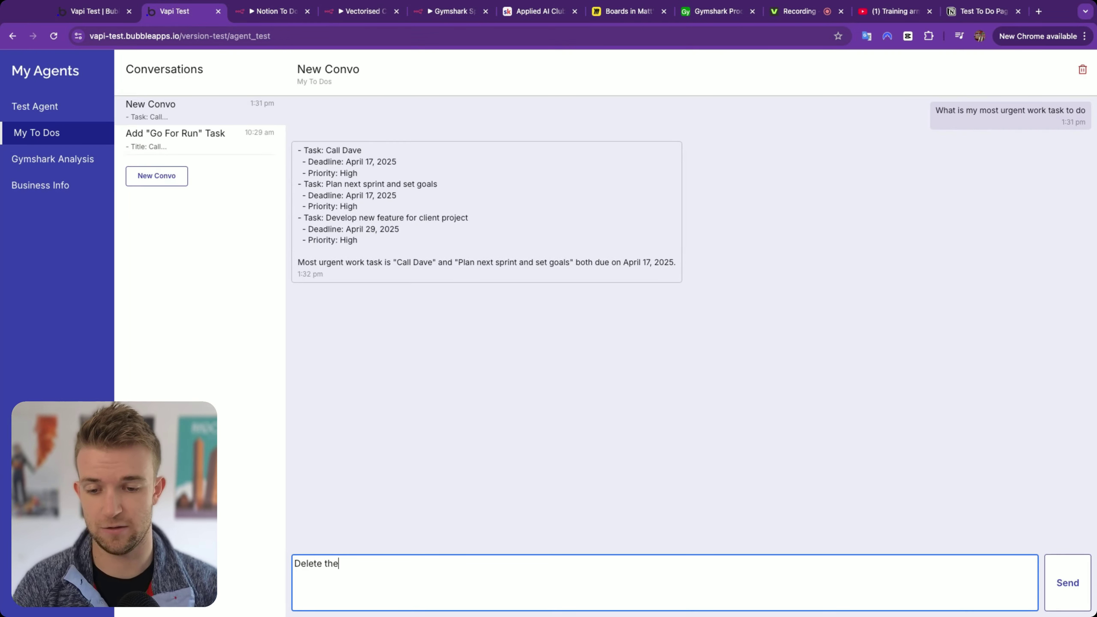
pyautogui.write(' item Call Dave')
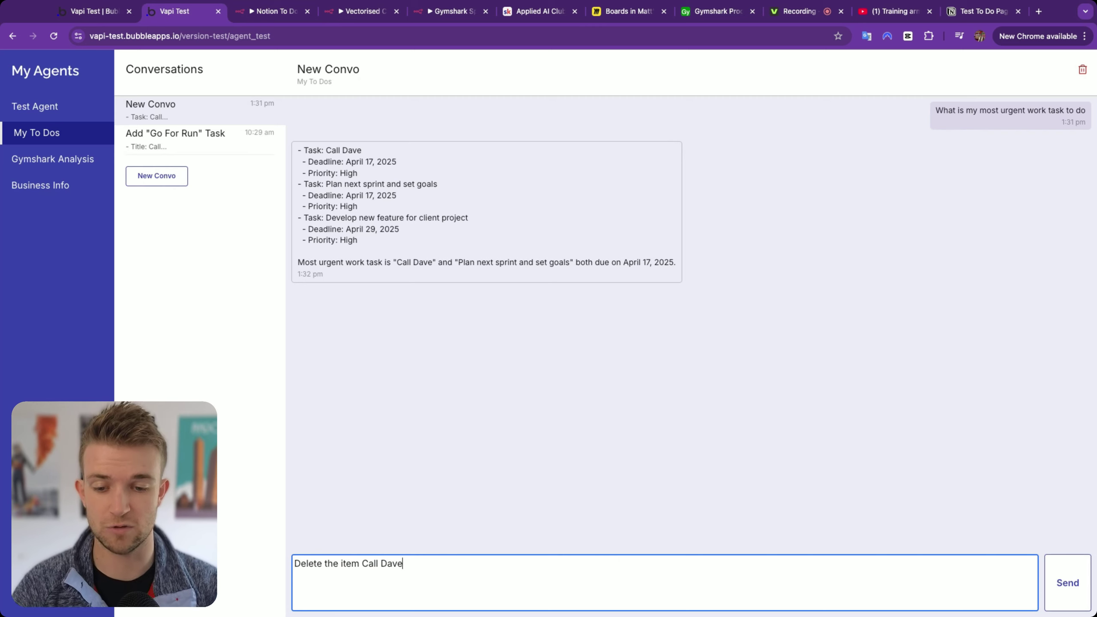
# - Check the n8n executions, the Test To Do Page in Notion and the agent's reply for the requested task deletion
pyautogui.click(276, 11)
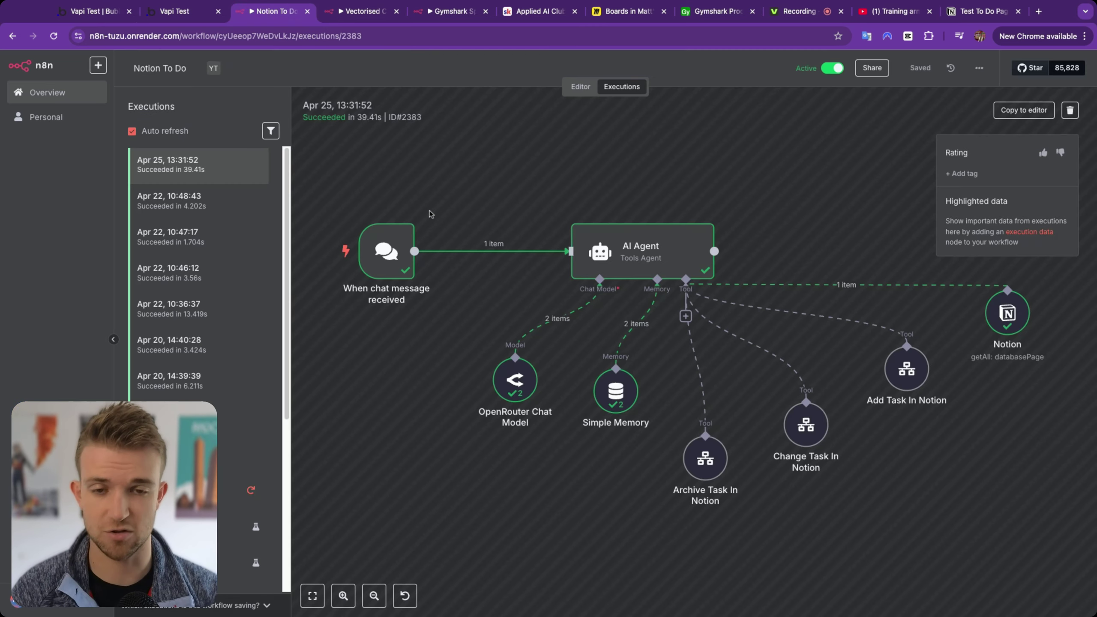
pyautogui.click(981, 11)
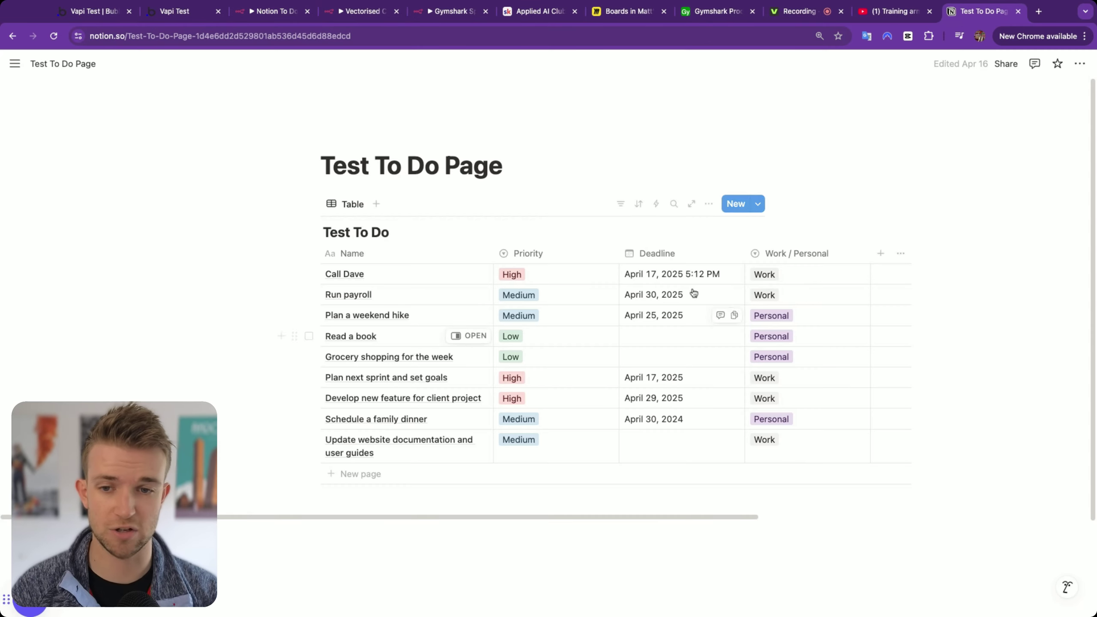
pyautogui.click(175, 11)
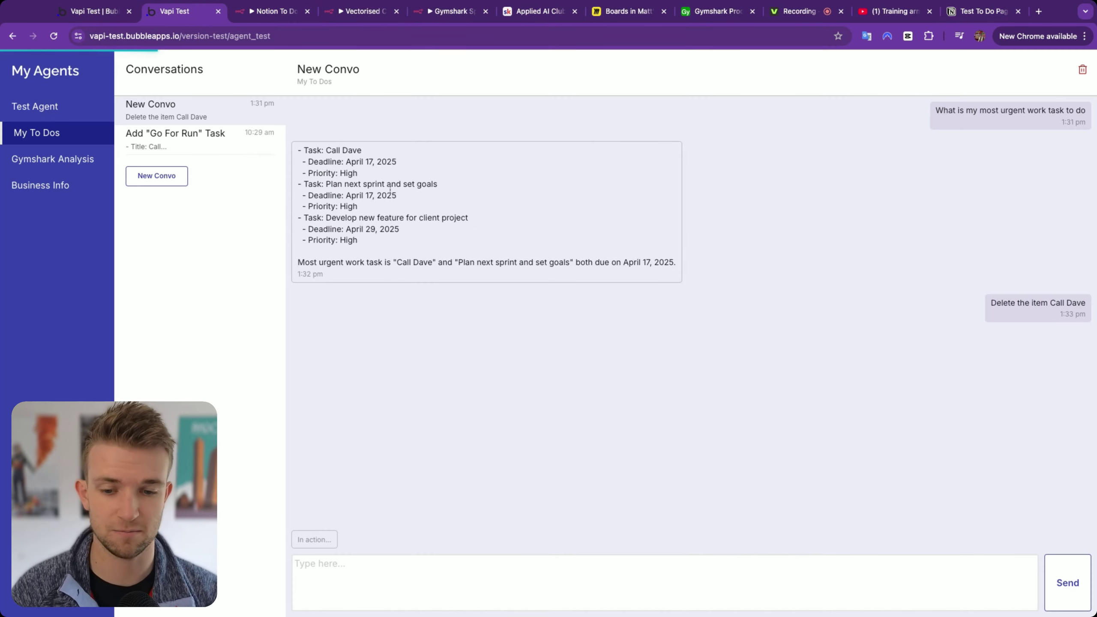
pyautogui.click(981, 11)
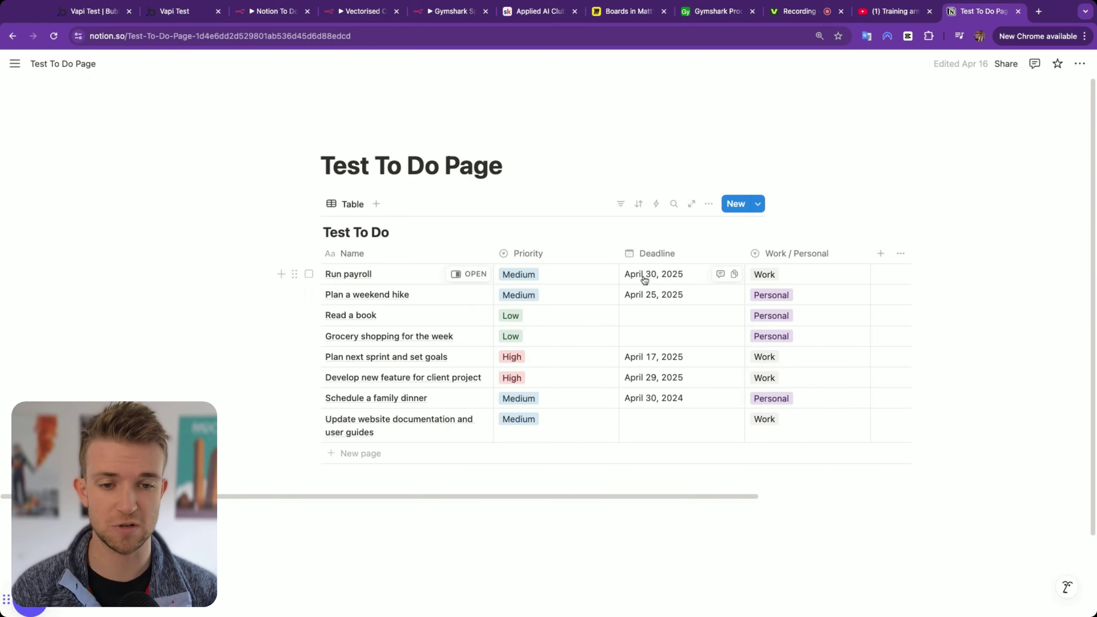
pyautogui.click(177, 12)
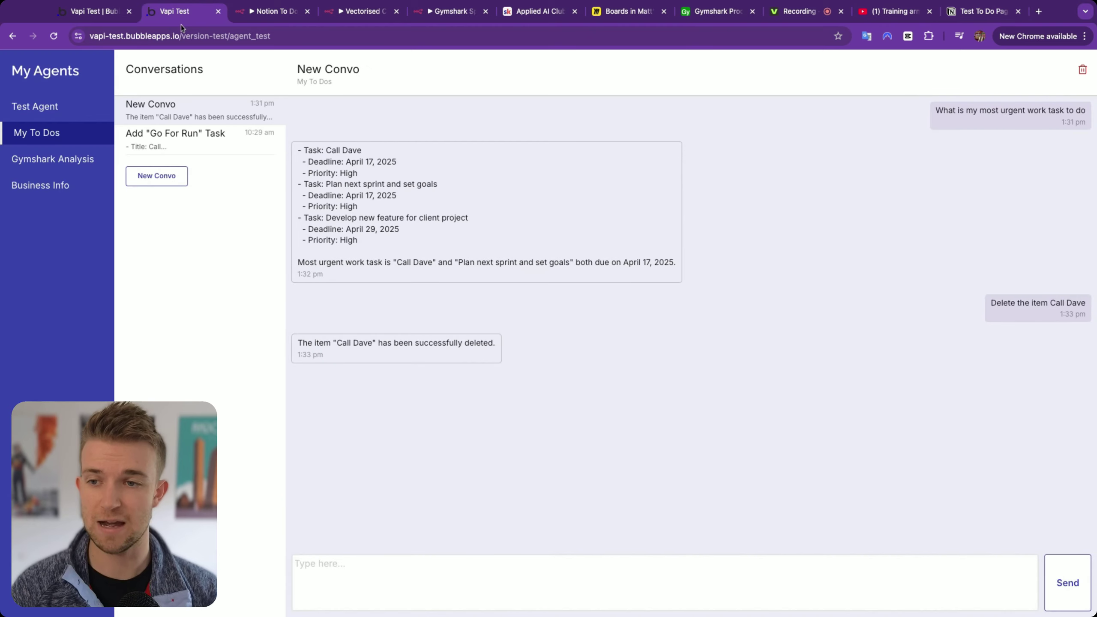
# - In a new Gymshark Analysis conversation, send "Update all of my competitor's pricing data and let me know of any changes"
pyautogui.click(60, 169)
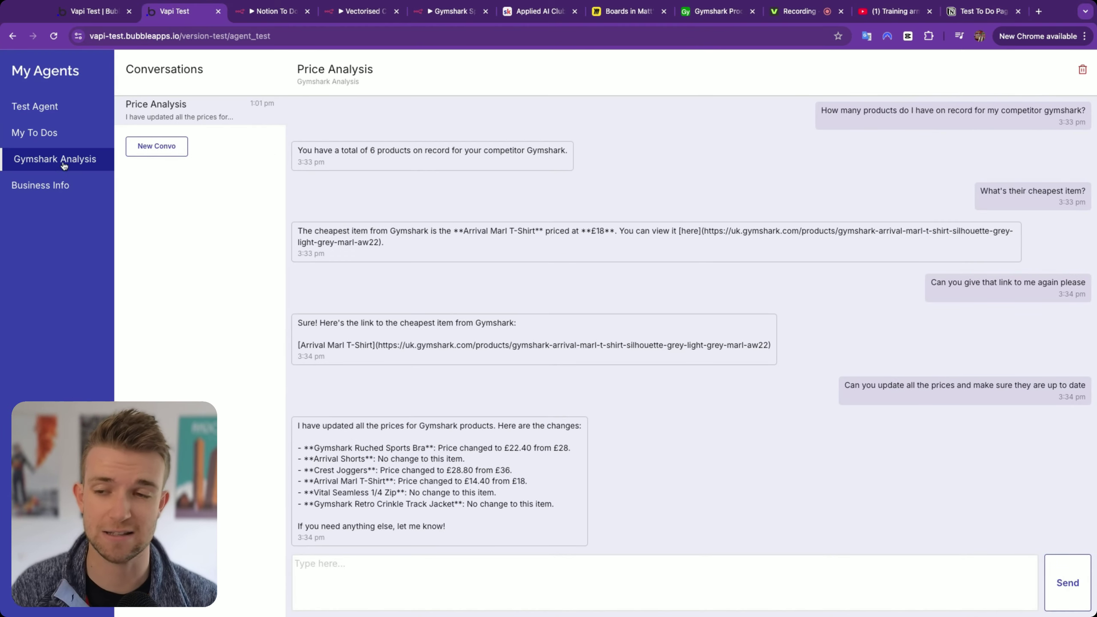
pyautogui.click(149, 154)
pyautogui.click(396, 598)
pyautogui.write('Up')
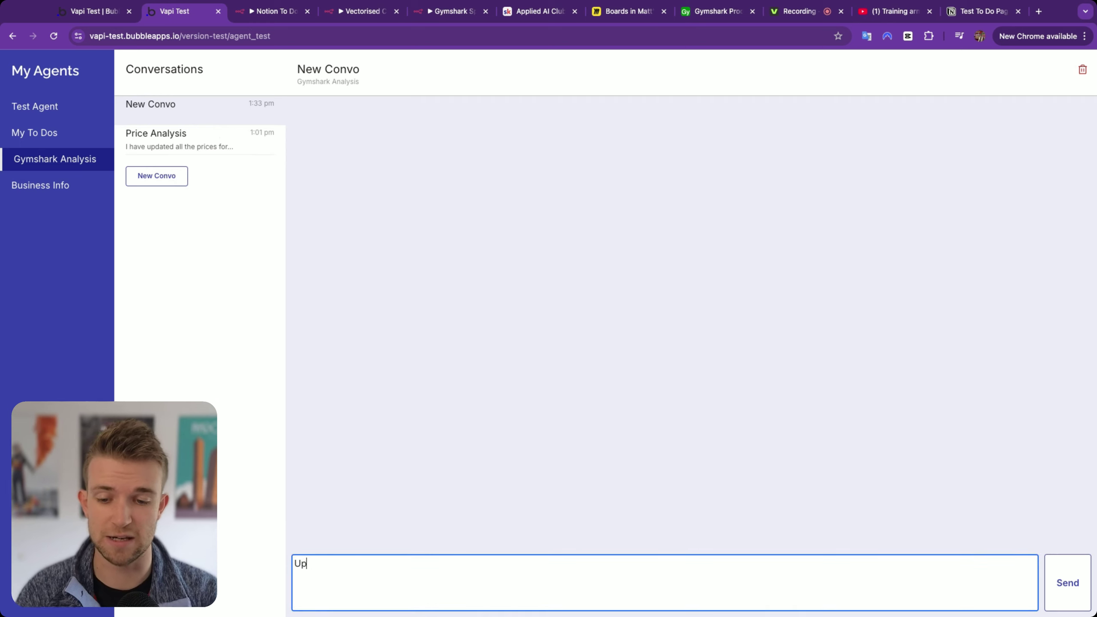
pyautogui.write('date all of my compe')
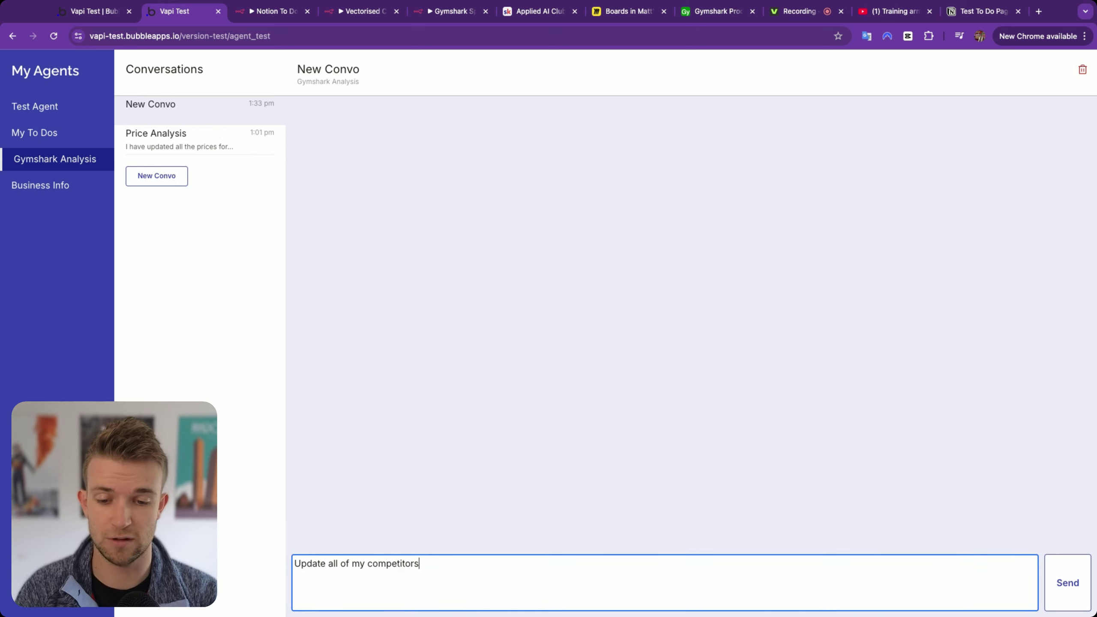
pyautogui.write("titor's pricing data")
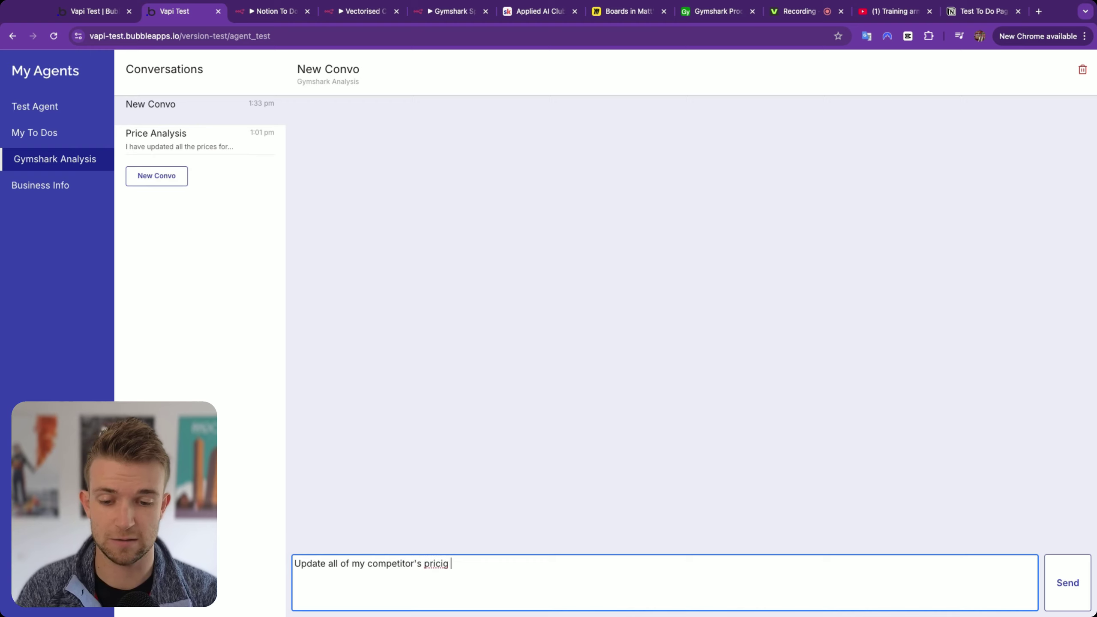
pyautogui.write(' and let me')
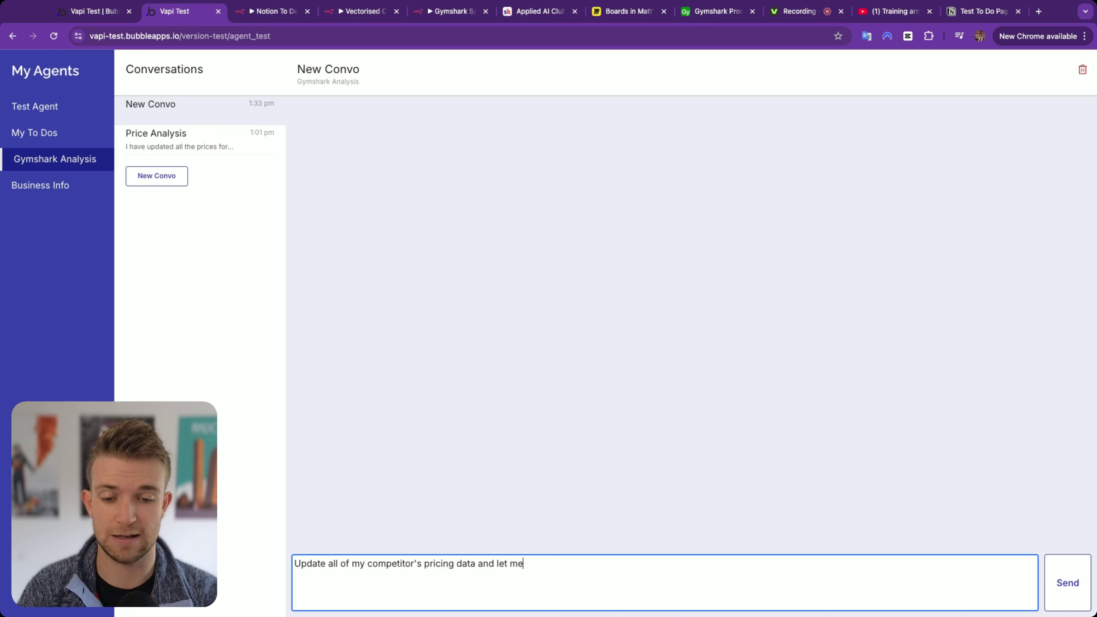
pyautogui.write(' know of any changes')
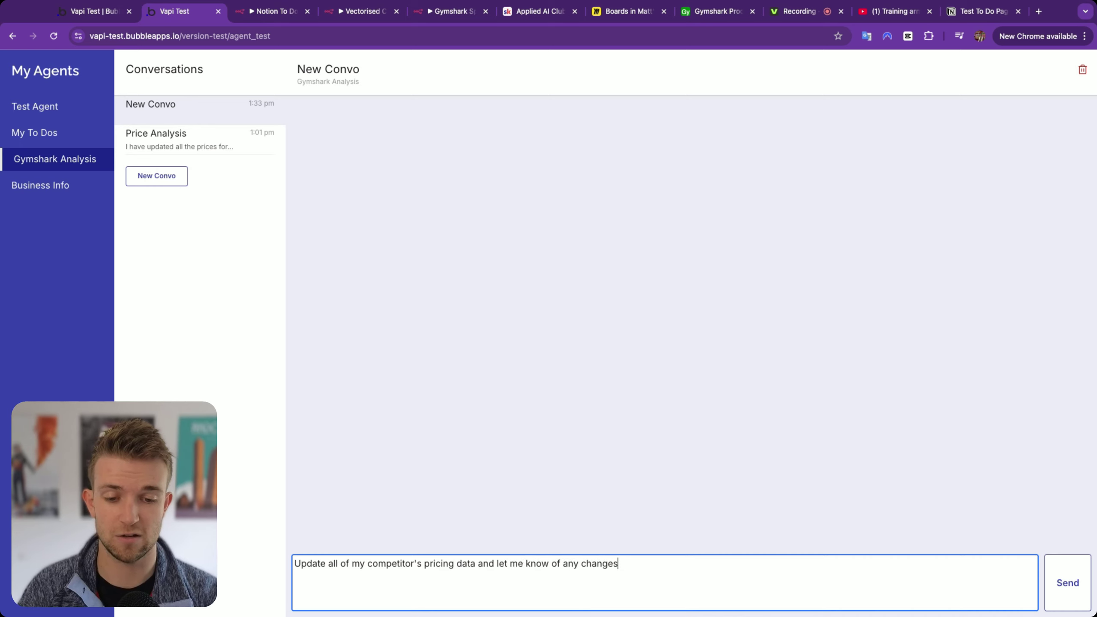
pyautogui.press('Return')
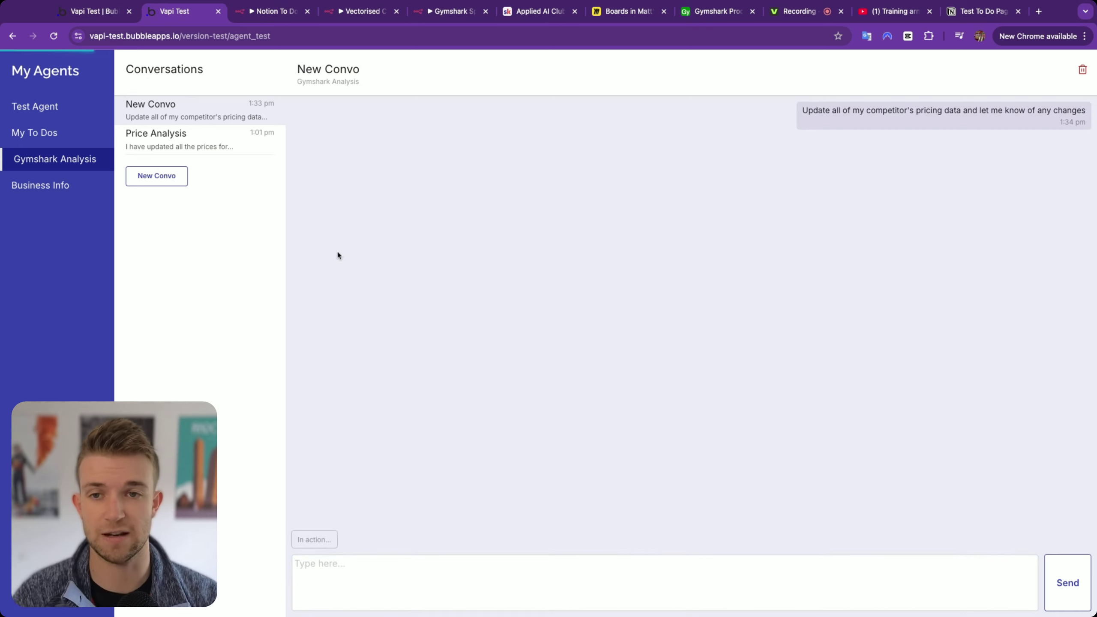
# - Examine the Gymshark Spy - Bubble workflow in n8n, the Gymshark Products prices in Airtable and the agent's reply on price changes
pyautogui.click(449, 11)
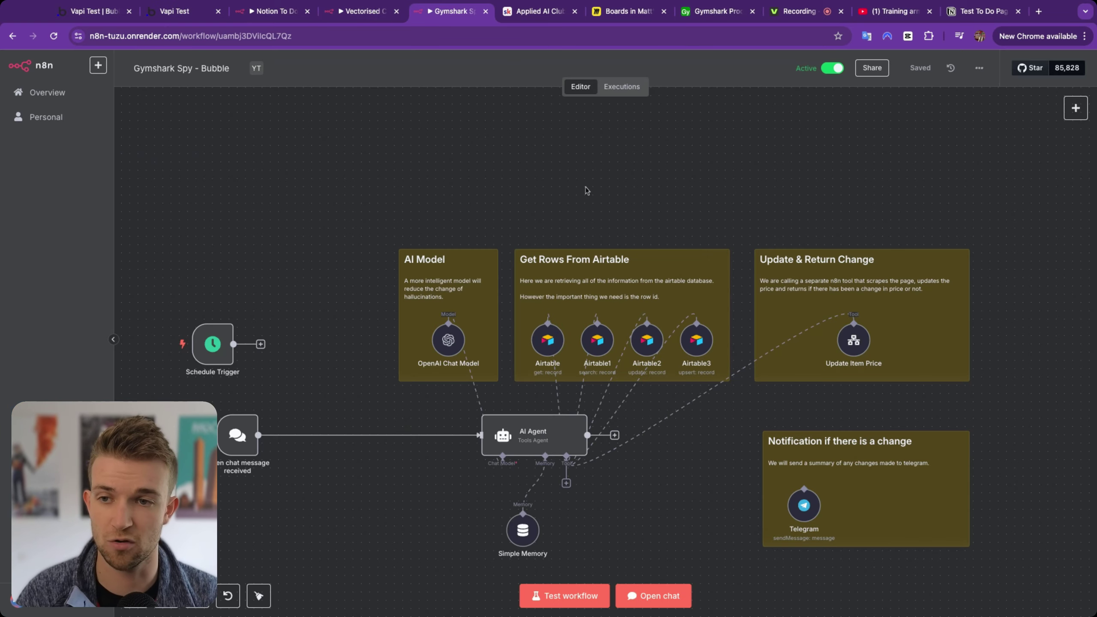
pyautogui.scroll(-1, 557, 188)
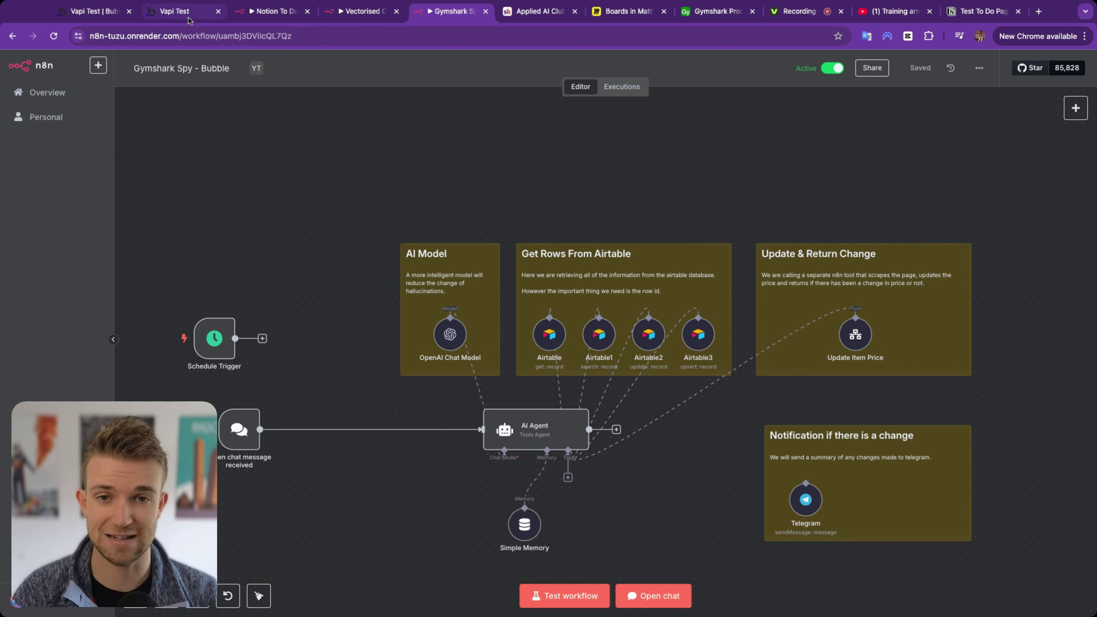
pyautogui.click(717, 11)
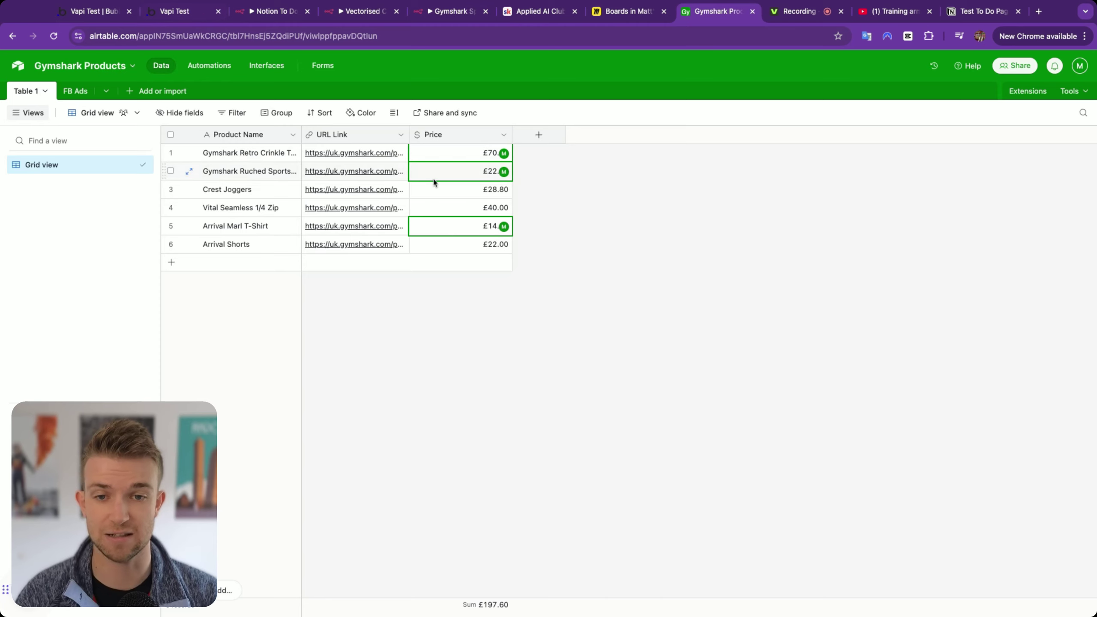
pyautogui.click(192, 15)
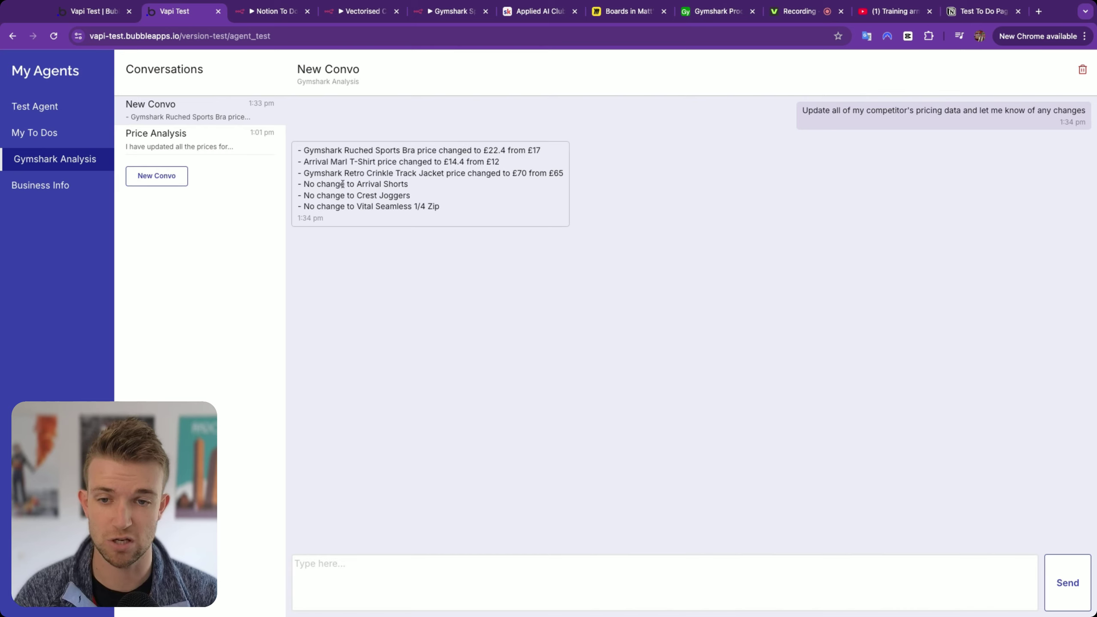
pyautogui.moveTo(342, 184); pyautogui.dragTo(449, 210)
pyautogui.click(514, 299)
# - View the Business Info agent and its Vectorised Chat - Bubble workflow in n8n, and return to the My To Dos conversation
pyautogui.click(57, 186)
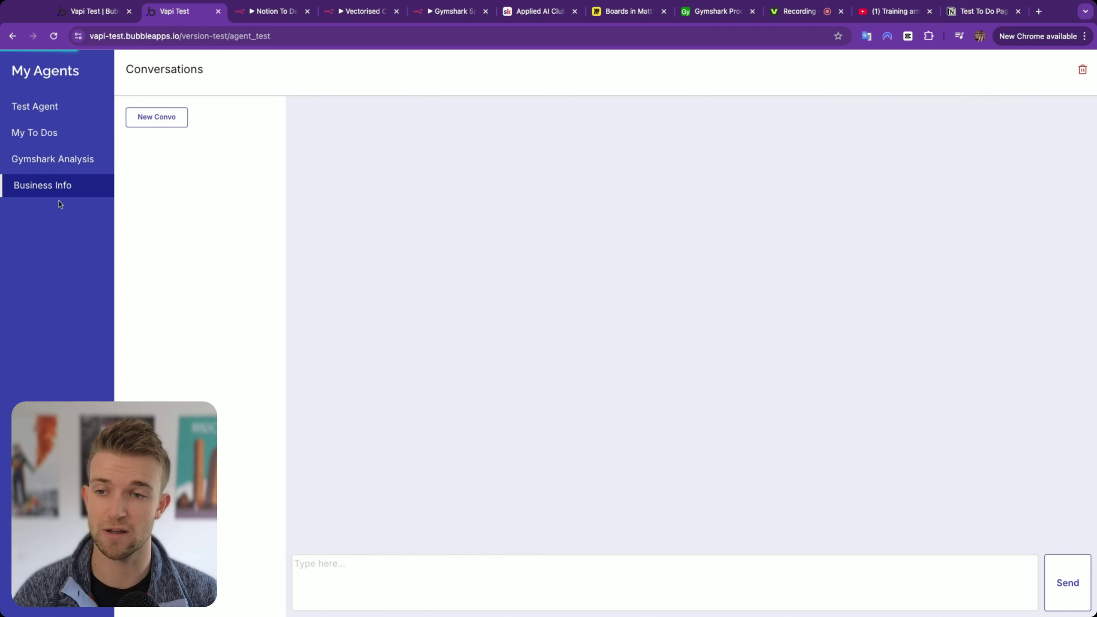
pyautogui.click(362, 11)
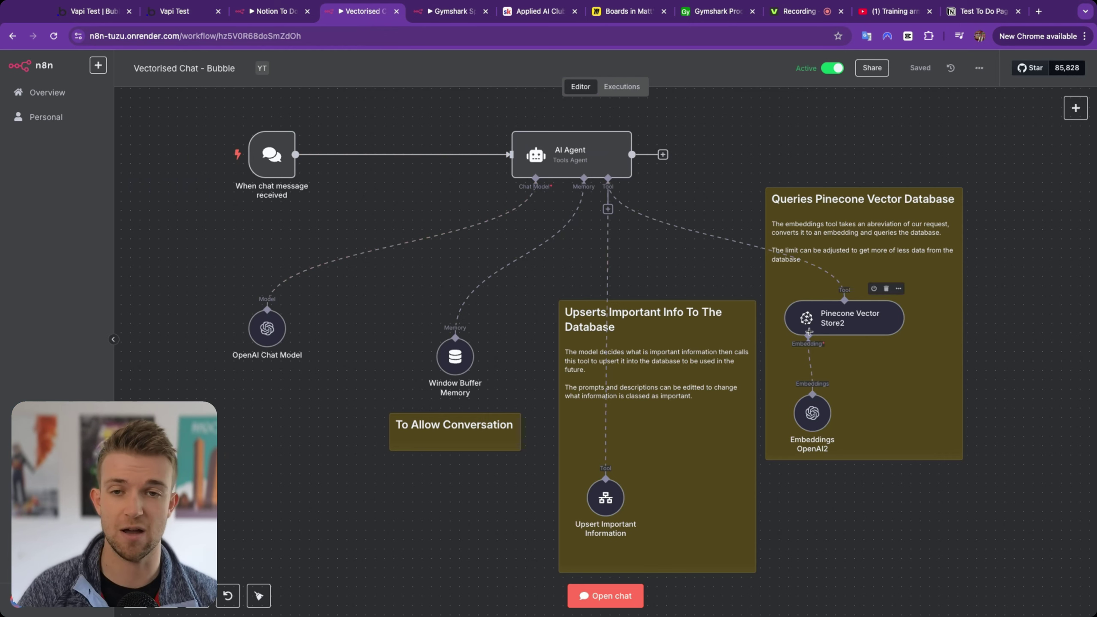
pyautogui.click(193, 12)
pyautogui.click(72, 161)
pyautogui.click(58, 134)
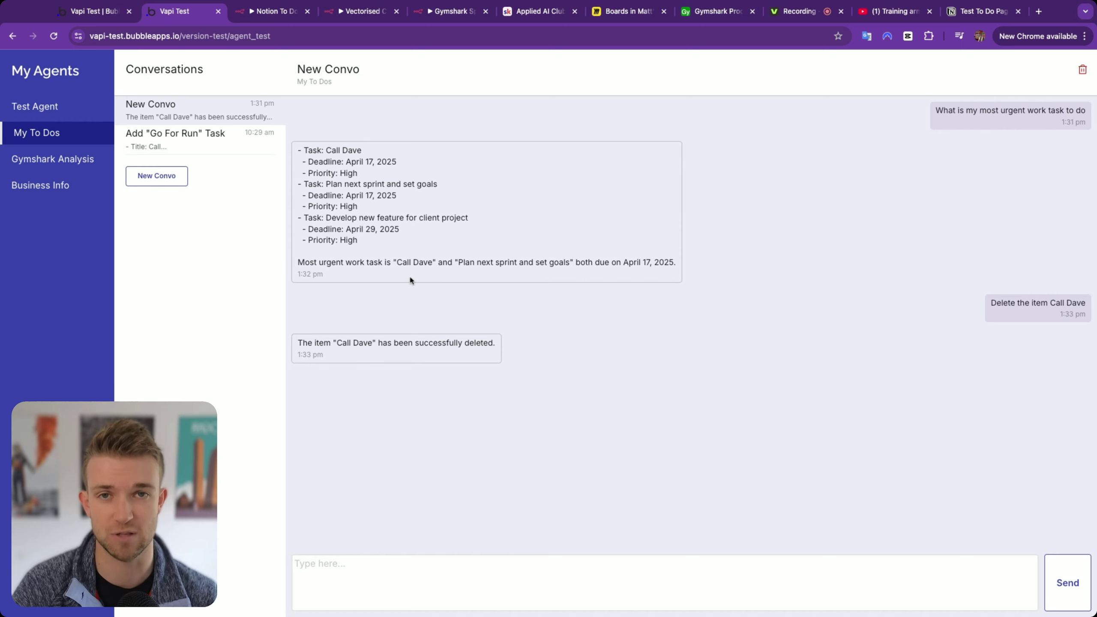
# - Switch to the Bubble editor and show the n8n Agents API with its calls in the API Connector plugin
pyautogui.hotkey('ctrl', 'shift', 'Tab')
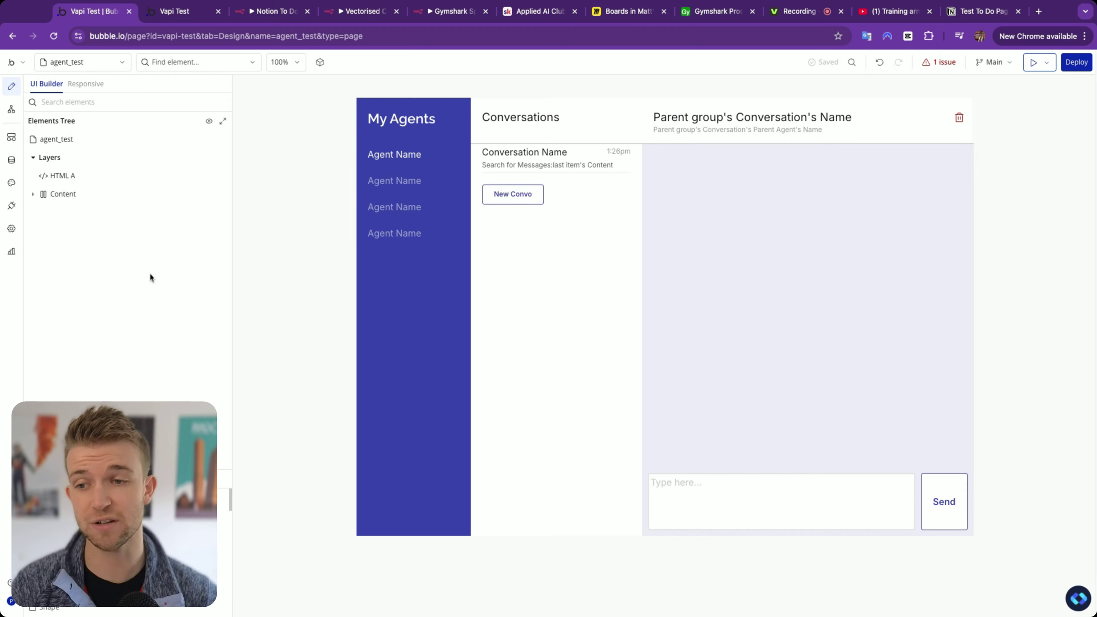
pyautogui.click(12, 206)
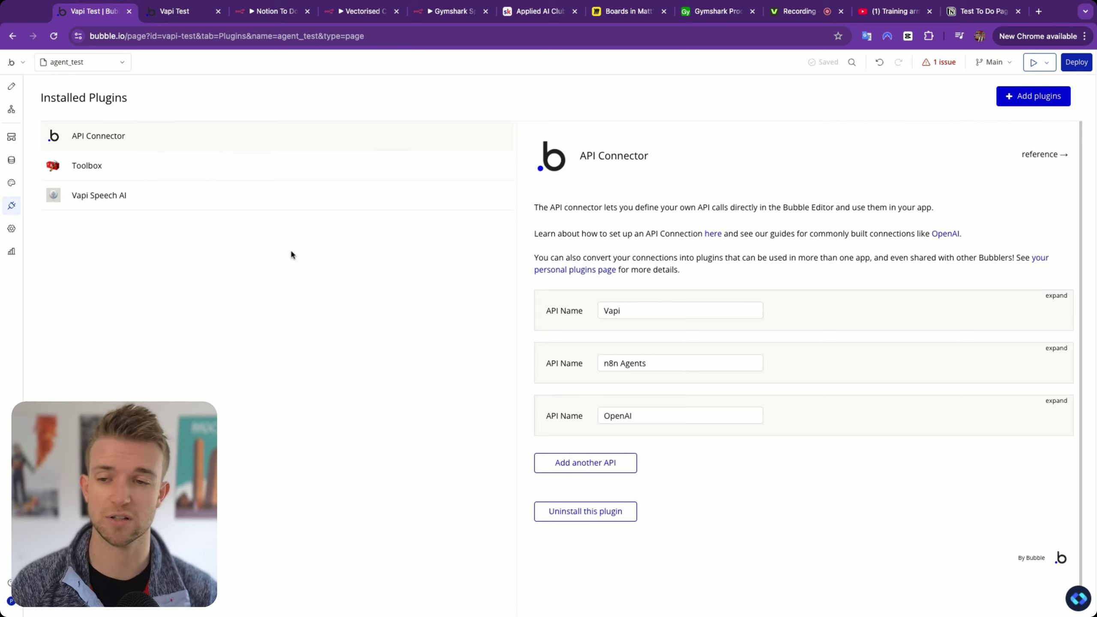
pyautogui.scroll(-1, 946, 404)
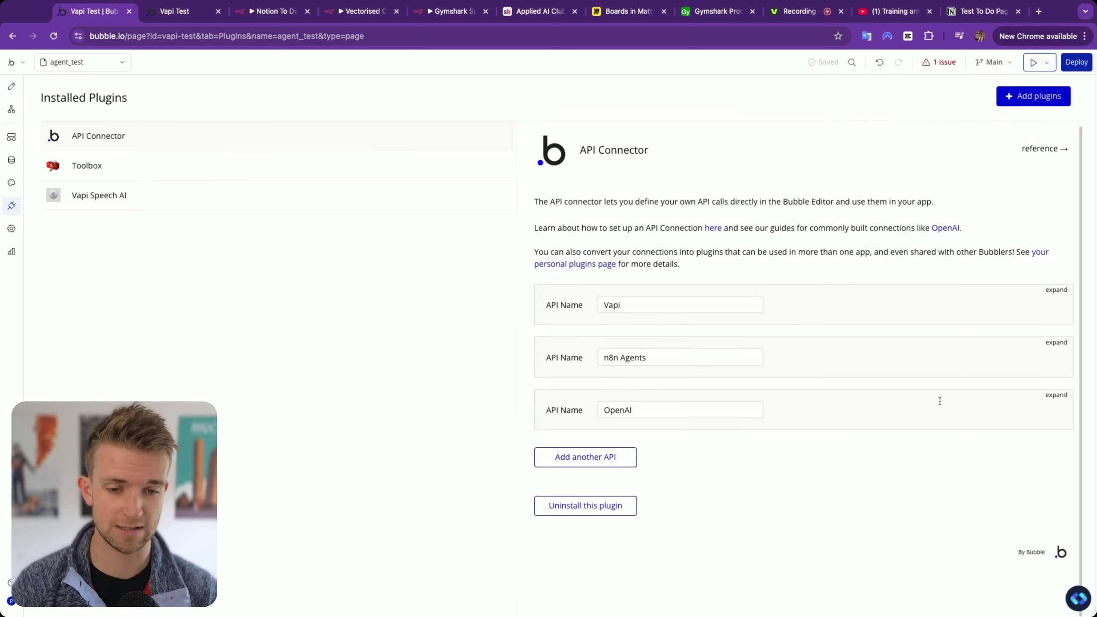
pyautogui.click(1056, 343)
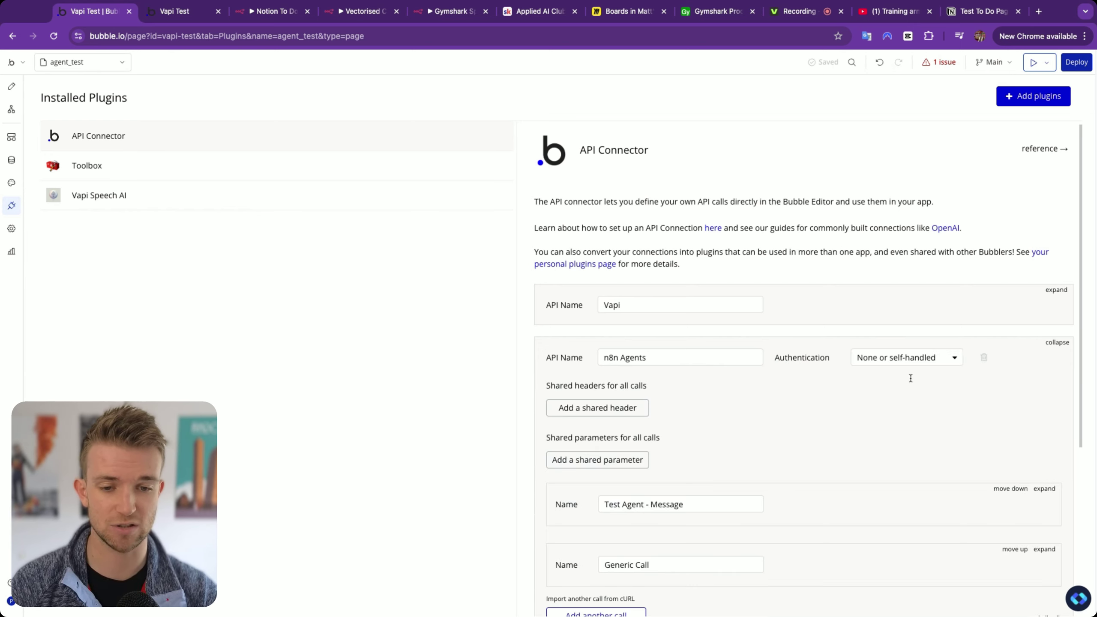
pyautogui.scroll(-5, 751, 392)
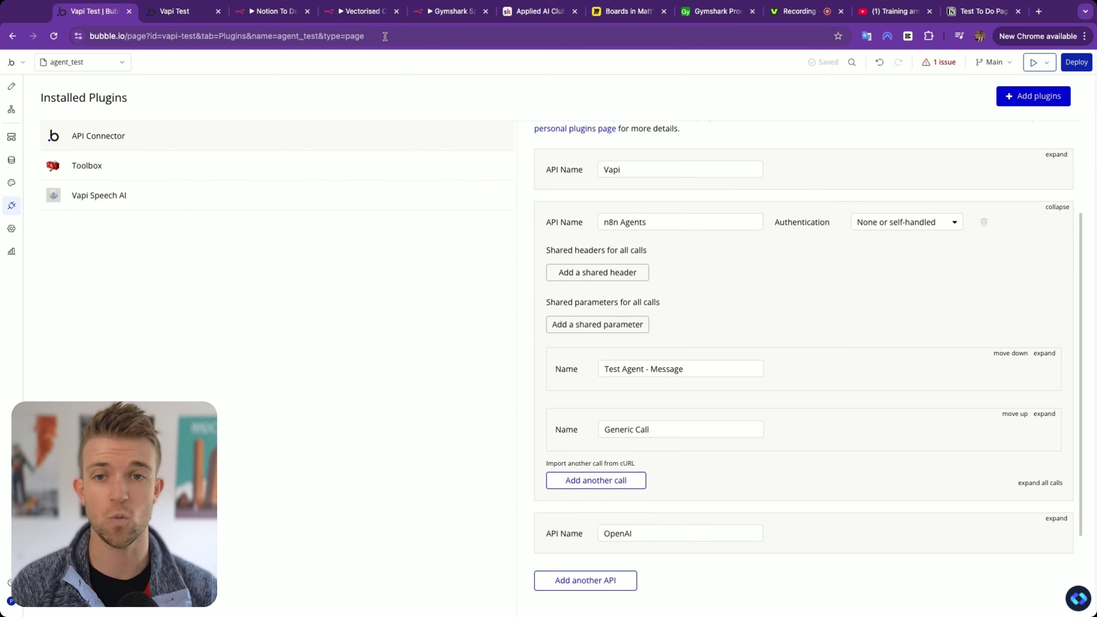
# - In n8n, inspect the Notion To Do workflow's chat trigger for its chat URL and public availability setting, and return to the canvas
pyautogui.click(175, 11)
pyautogui.click(274, 13)
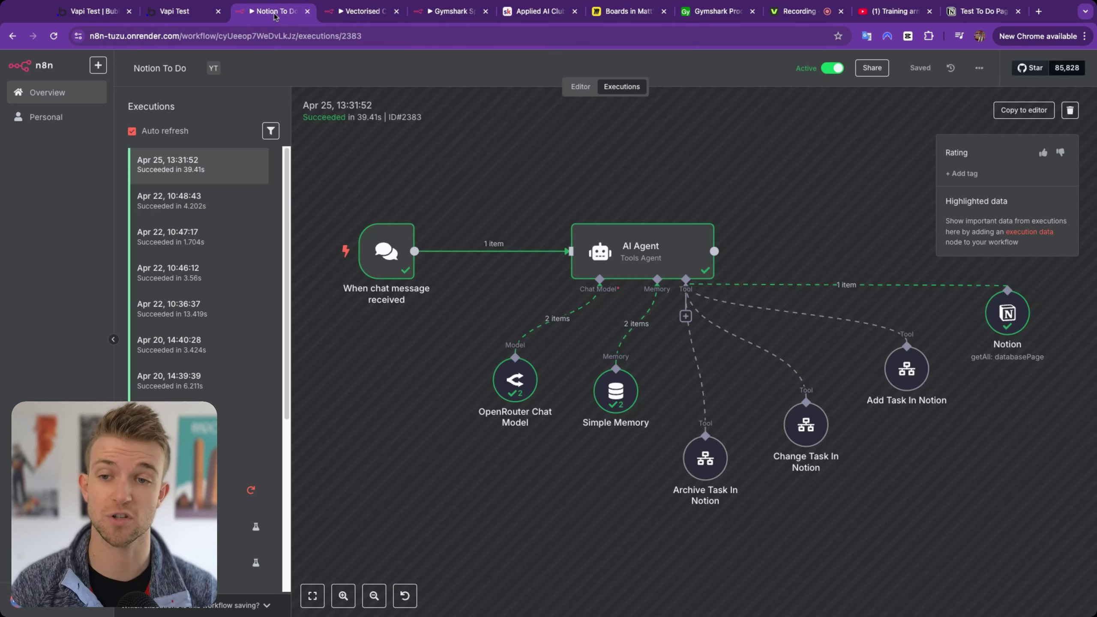
pyautogui.click(581, 86)
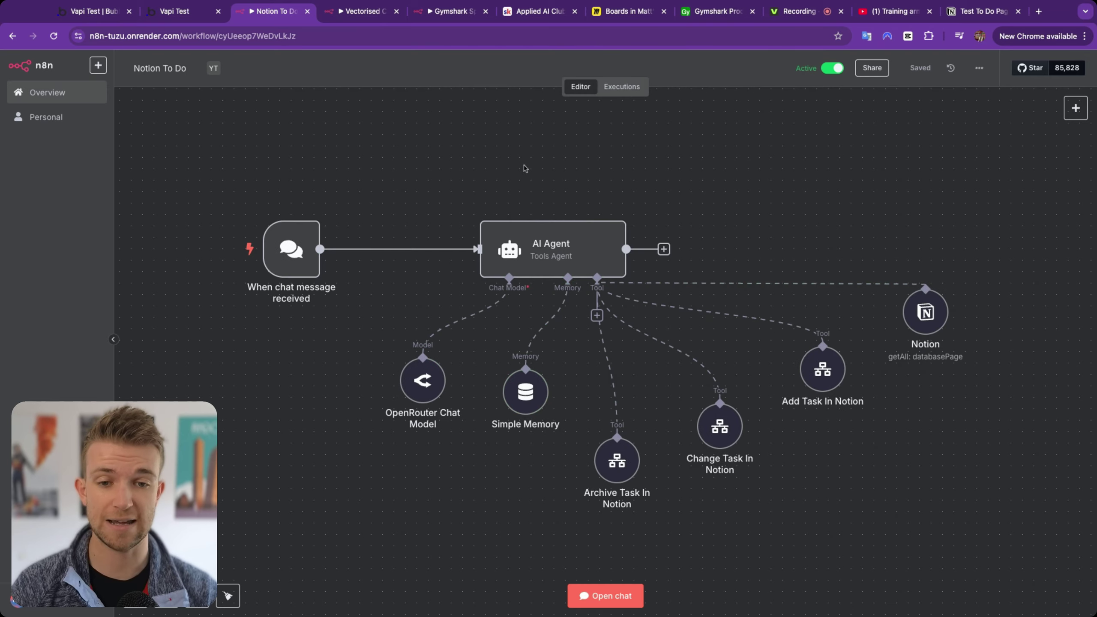
pyautogui.moveTo(348, 222)
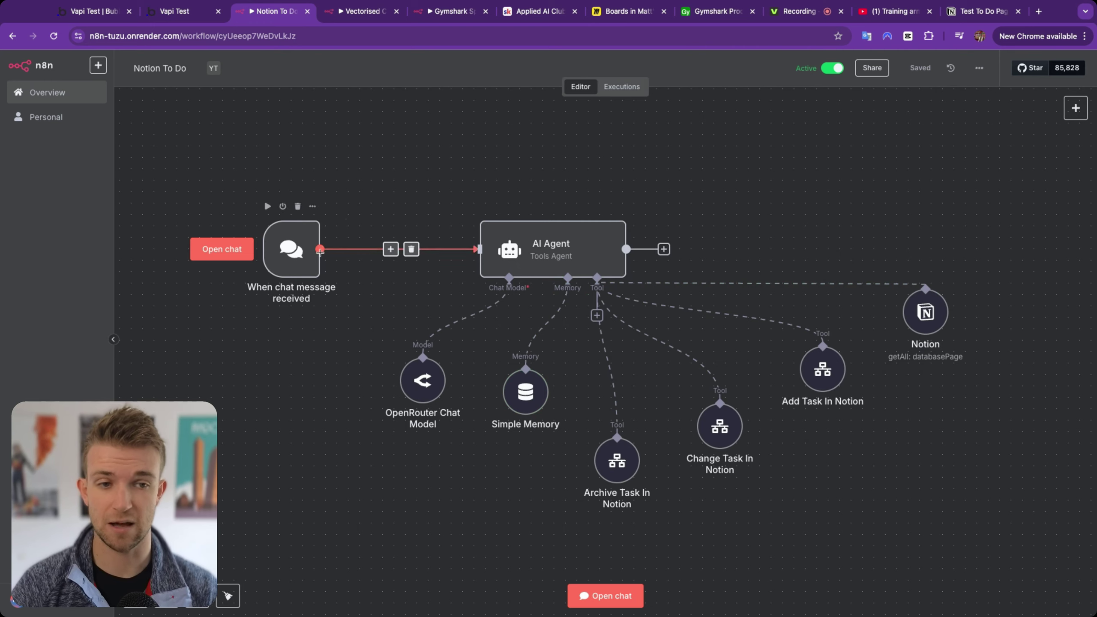
pyautogui.doubleClick(293, 258)
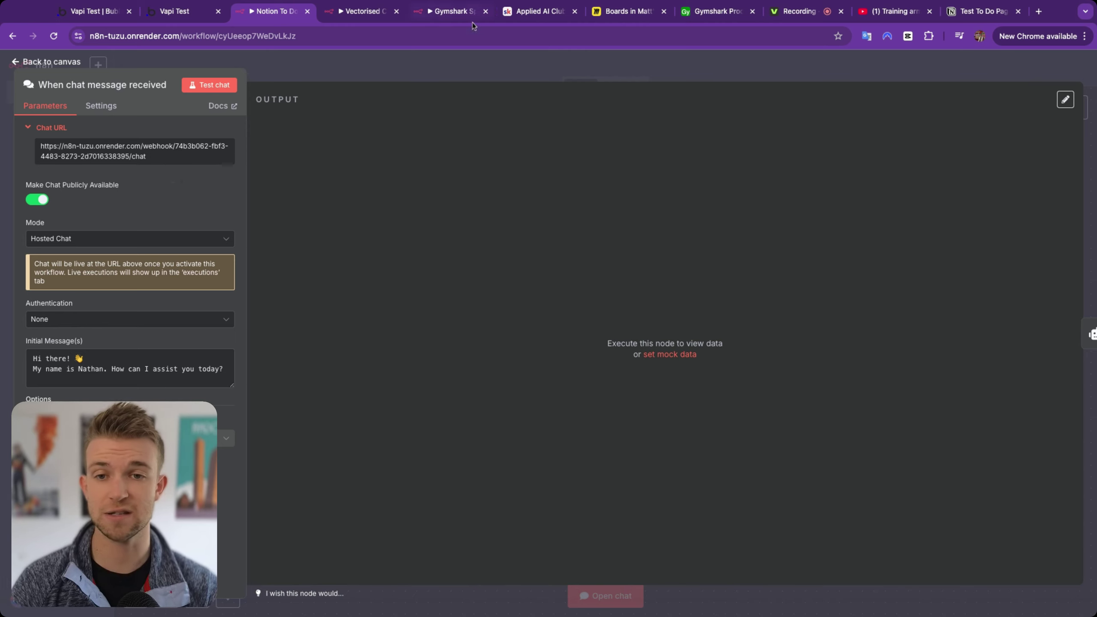
pyautogui.click(471, 65)
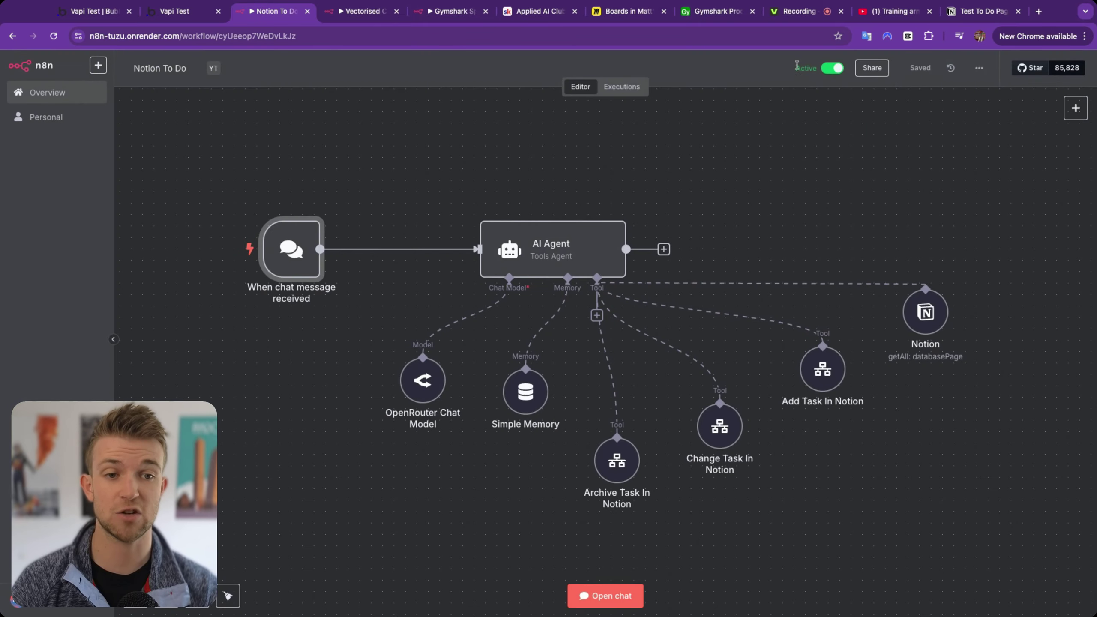
# - Back in Bubble's API Connector, expand the Generic Call and examine its POST URL, webhookId parameter, headers and JSON body
pyautogui.click(111, 19)
pyautogui.scroll(-3, 1029, 333)
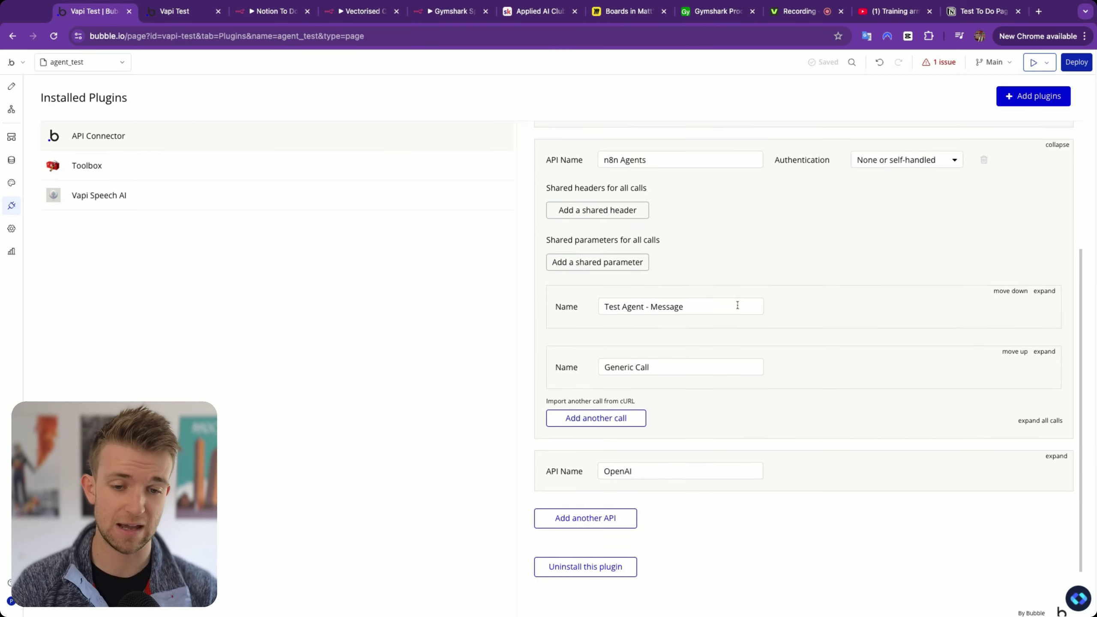
pyautogui.click(1044, 301)
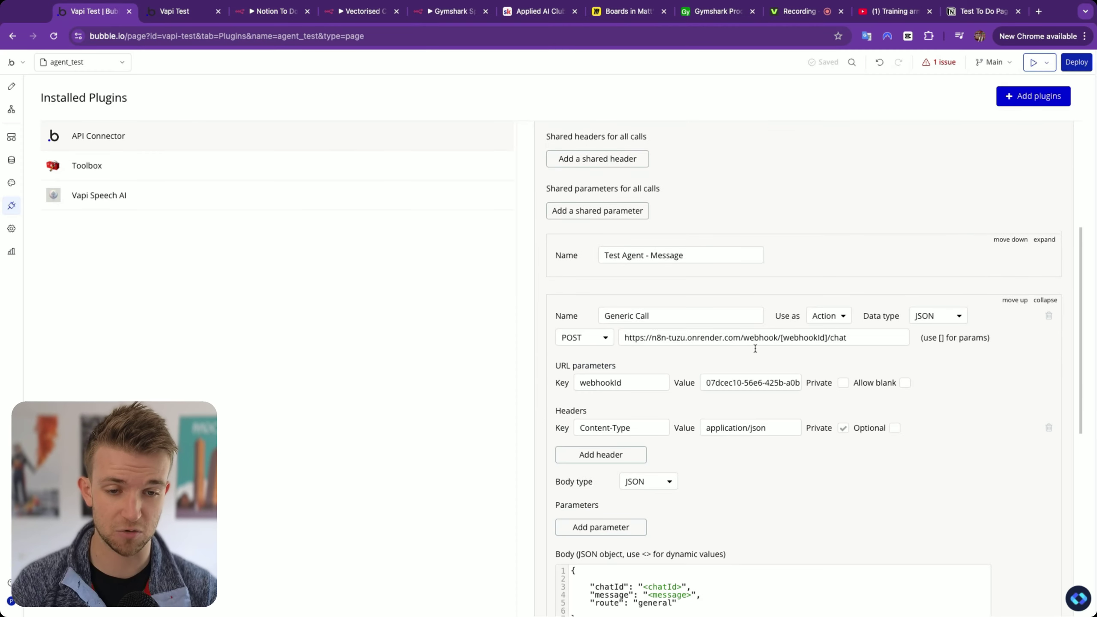
pyautogui.scroll(-5, 755, 348)
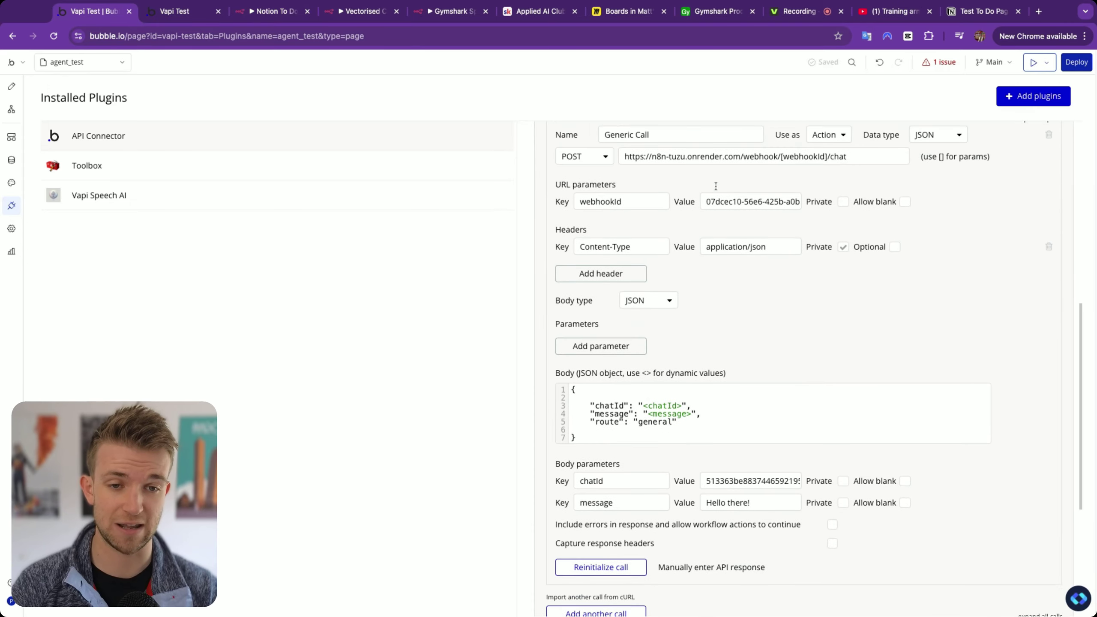
pyautogui.scroll(1, 716, 186)
pyautogui.moveTo(667, 163); pyautogui.dragTo(848, 162)
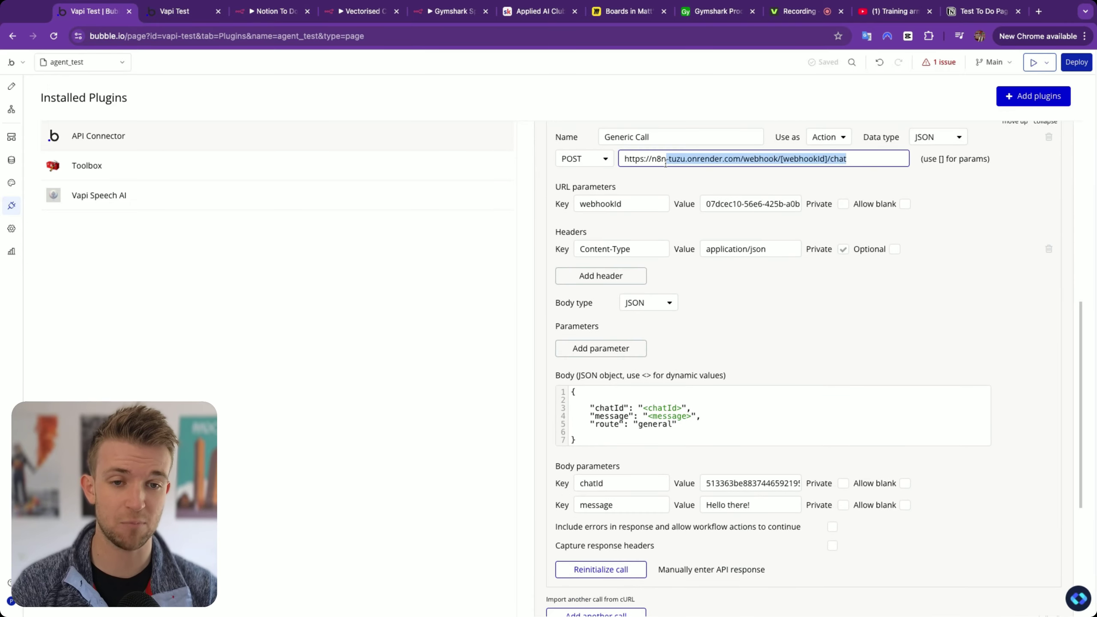
# - Look through the three agent workflows in n8n and inspect the chat URL of the Vectorised Chat workflow's trigger
pyautogui.click(344, 19)
pyautogui.click(451, 15)
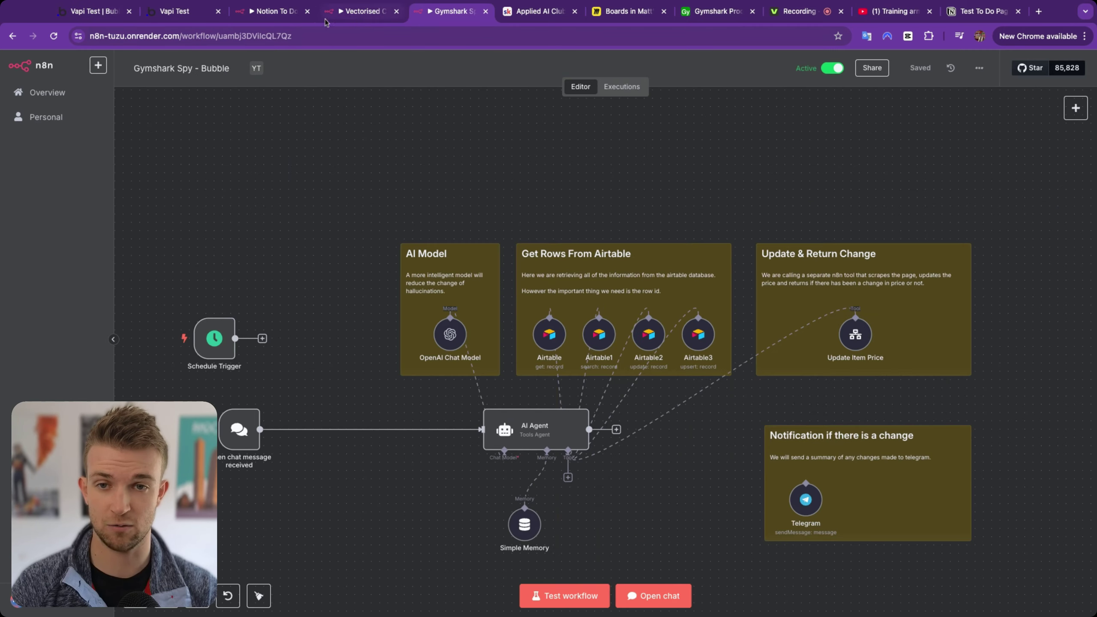
pyautogui.click(359, 12)
pyautogui.click(276, 12)
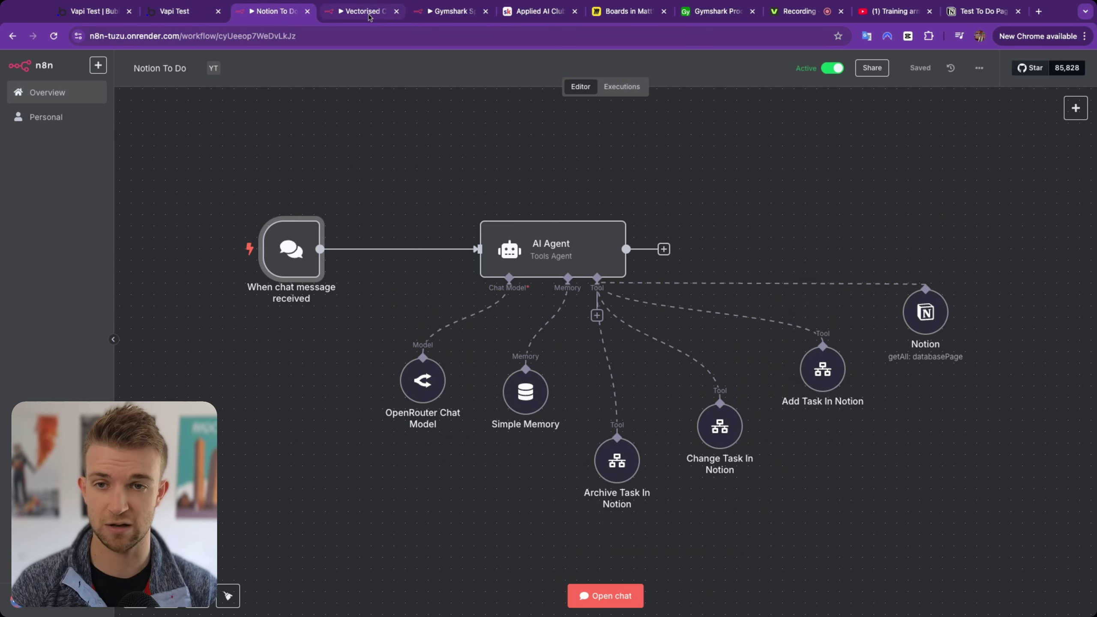
pyautogui.click(363, 12)
pyautogui.doubleClick(272, 155)
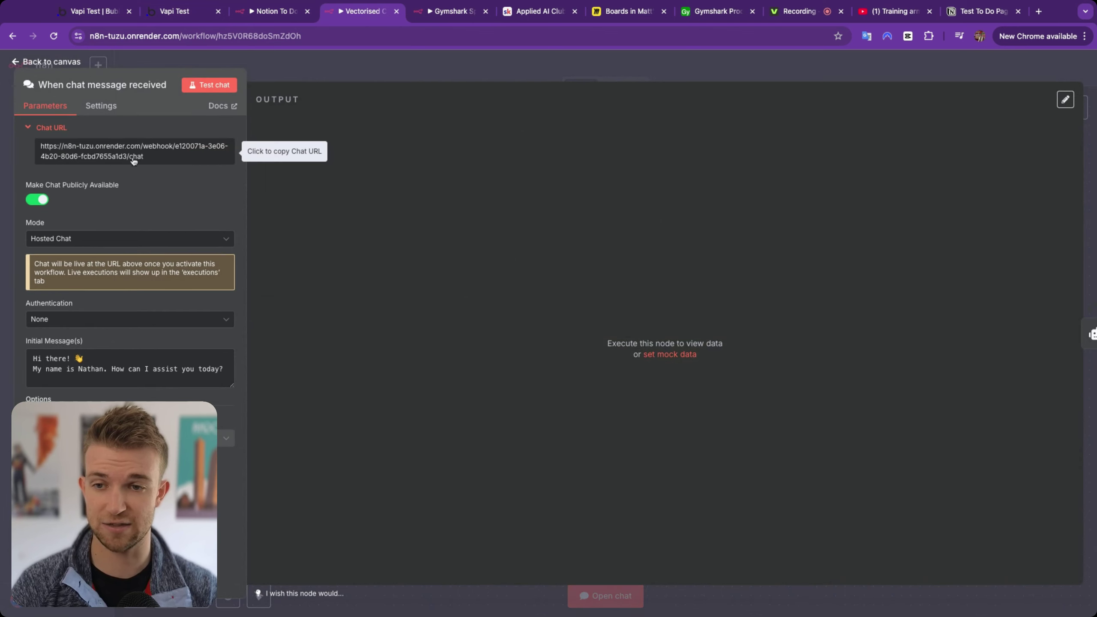
# - Compare the webhookId placeholder in Bubble's Generic Call URL with the Vectorised Chat trigger's chat URL in n8n
pyautogui.click(93, 12)
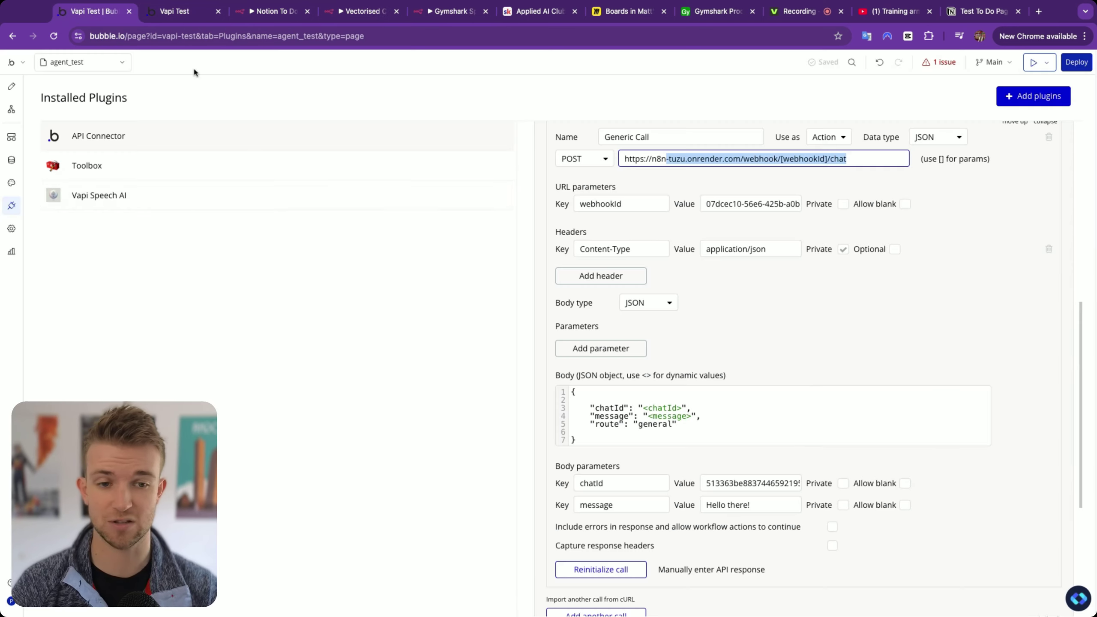
pyautogui.click(634, 228)
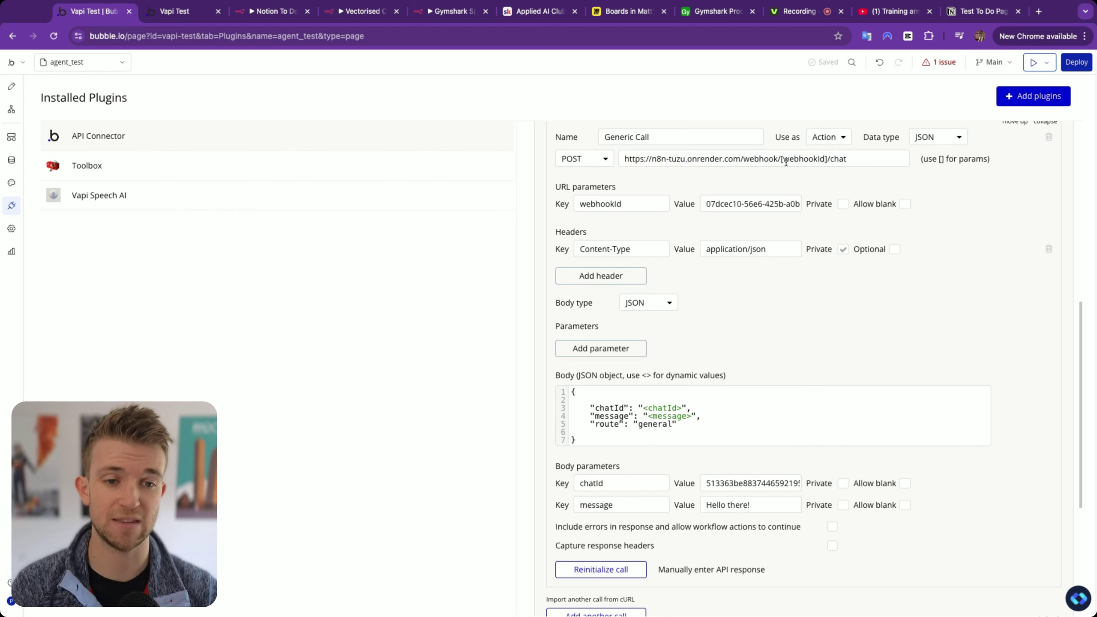
pyautogui.click(269, 17)
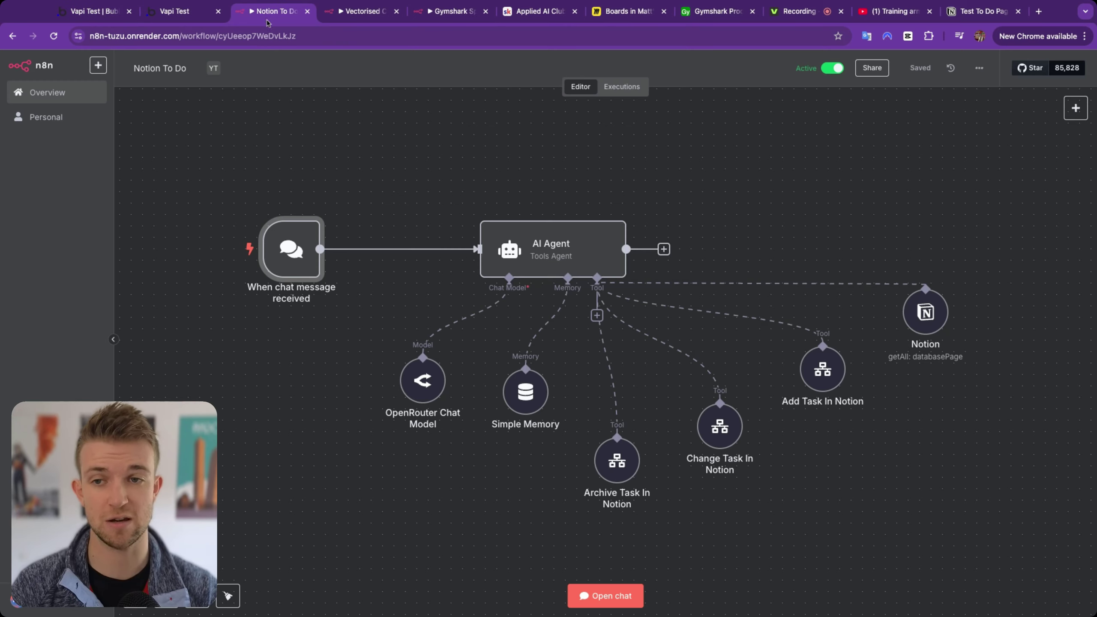
pyautogui.click(340, 9)
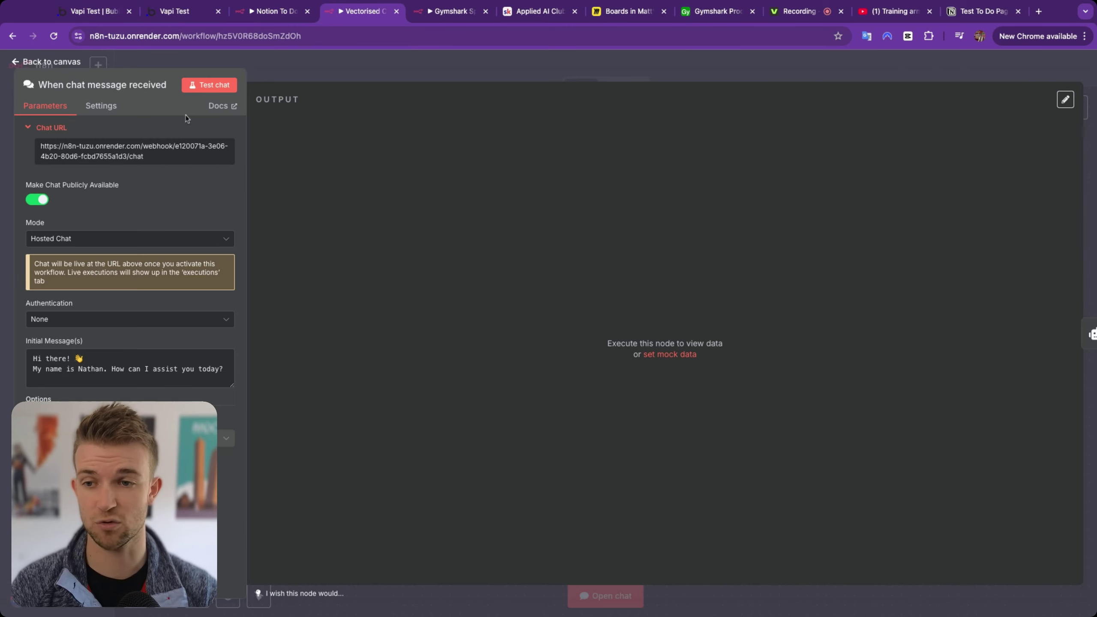
# - Return to Bubble's API Connector and examine the webhookId parameter and the webhook part of the Generic Call's URL
pyautogui.click(89, 12)
pyautogui.scroll(1, 700, 190)
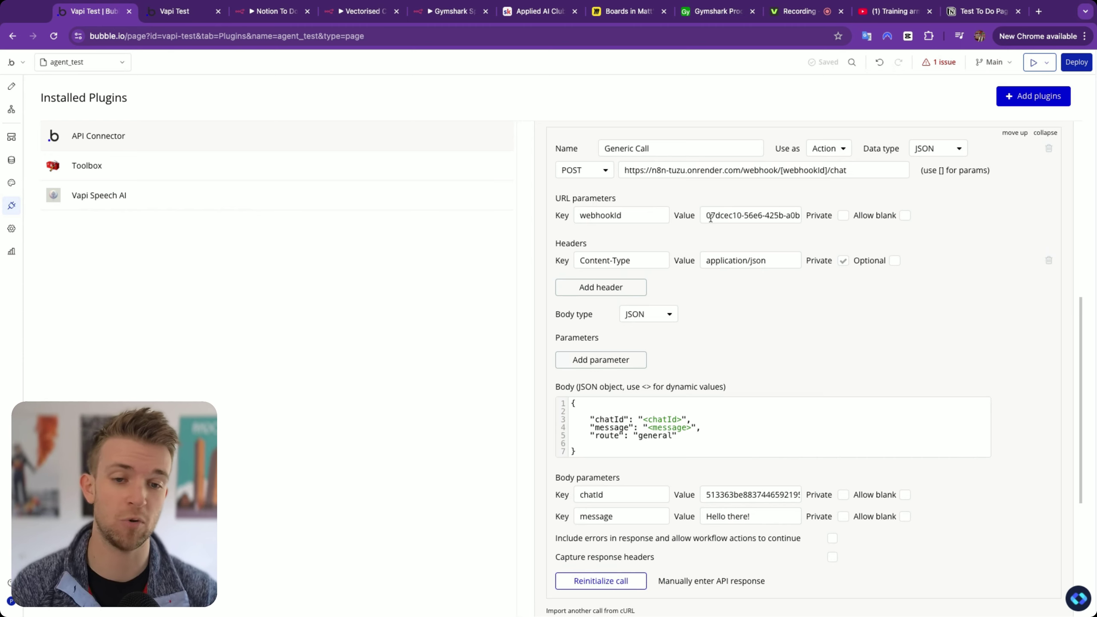
pyautogui.moveTo(673, 168); pyautogui.dragTo(759, 169)
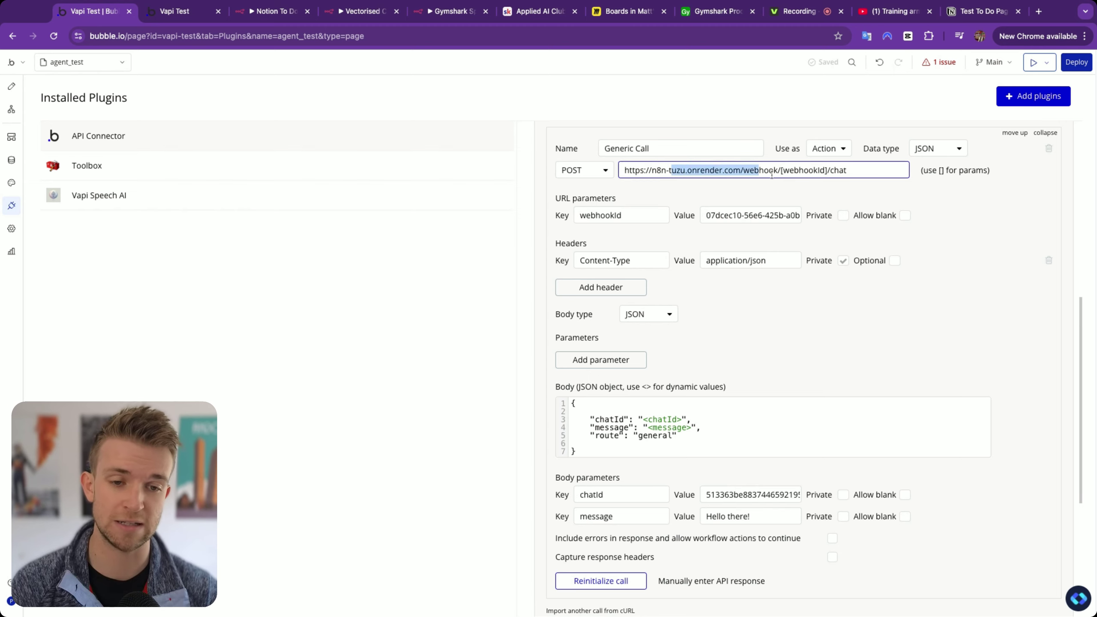
# - View the All Agents entries in Bubble's app data and compare their WebhookID values with the Vectorised Chat trigger's chat URL in n8n
pyautogui.click(11, 160)
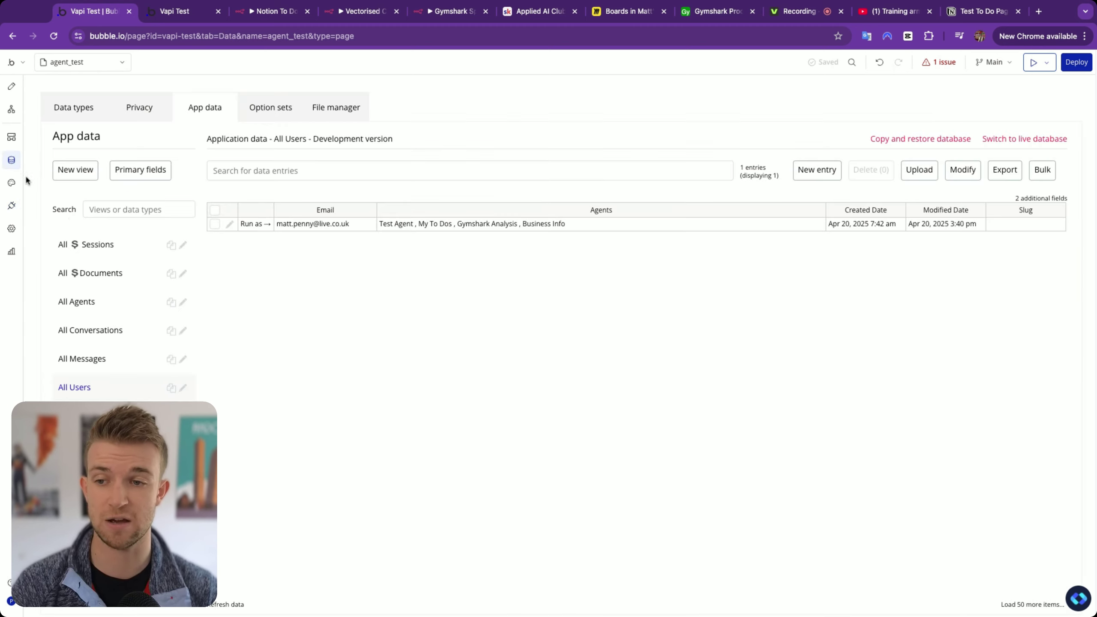
pyautogui.click(105, 307)
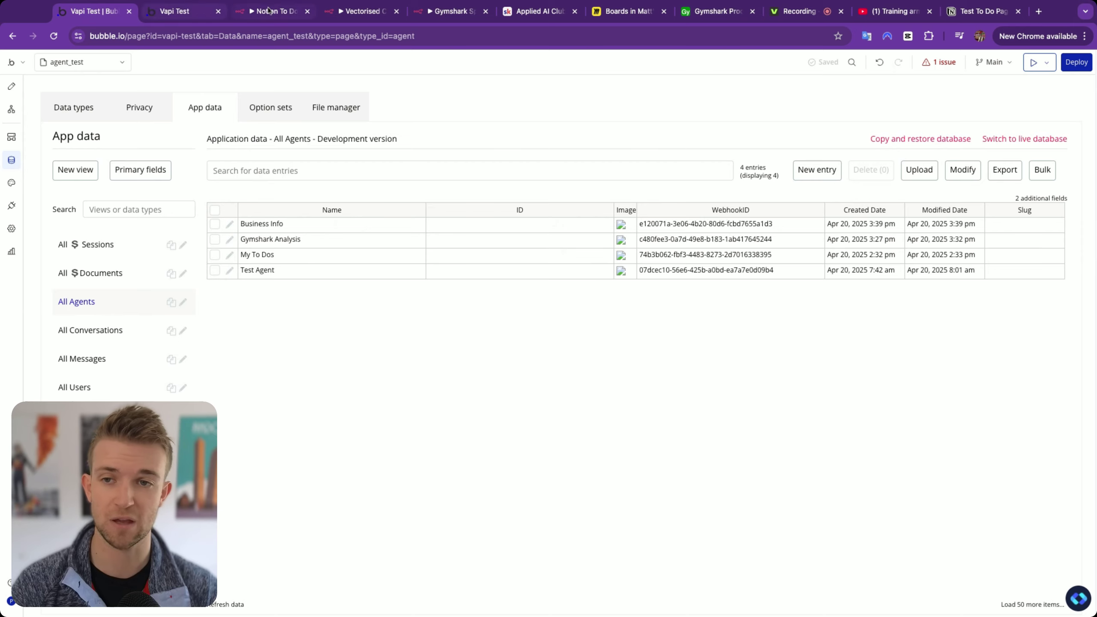
pyautogui.click(290, 20)
pyautogui.click(355, 19)
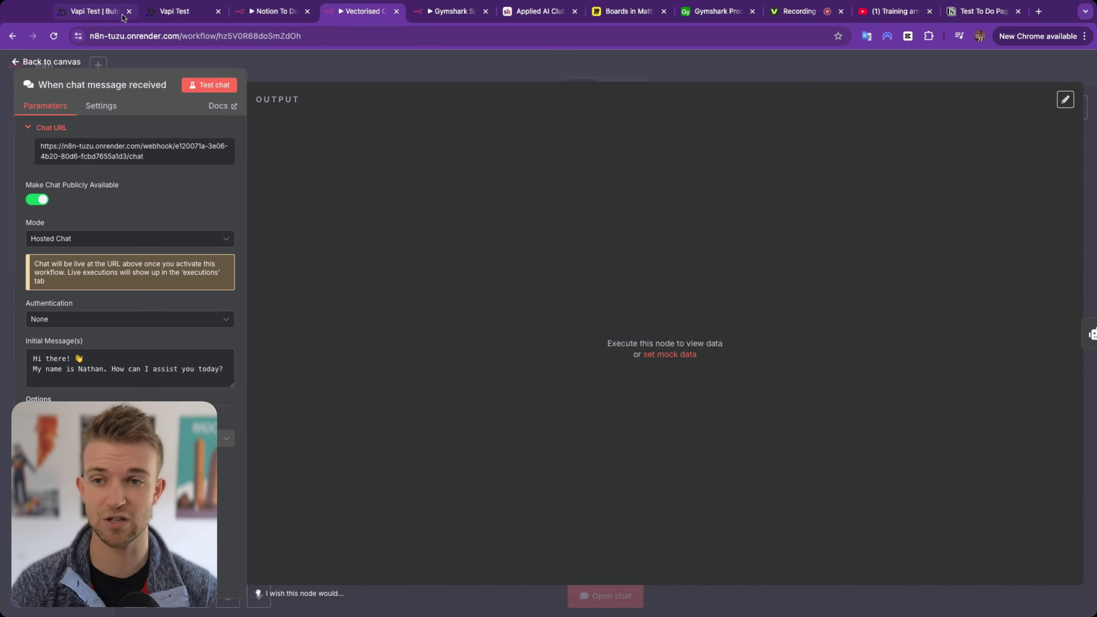
pyautogui.click(95, 11)
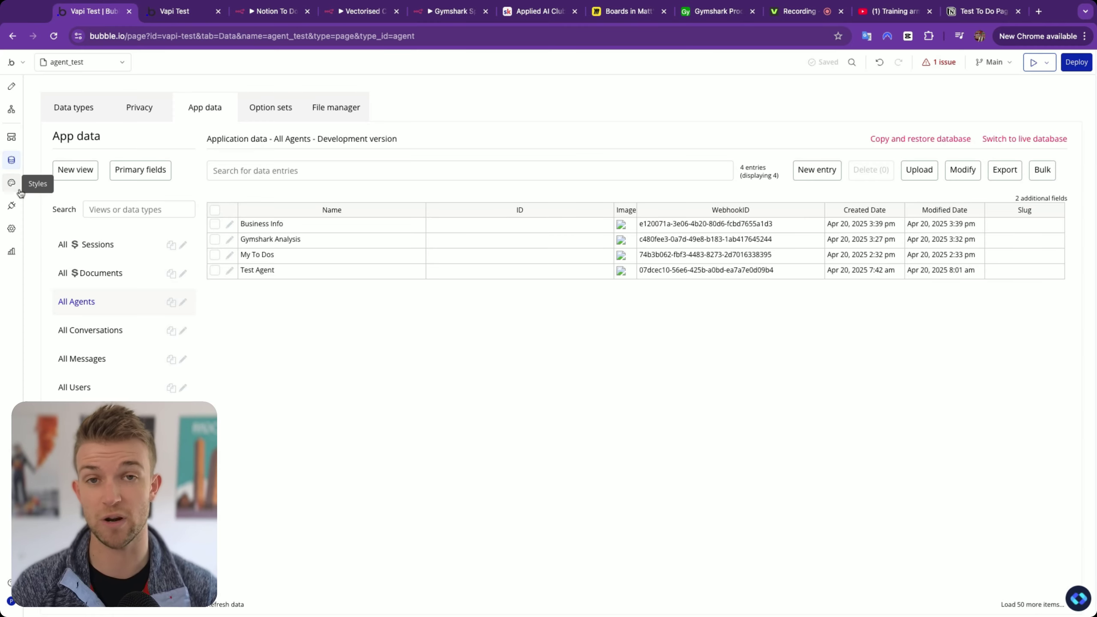
# - Examine the chatId and message values in the Generic Call's JSON body alongside the Conversations list in the Vapi Test chat app
pyautogui.click(12, 205)
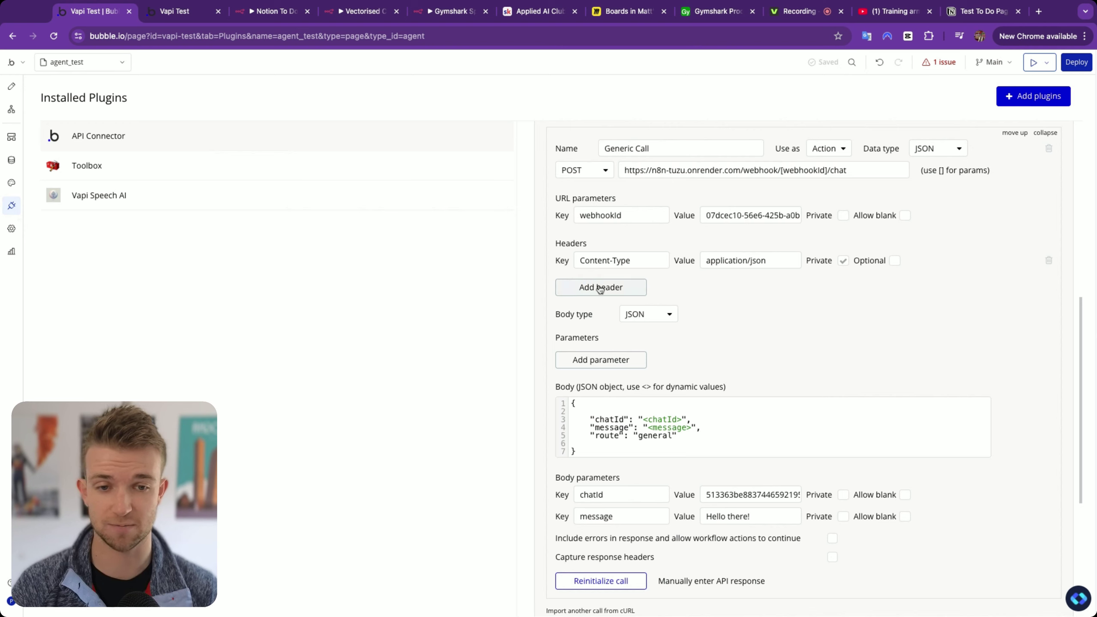
pyautogui.scroll(-1, 744, 300)
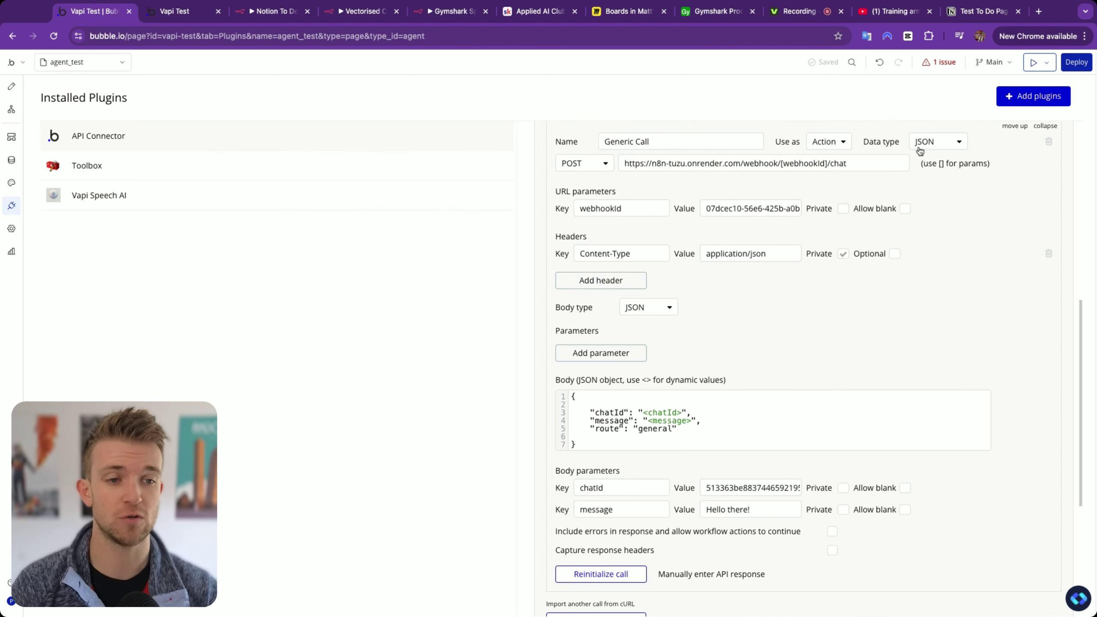
pyautogui.scroll(-5, 624, 188)
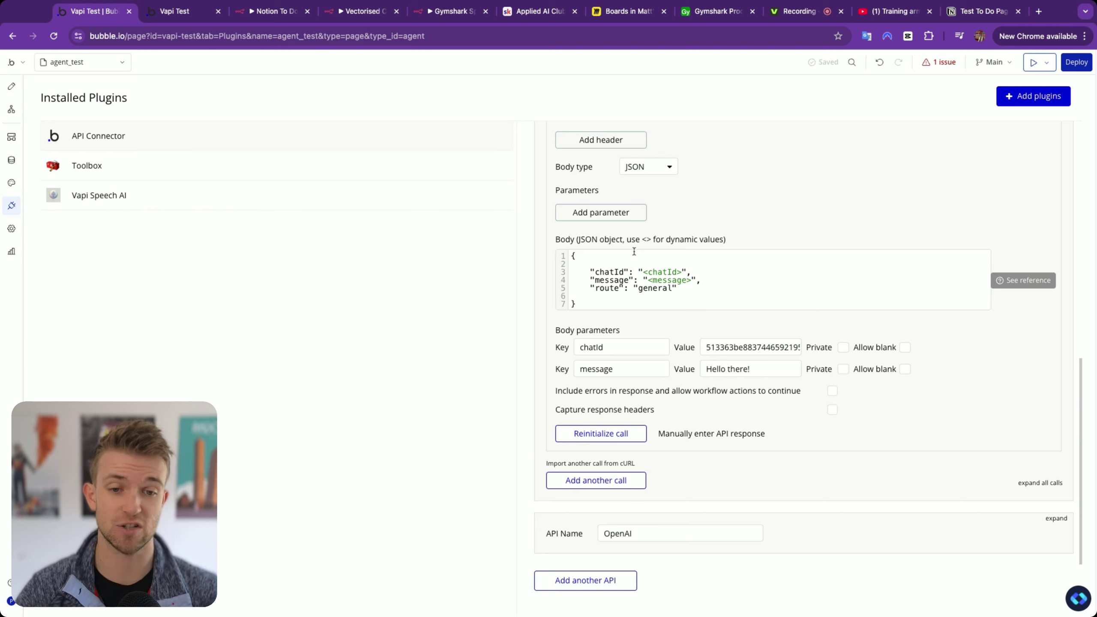
pyautogui.click(189, 11)
pyautogui.moveTo(150, 65); pyautogui.dragTo(161, 67)
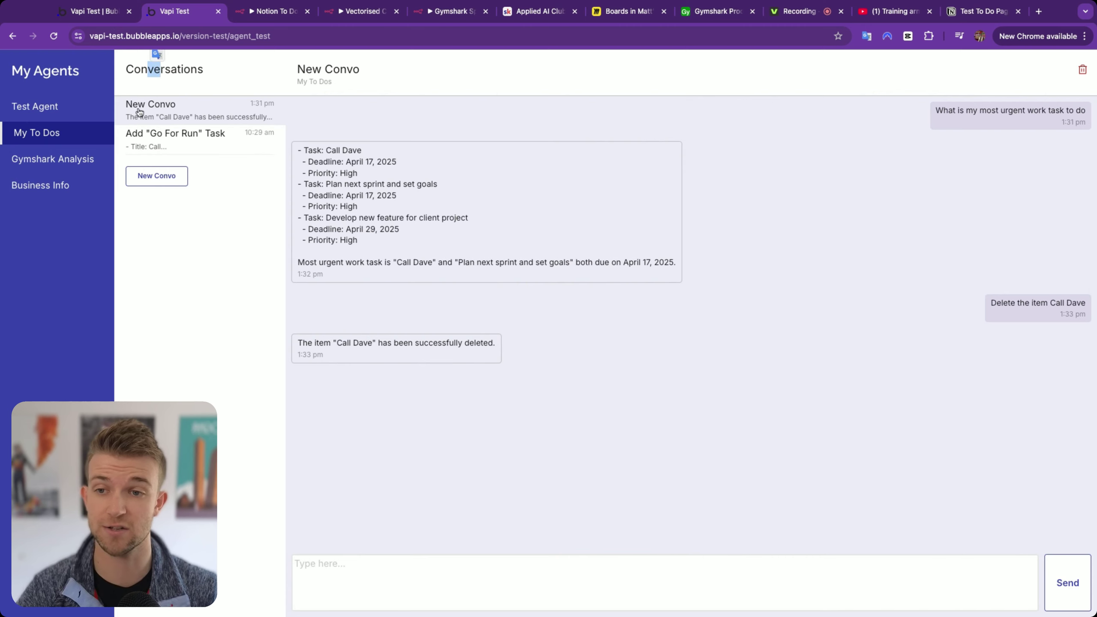
pyautogui.click(102, 12)
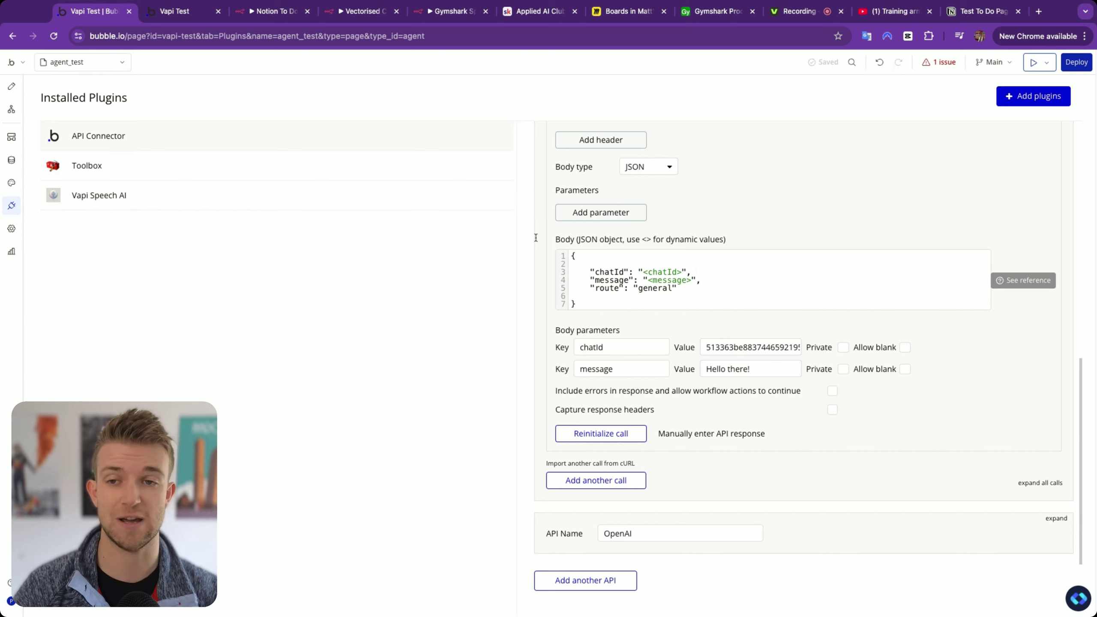
# - In n8n's Vectorised Chat workflow, open the AI Agent node's user message prompt in the expanded expression editor
pyautogui.click(370, 13)
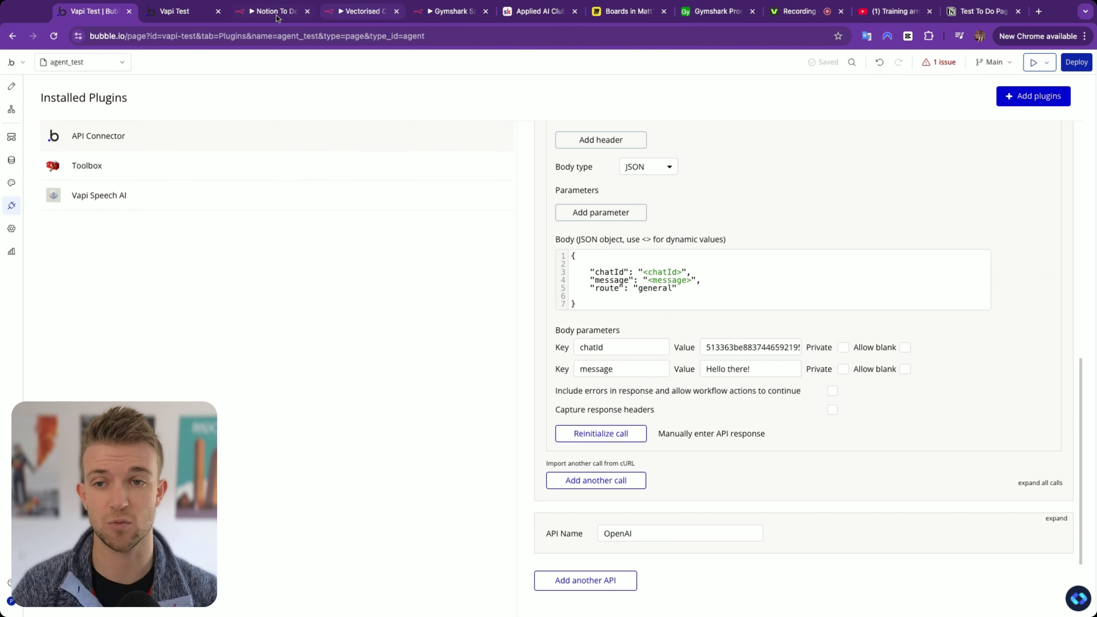
pyautogui.press('Escape')
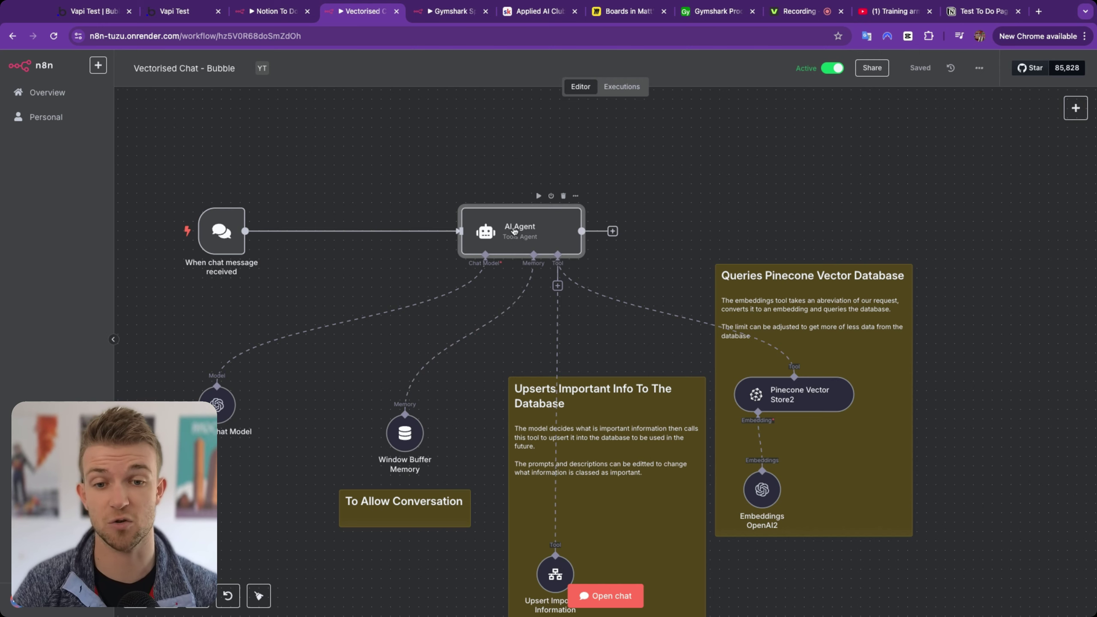
pyautogui.doubleClick(514, 242)
pyautogui.click(538, 274)
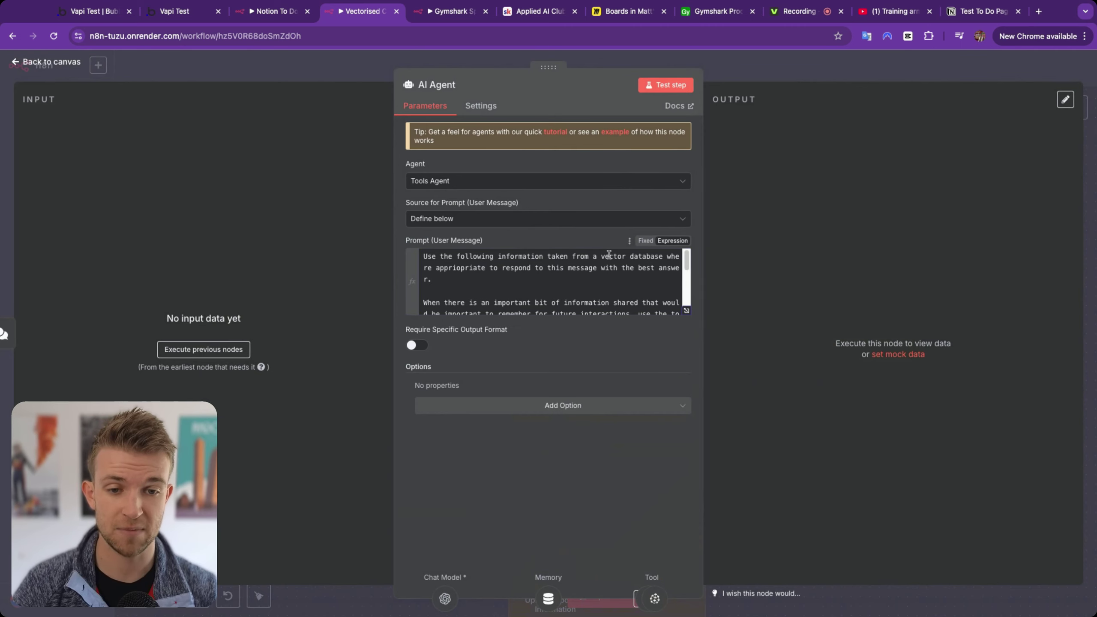
pyautogui.click(687, 311)
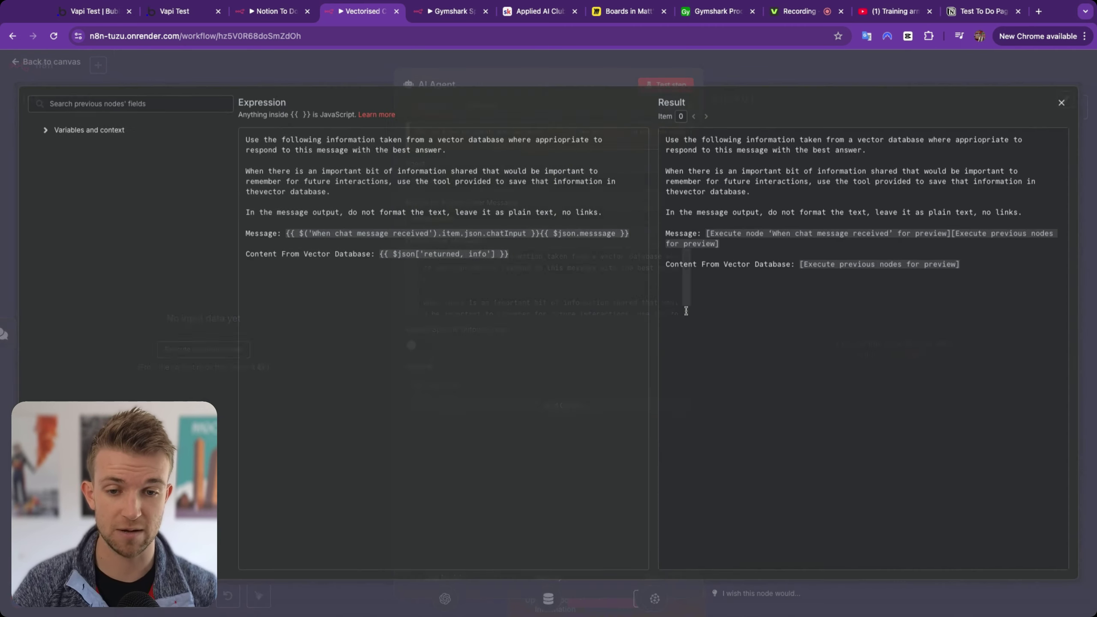
pyautogui.click(541, 235)
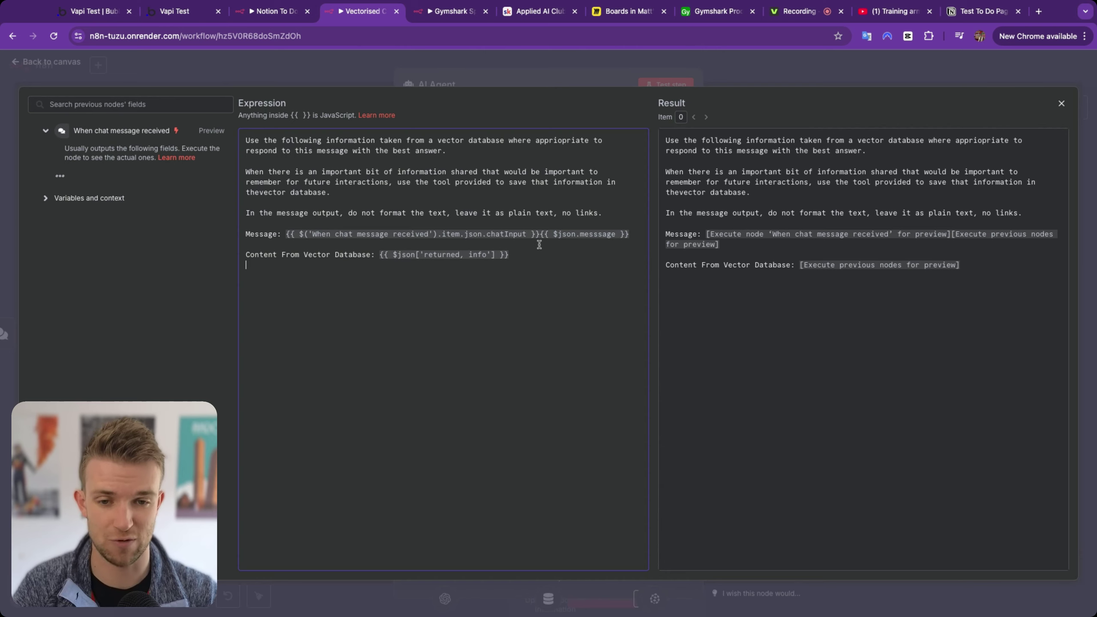
# - Highlight the two adjacent expressions on the prompt's Message line, then clear the selection
pyautogui.moveTo(460, 234); pyautogui.dragTo(635, 236)
pyautogui.hotkey('shift', 'Left')
pyautogui.hotkey('shift', 'Left')
pyautogui.hotkey('shift', 'Left')
pyautogui.hotkey('shift', 'Left')
pyautogui.hotkey('shift', 'Left')
pyautogui.hotkey('shift', 'Left')
pyautogui.hotkey('shift', 'Left')
pyautogui.hotkey('shift', 'Left')
pyautogui.hotkey('shift', 'Left')
pyautogui.hotkey('shift', 'Left')
pyautogui.hotkey('shift', 'Left')
pyautogui.hotkey('shift', 'Left')
pyautogui.hotkey('shift', 'Left')
pyautogui.hotkey('shift', 'Left')
pyautogui.hotkey('shift', 'Left')
pyautogui.hotkey('shift', 'Left')
pyautogui.hotkey('shift', 'Left')
pyautogui.hotkey('shift', 'Left')
pyautogui.hotkey('shift', 'Left')
pyautogui.hotkey('shift', 'Left')
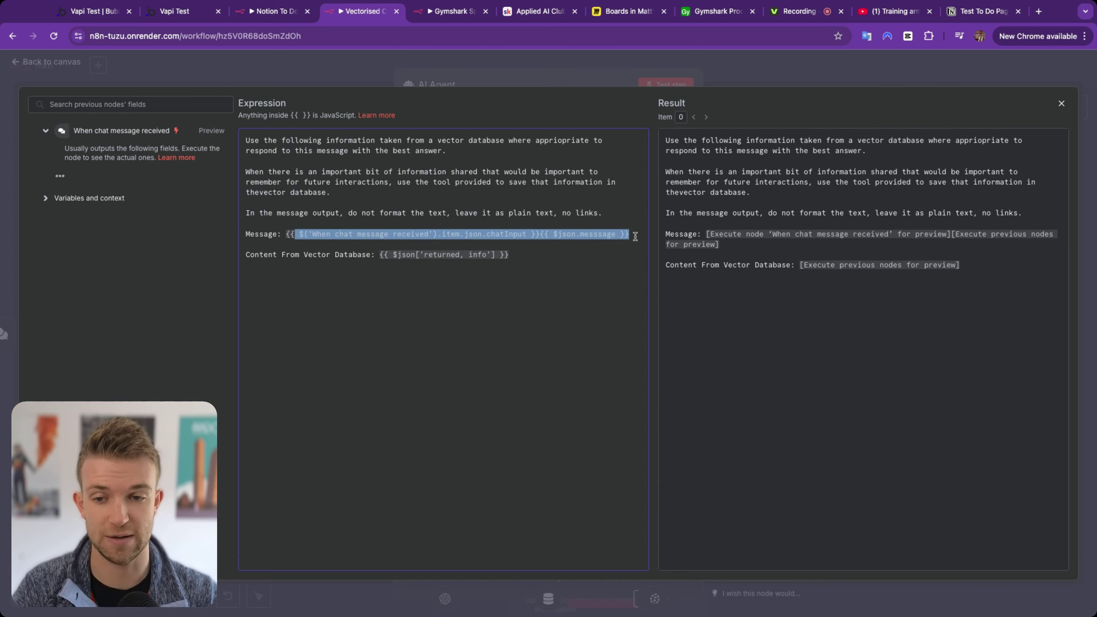
pyautogui.hotkey('shift', 'Left')
pyautogui.press('Left')
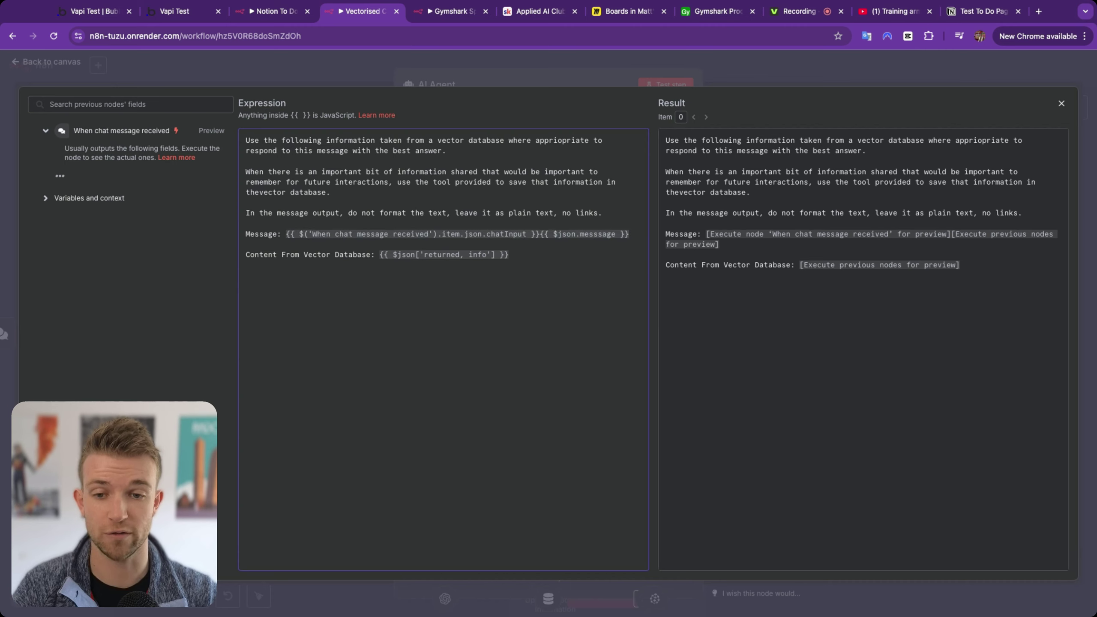
# - Highlight the prompt's chatInput expression on its own, followed by the $json.messsage expression beside it
pyautogui.hotkey('ctrl', 'shift', 'Right')
pyautogui.hotkey('ctrl', 'shift', 'Right')
pyautogui.hotkey('ctrl', 'shift', 'Right')
pyautogui.hotkey('ctrl', 'shift', 'Right')
pyautogui.hotkey('ctrl', 'shift', 'Right')
pyautogui.hotkey('ctrl', 'shift', 'Right')
pyautogui.hotkey('ctrl', 'shift', 'Right')
pyautogui.hotkey('ctrl', 'shift', 'Right')
pyautogui.hotkey('ctrl', 'shift', 'Right')
pyautogui.hotkey('ctrl', 'shift', 'Right')
pyautogui.hotkey('ctrl', 'shift', 'Right')
pyautogui.hotkey('ctrl', 'shift', 'Right')
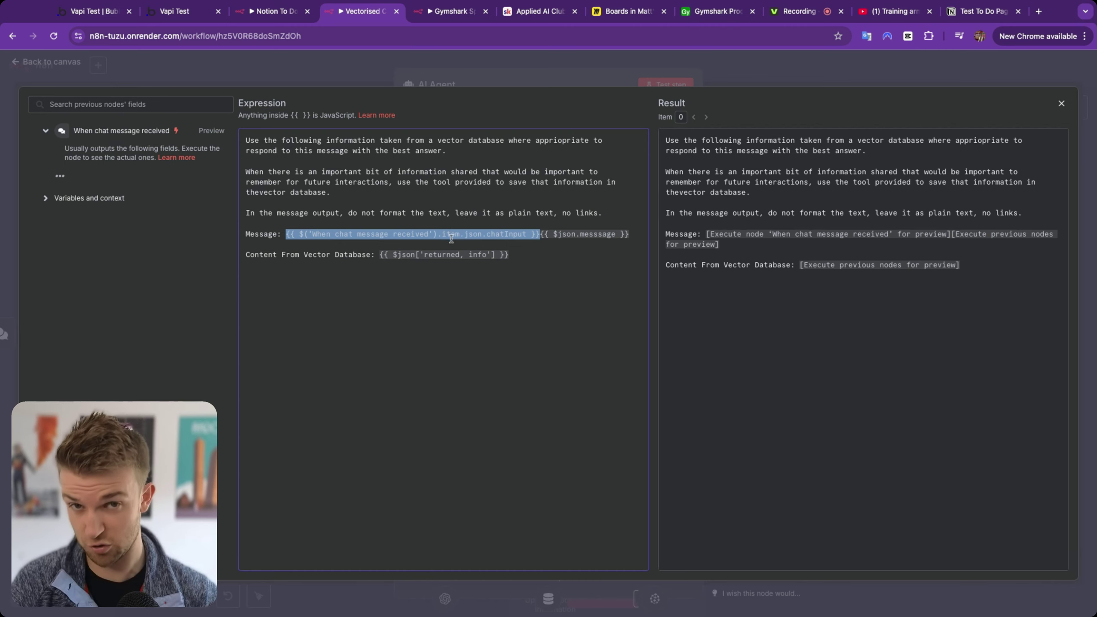
pyautogui.click(540, 235)
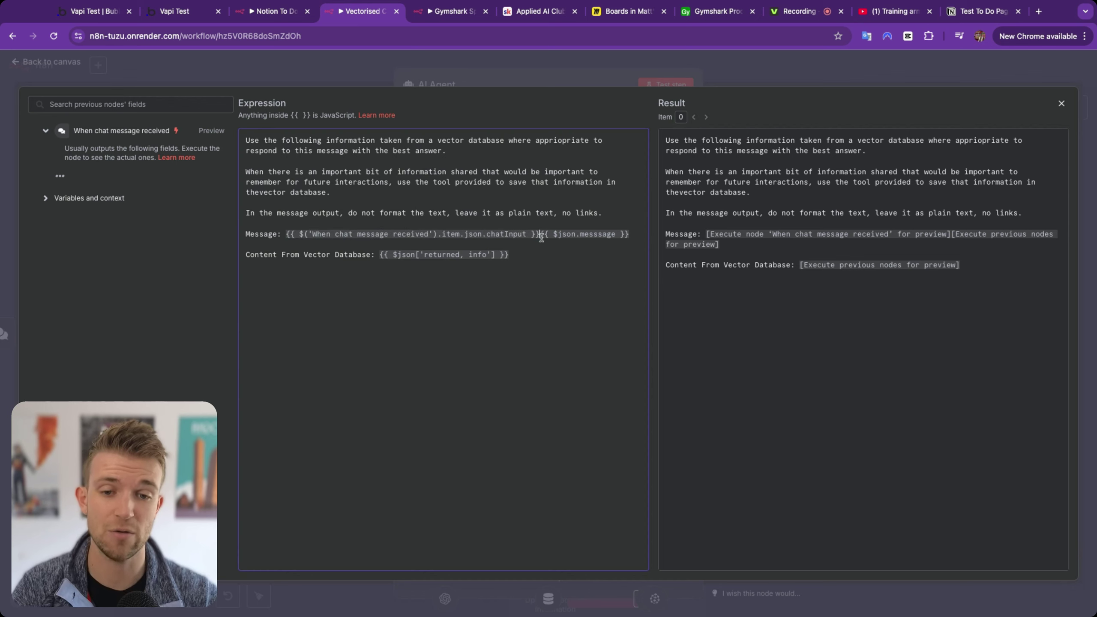
pyautogui.moveTo(540, 235); pyautogui.dragTo(628, 236)
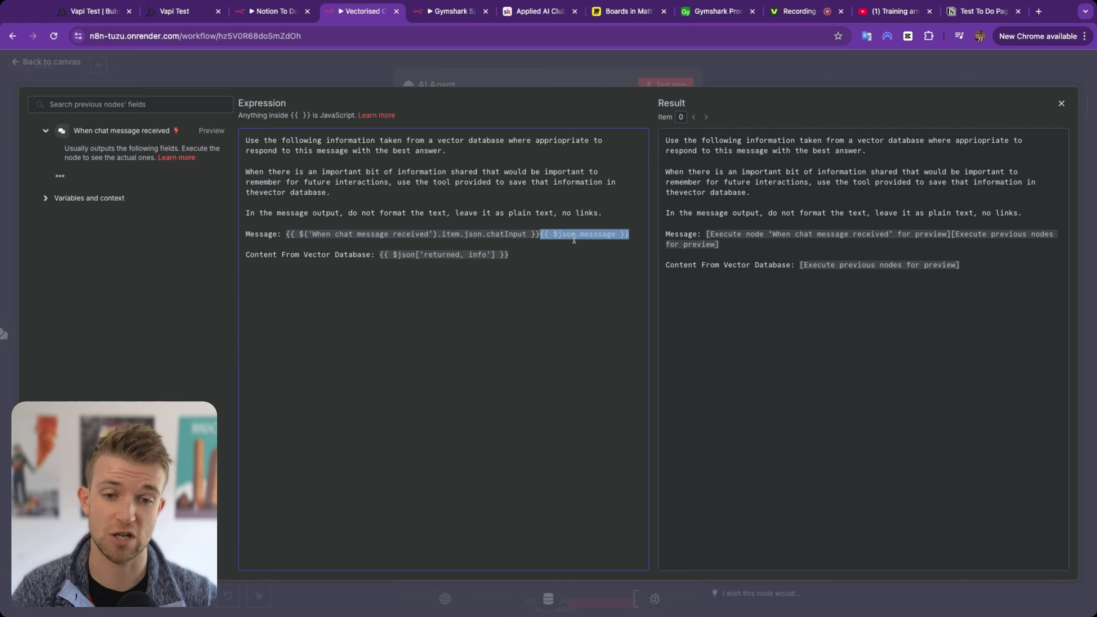
# - Compare the message field in Bubble's Generic Call body with the agent prompt in n8n, and highlight the prompt's $json.messsage expression again
pyautogui.click(118, 20)
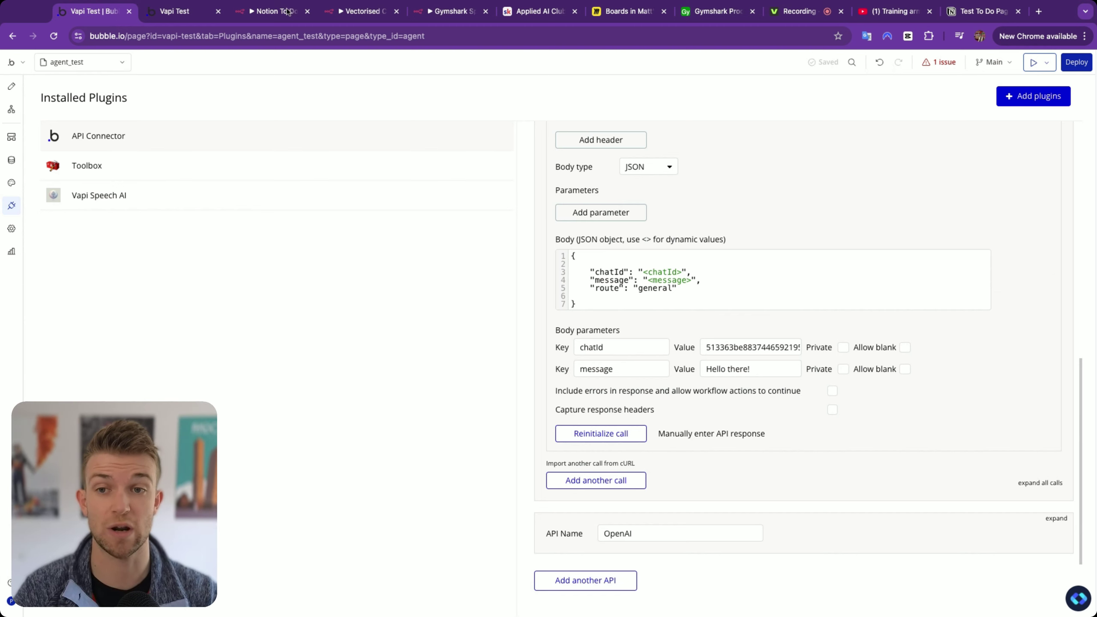
pyautogui.click(352, 10)
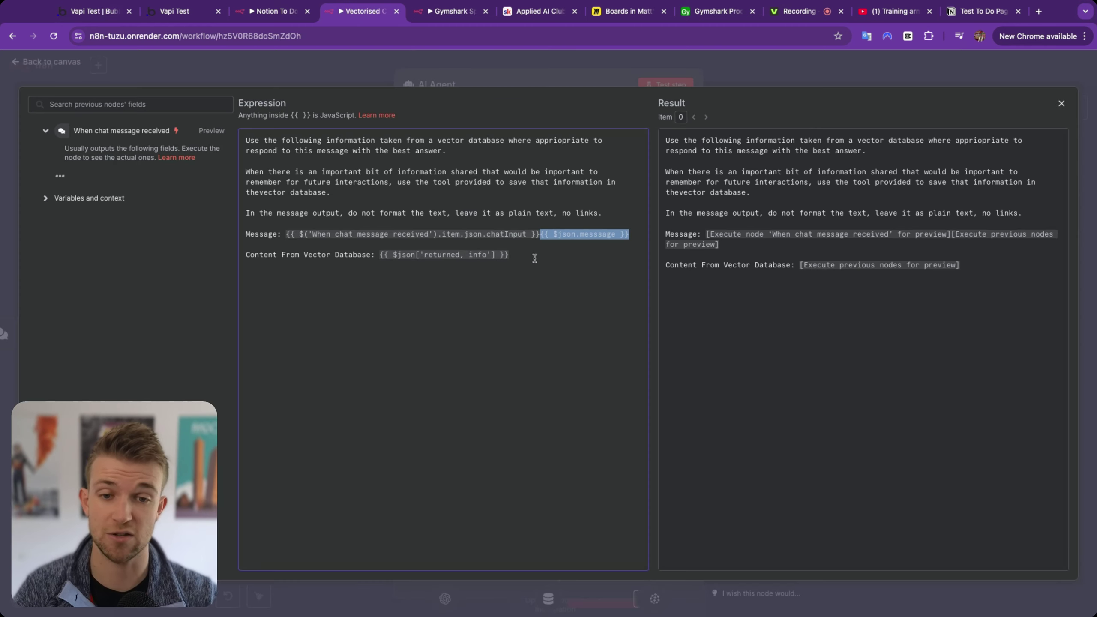
pyautogui.click(587, 236)
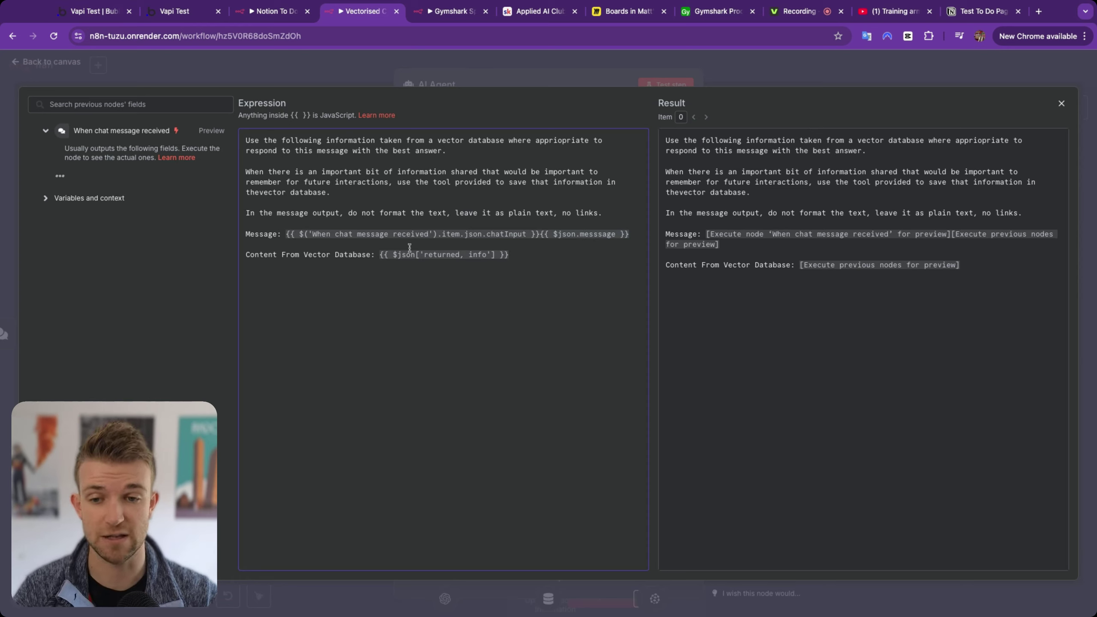
pyautogui.click(540, 234)
pyautogui.hotkey('shift', 'Right')
pyautogui.hotkey('shift', 'Right')
pyautogui.hotkey('shift', 'Right')
pyautogui.hotkey('shift', 'Right')
pyautogui.hotkey('shift', 'Right')
pyautogui.hotkey('shift', 'Right')
pyautogui.hotkey('shift', 'Right')
pyautogui.hotkey('shift', 'Right')
pyautogui.hotkey('shift', 'Right')
pyautogui.hotkey('shift', 'Right')
pyautogui.hotkey('shift', 'Right')
pyautogui.hotkey('shift', 'Right')
pyautogui.hotkey('shift', 'Right')
pyautogui.hotkey('shift', 'Right')
pyautogui.hotkey('shift', 'Right')
pyautogui.hotkey('shift', 'Right')
pyautogui.hotkey('shift', 'Right')
pyautogui.hotkey('shift', 'Right')
pyautogui.hotkey('shift', 'Right')
pyautogui.hotkey('shift', 'Right')
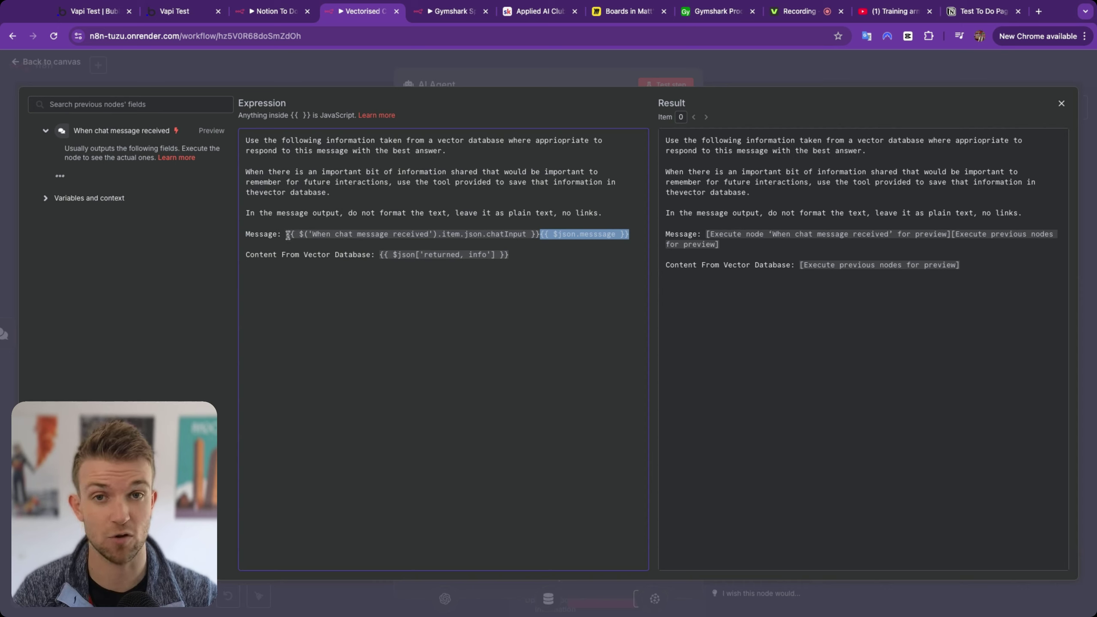
# - Highlight the chatInput expression on the Message line, then close the expression editor and the AI Agent node
pyautogui.click(540, 234)
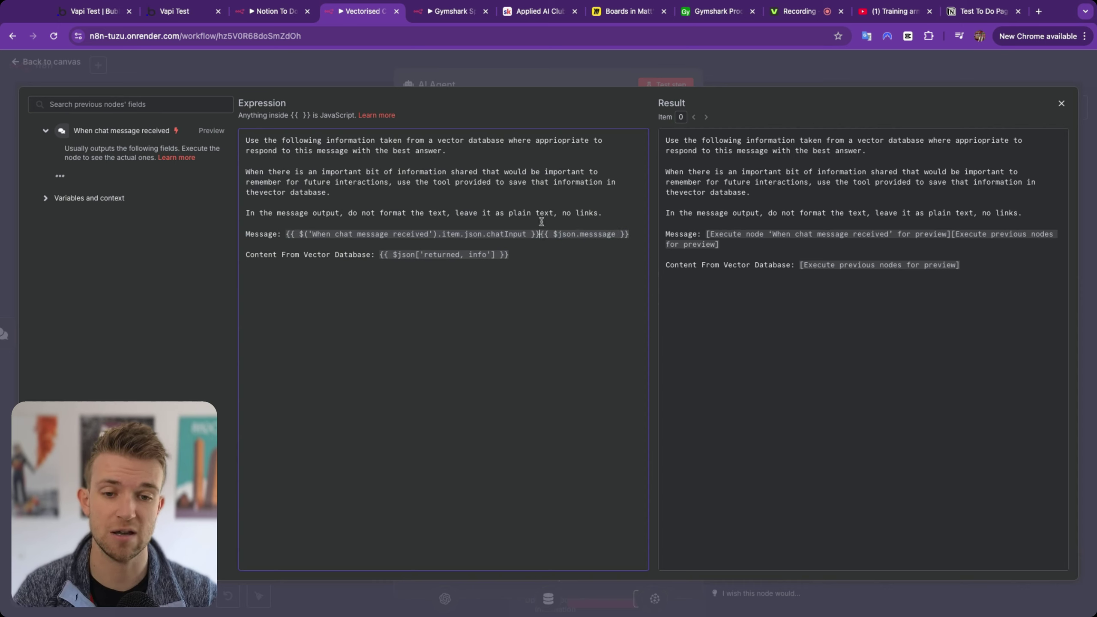
pyautogui.hotkey('shift', 'Left')
pyautogui.hotkey('shift', 'Left')
pyautogui.hotkey('shift', 'Left')
pyautogui.hotkey('shift', 'Left')
pyautogui.hotkey('shift', 'Left')
pyautogui.hotkey('shift', 'Left')
pyautogui.hotkey('shift', 'Left')
pyautogui.hotkey('shift', 'Left')
pyautogui.hotkey('shift', 'Left')
pyautogui.hotkey('shift', 'Left')
pyautogui.hotkey('shift', 'Left')
pyautogui.hotkey('shift', 'Left')
pyautogui.hotkey('shift', 'Left')
pyautogui.hotkey('shift', 'Left')
pyautogui.hotkey('shift', 'Left')
pyautogui.hotkey('shift', 'Left')
pyautogui.hotkey('shift', 'Left')
pyautogui.hotkey('shift', 'Left')
pyautogui.hotkey('shift', 'Left')
pyautogui.hotkey('shift', 'Left')
pyautogui.hotkey('shift', 'Left')
pyautogui.hotkey('shift', 'Left')
pyautogui.hotkey('shift', 'Left')
pyautogui.hotkey('shift', 'Left')
pyautogui.hotkey('shift', 'Left')
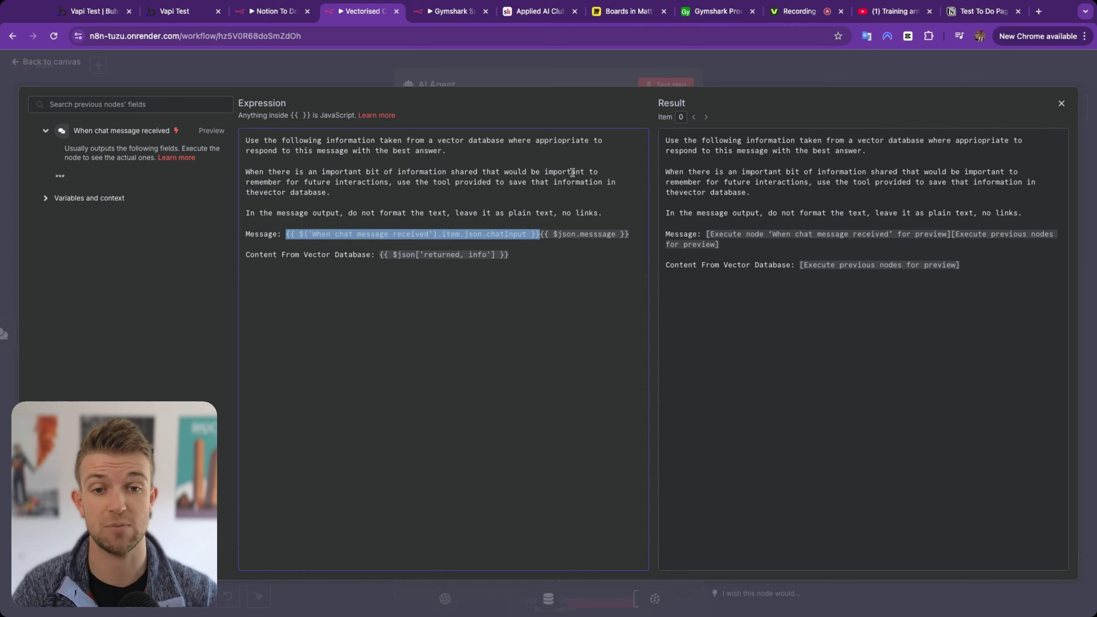
pyautogui.click(599, 65)
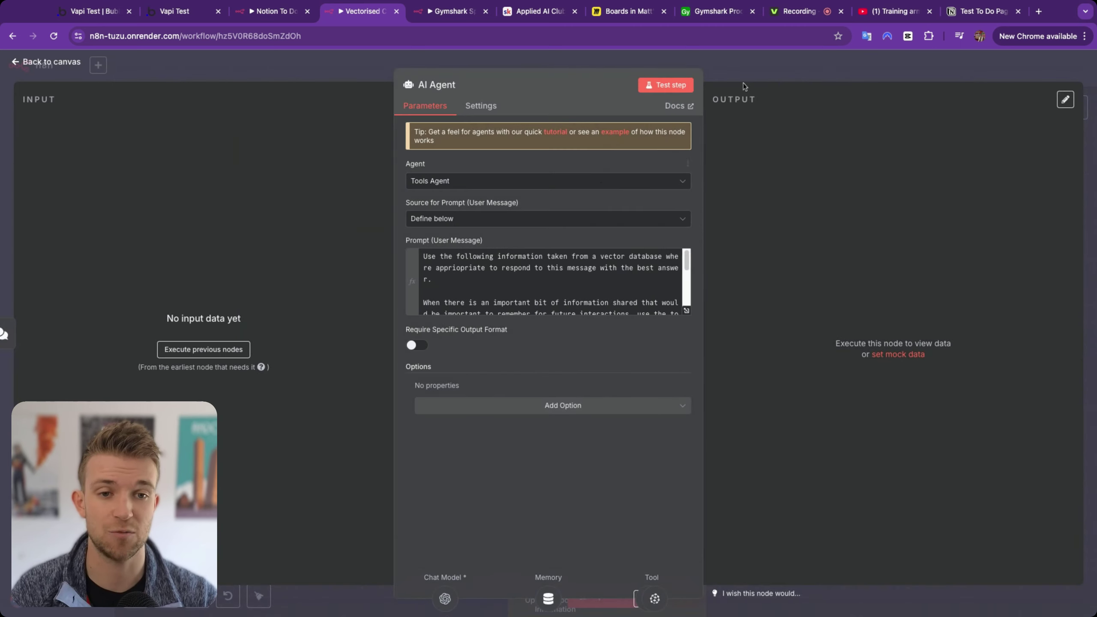
pyautogui.click(734, 63)
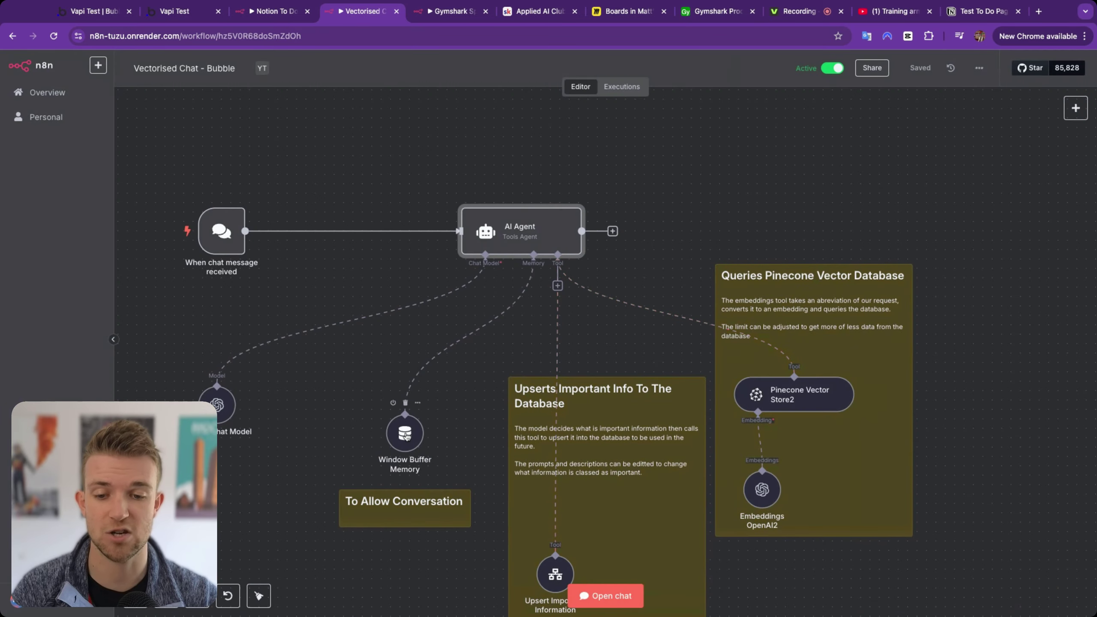
# - Open the Window Buffer Memory node, highlight the sessionId expression in its key, and return to the canvas
pyautogui.scroll(-3, 458, 436)
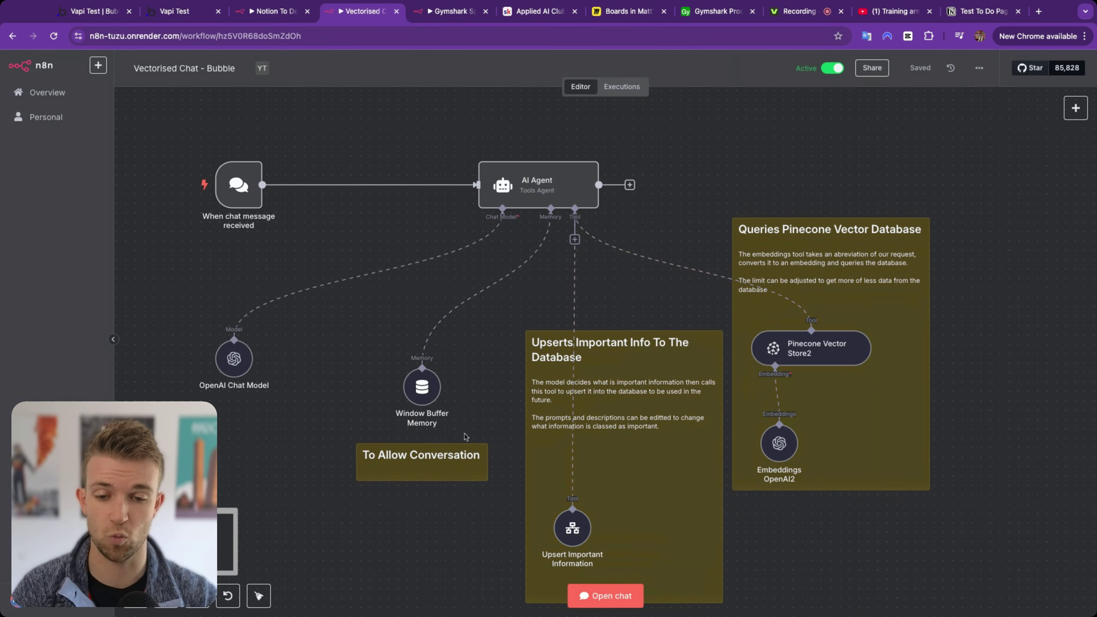
pyautogui.click(433, 392)
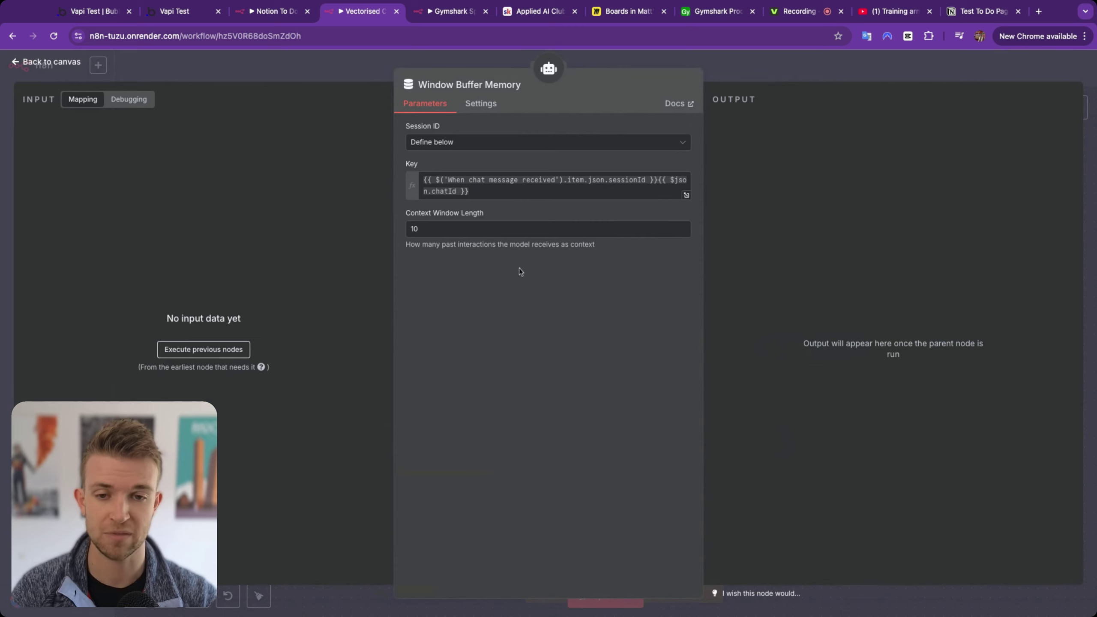
pyautogui.click(659, 181)
pyautogui.hotkey('shift', 'alt', 'Left')
pyautogui.hotkey('shift', 'alt', 'Left')
pyautogui.hotkey('shift', 'alt', 'Left')
pyautogui.hotkey('shift', 'alt', 'Left')
pyautogui.hotkey('shift', 'alt', 'Left')
pyautogui.hotkey('shift', 'alt', 'Left')
pyautogui.hotkey('shift', 'alt', 'Left')
pyautogui.hotkey('shift', 'alt', 'Left')
pyautogui.hotkey('shift', 'alt', 'Left')
pyautogui.hotkey('shift', 'alt', 'Left')
pyautogui.hotkey('shift', 'alt', 'Left')
pyautogui.hotkey('shift', 'alt', 'Left')
pyautogui.hotkey('shift', 'alt', 'Left')
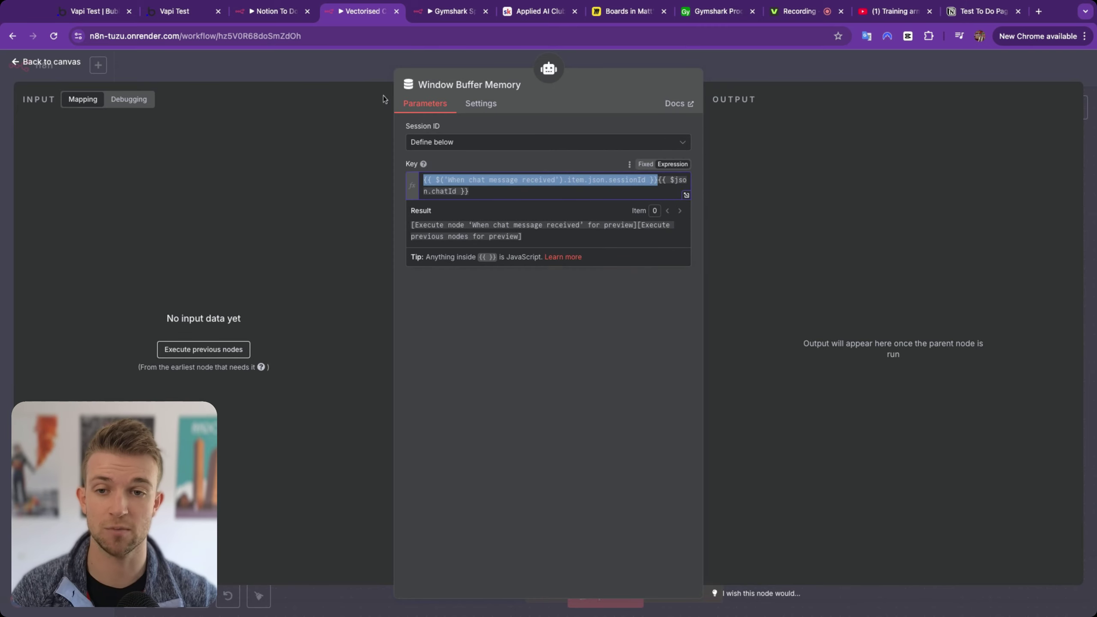
pyautogui.click(360, 60)
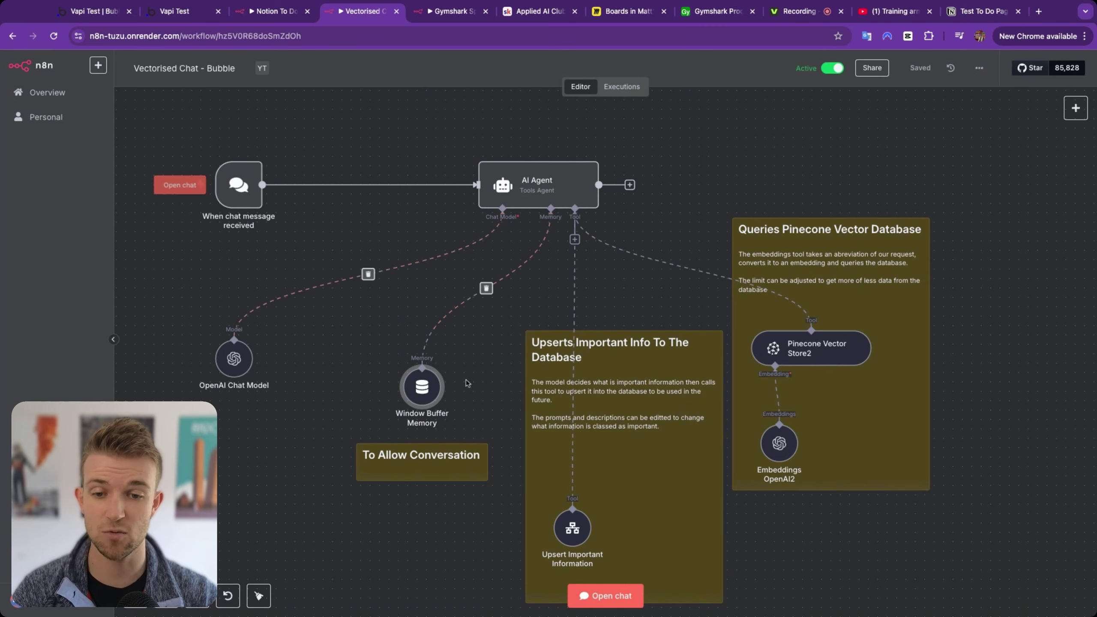
# - Reopen the Window Buffer Memory node and select the sessionId part of its session key for inspection
pyautogui.doubleClick(432, 390)
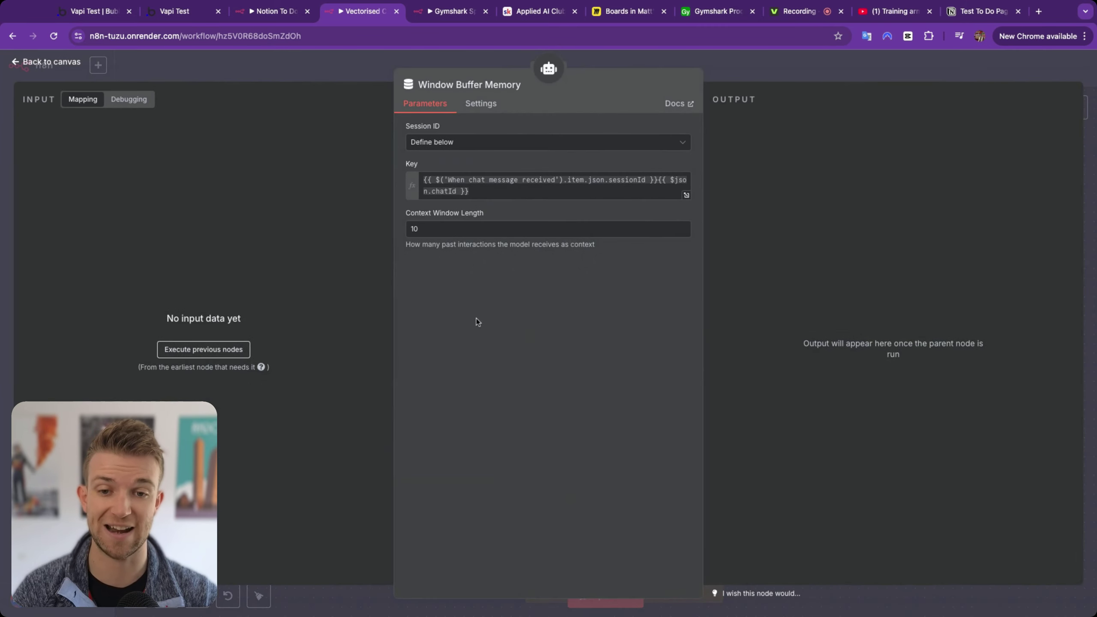
pyautogui.click(657, 181)
pyautogui.hotkey('shift', 'Home')
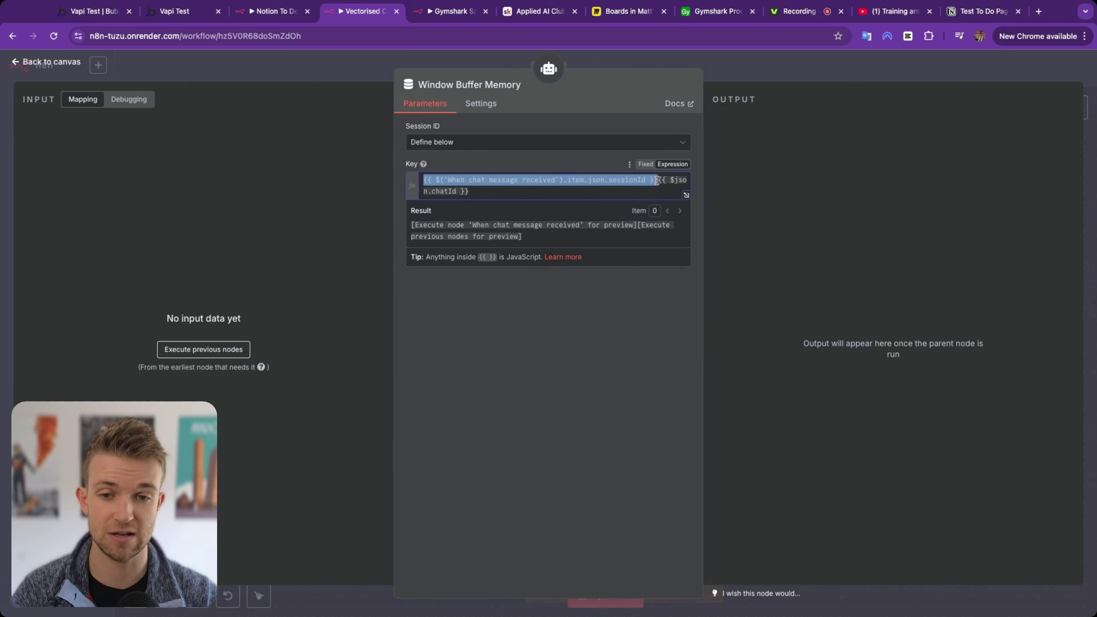
# - Highlight the $json.chatId part of the session key, then select the matching chatId body parameter key in Bubble's Generic Call
pyautogui.click(659, 181)
pyautogui.hotkey('shift', 'End')
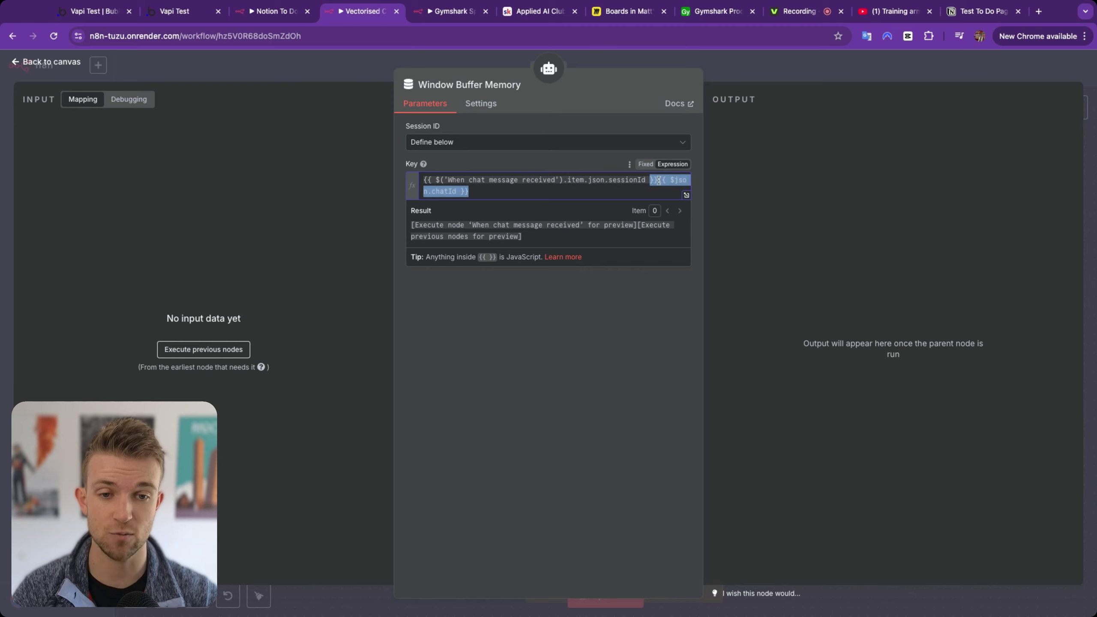
pyautogui.click(614, 317)
pyautogui.click(114, 13)
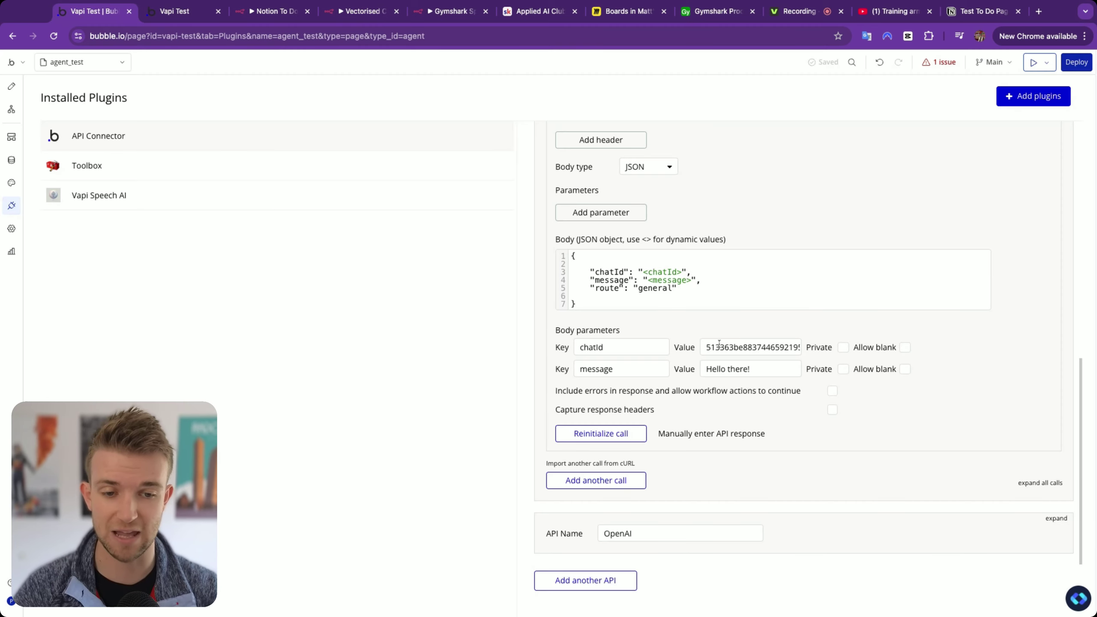
pyautogui.doubleClick(613, 343)
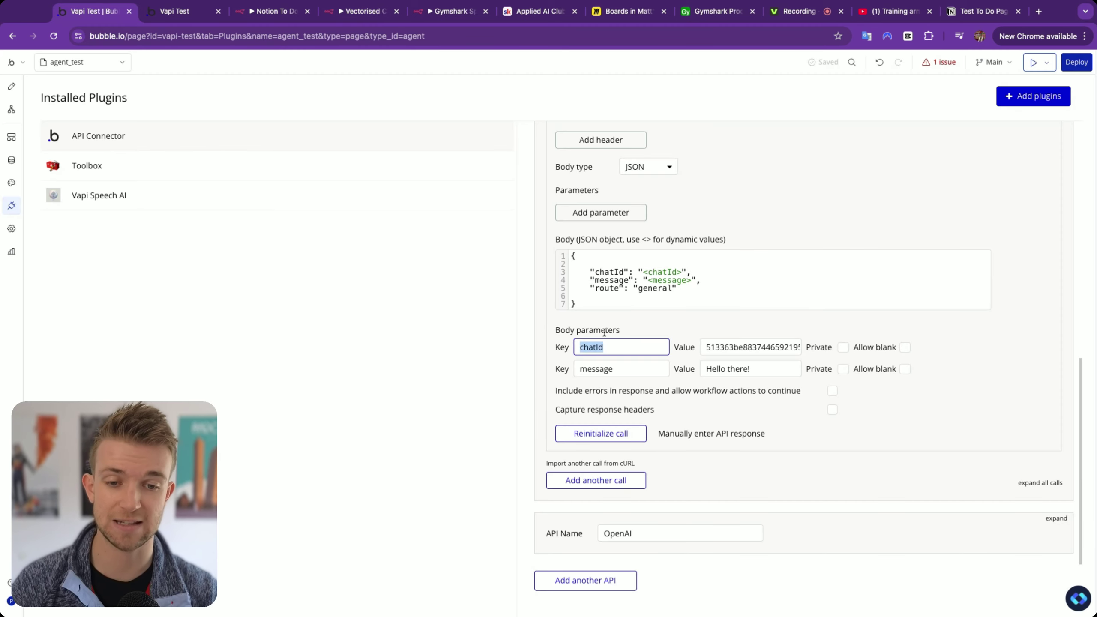
# - Return to the Window Buffer Memory node in n8n, expand its session key in the expression editor, and highlight {{ $json.chatId }}
pyautogui.click(282, 17)
pyautogui.click(363, 12)
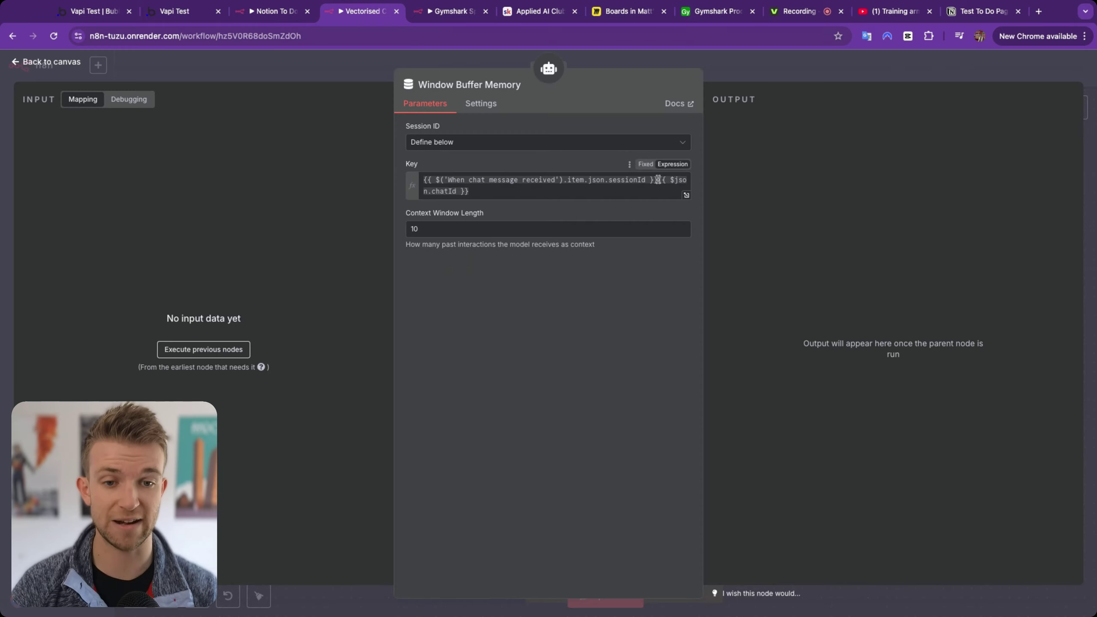
pyautogui.click(657, 180)
pyautogui.click(686, 196)
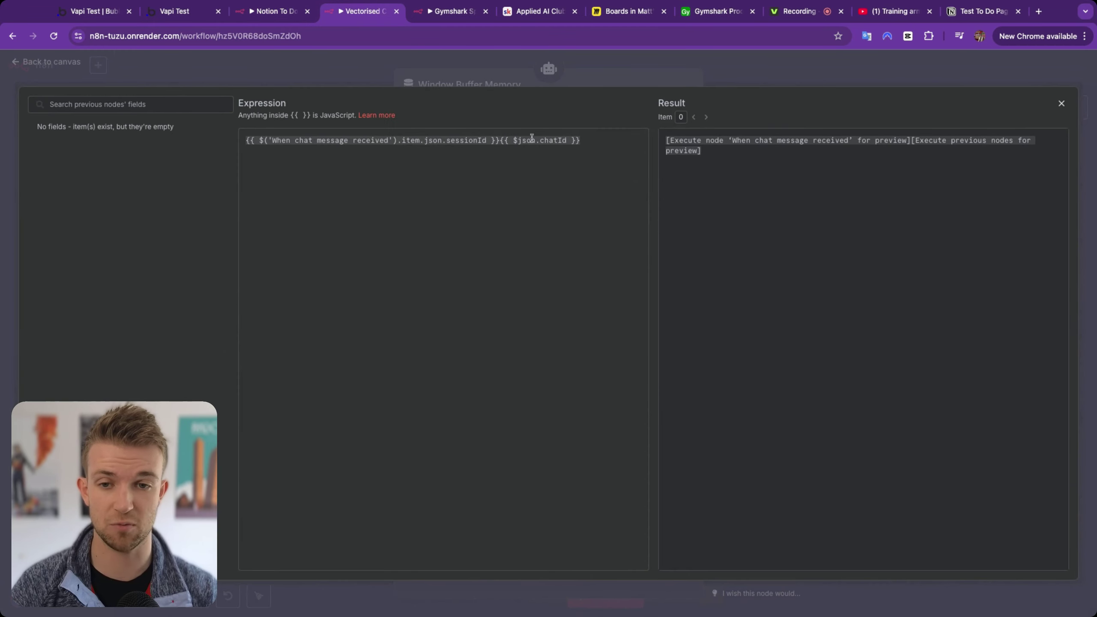
pyautogui.click(500, 144)
pyautogui.hotkey('shift', 'End')
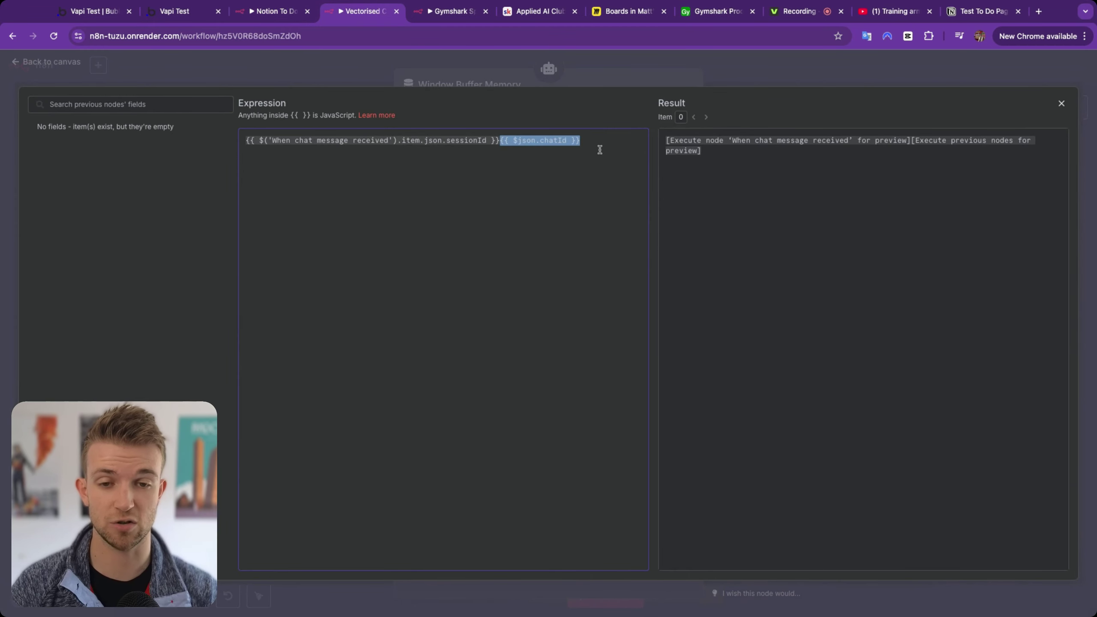
# - Check Bubble's body parameters again, close the Window Buffer Memory node in n8n, and review the Generic Call settings in Bubble
pyautogui.click(106, 12)
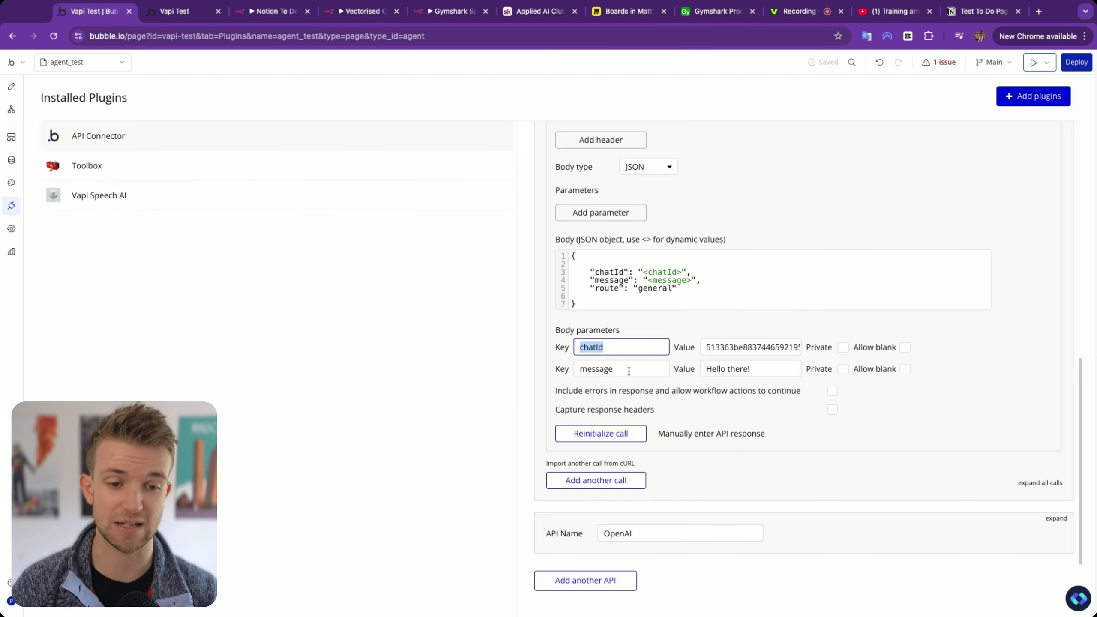
pyautogui.click(354, 17)
pyautogui.press('Escape')
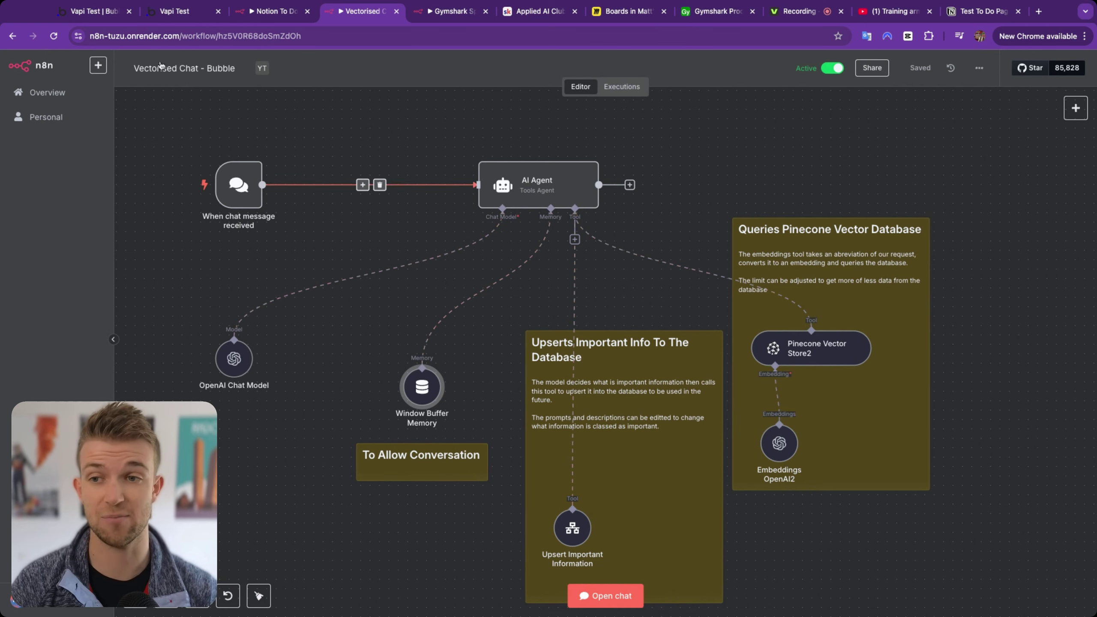
pyautogui.click(100, 12)
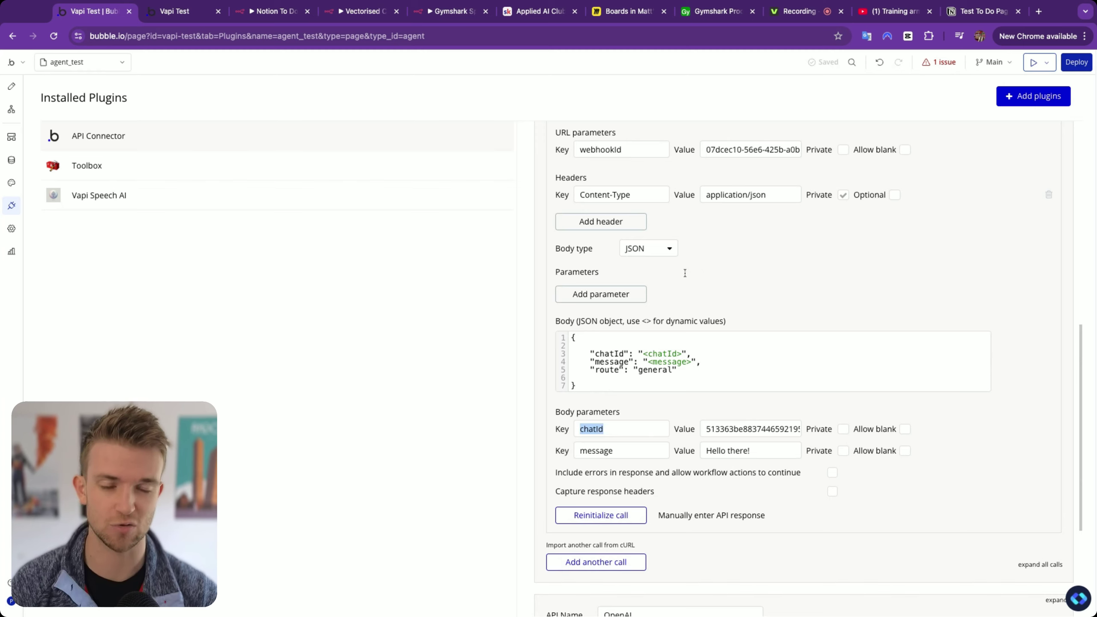
pyautogui.scroll(3, 685, 272)
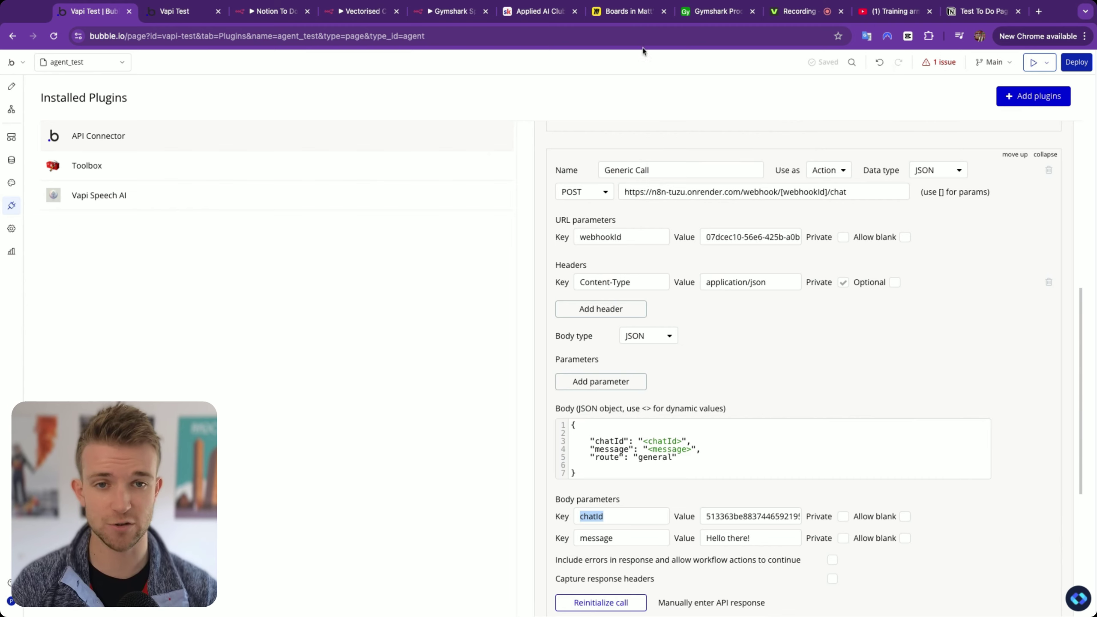
# - Open the Agent Dashboard ERD board in Miro and select the Agent entity containing the Webhook ID field
pyautogui.click(628, 11)
pyautogui.click(352, 346)
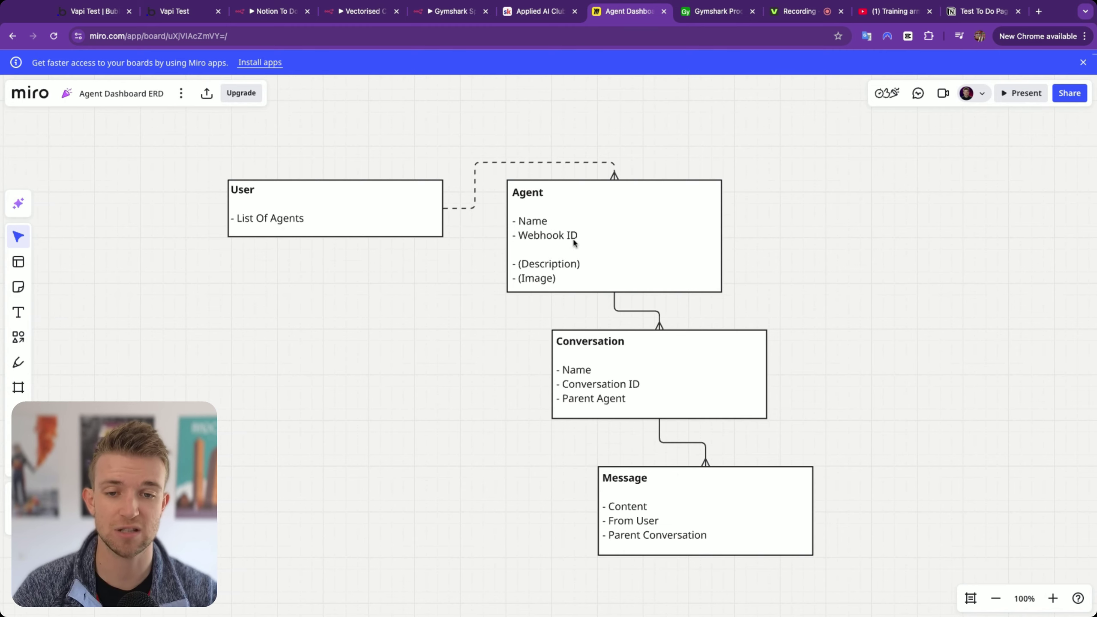
pyautogui.click(535, 238)
# - View the Chat URL in n8n's When chat message received node, then select the webhookId value in Bubble's Generic Call
pyautogui.click(362, 11)
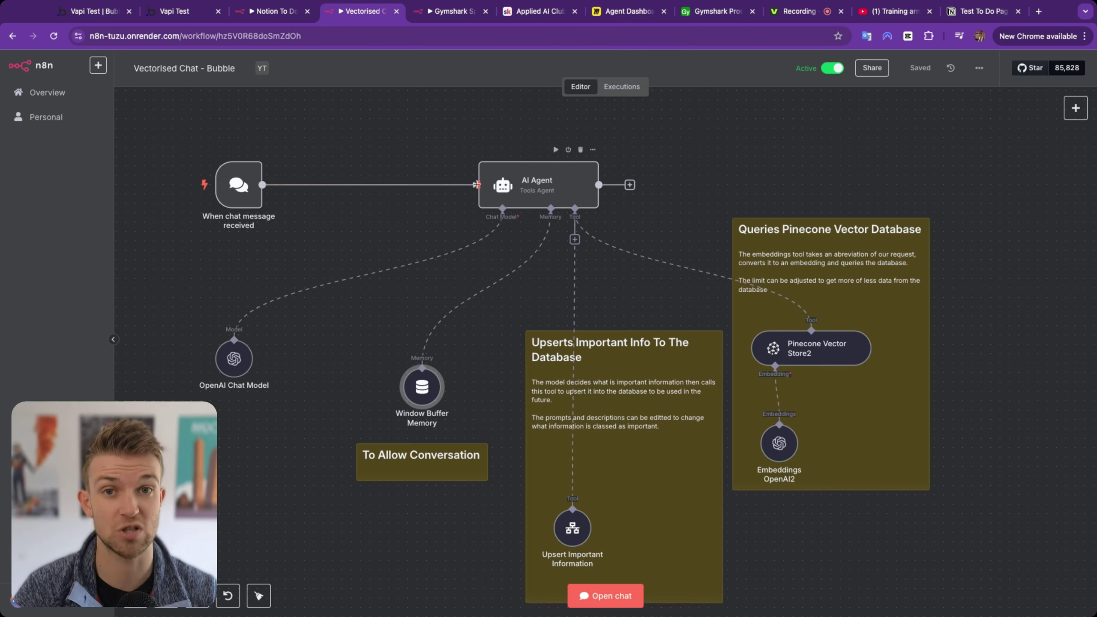
pyautogui.doubleClick(231, 186)
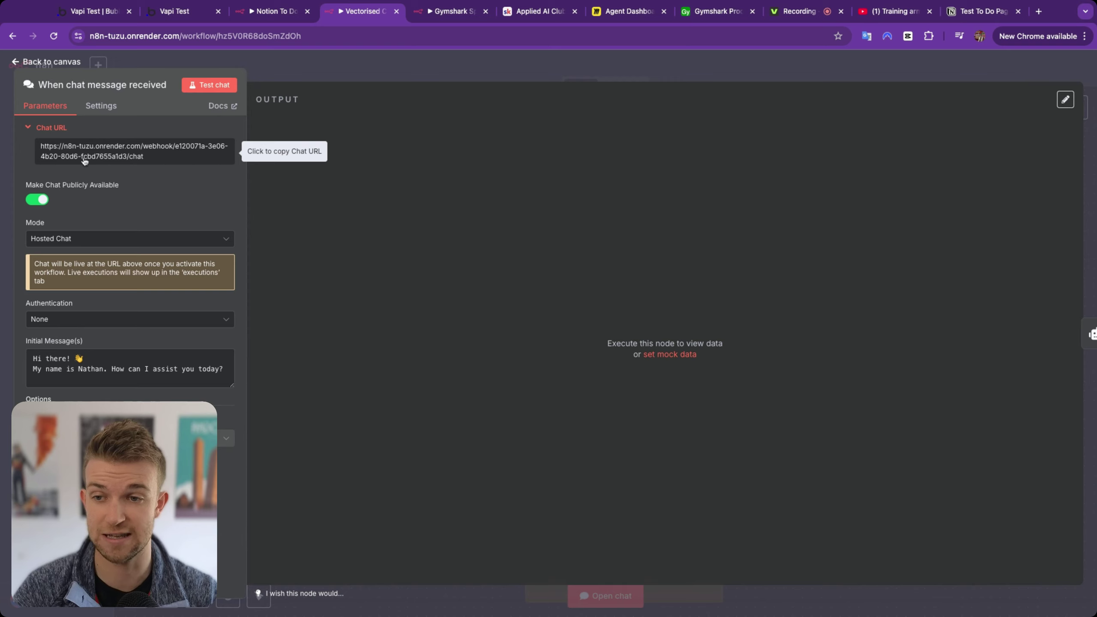
pyautogui.click(93, 12)
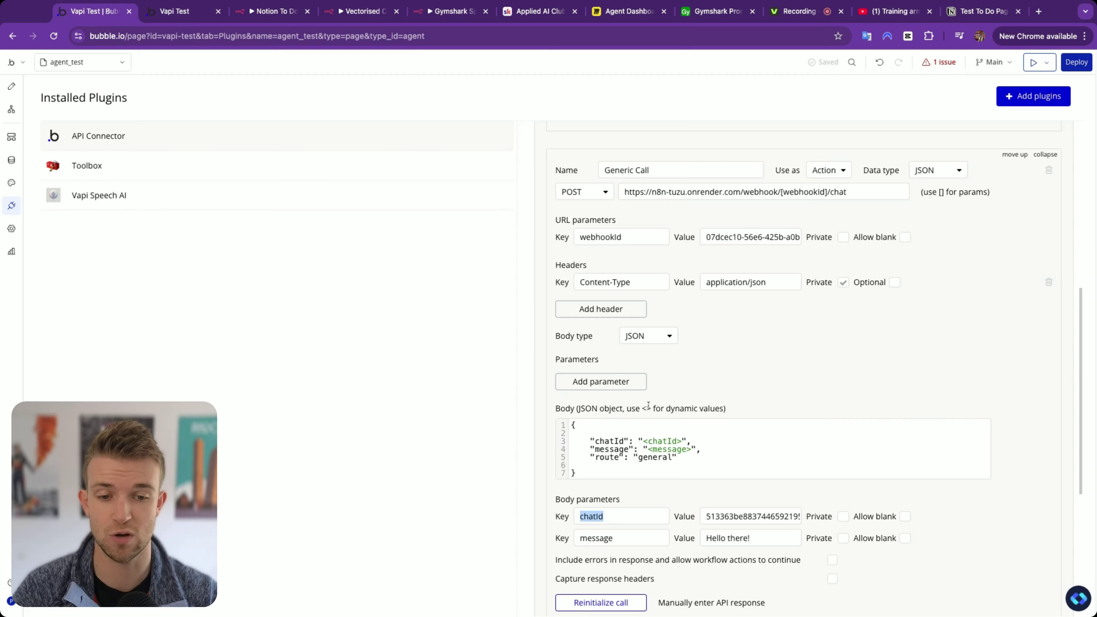
pyautogui.moveTo(706, 244); pyautogui.dragTo(810, 244)
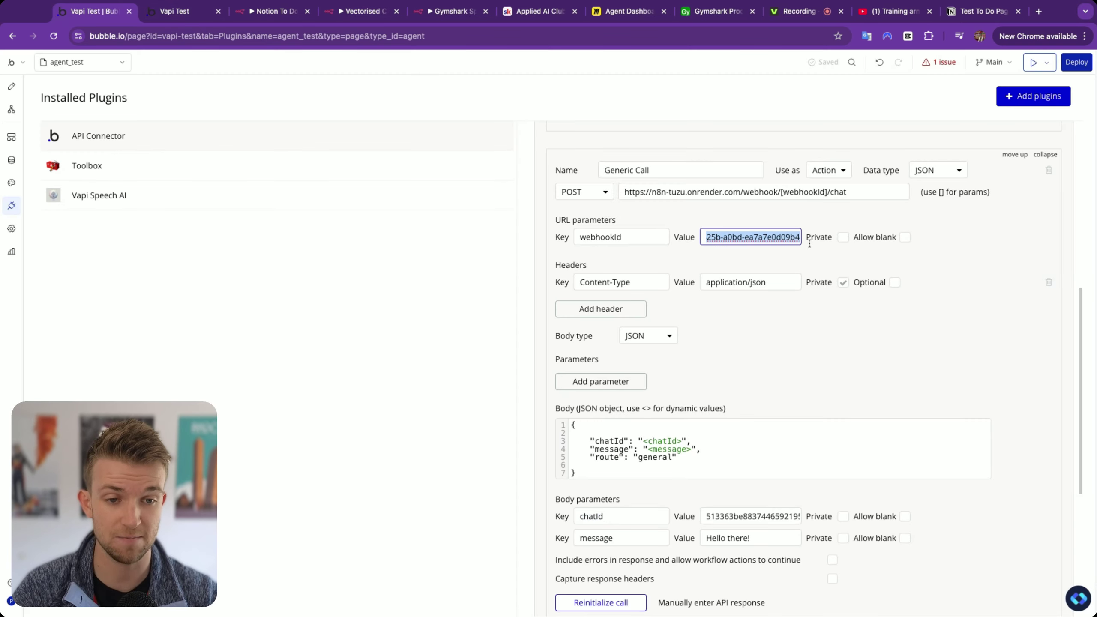
# - Return to the Miro ERD, highlight the Parent Agent line in the Conversation entity, and clear the selection
pyautogui.click(622, 13)
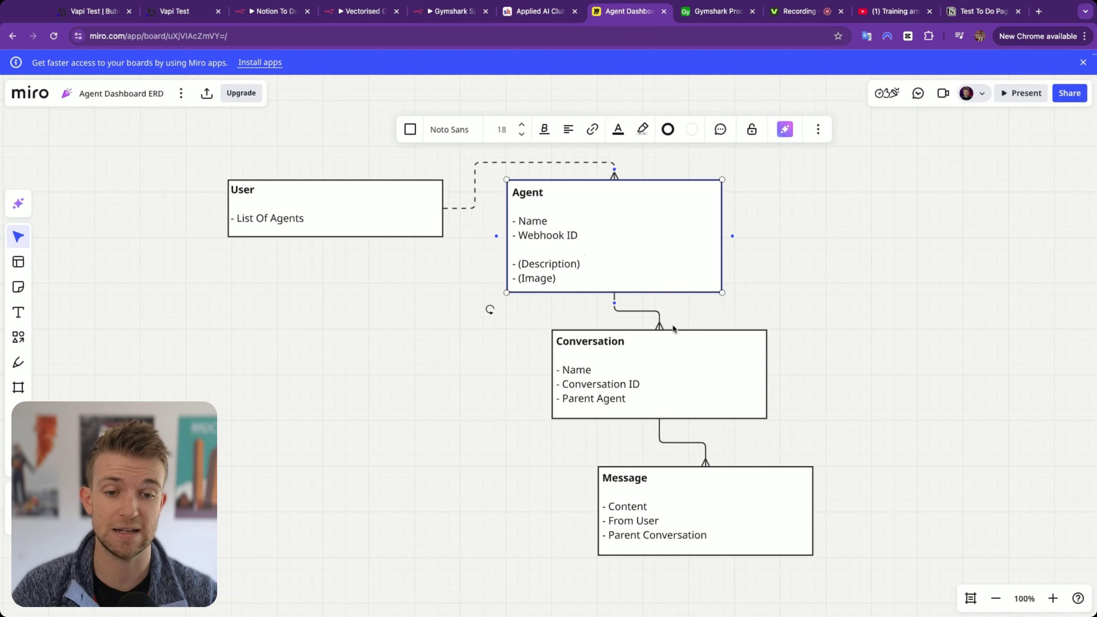
pyautogui.click(624, 394)
pyautogui.click(612, 408)
pyautogui.doubleClick(611, 401)
pyautogui.tripleClick(611, 401)
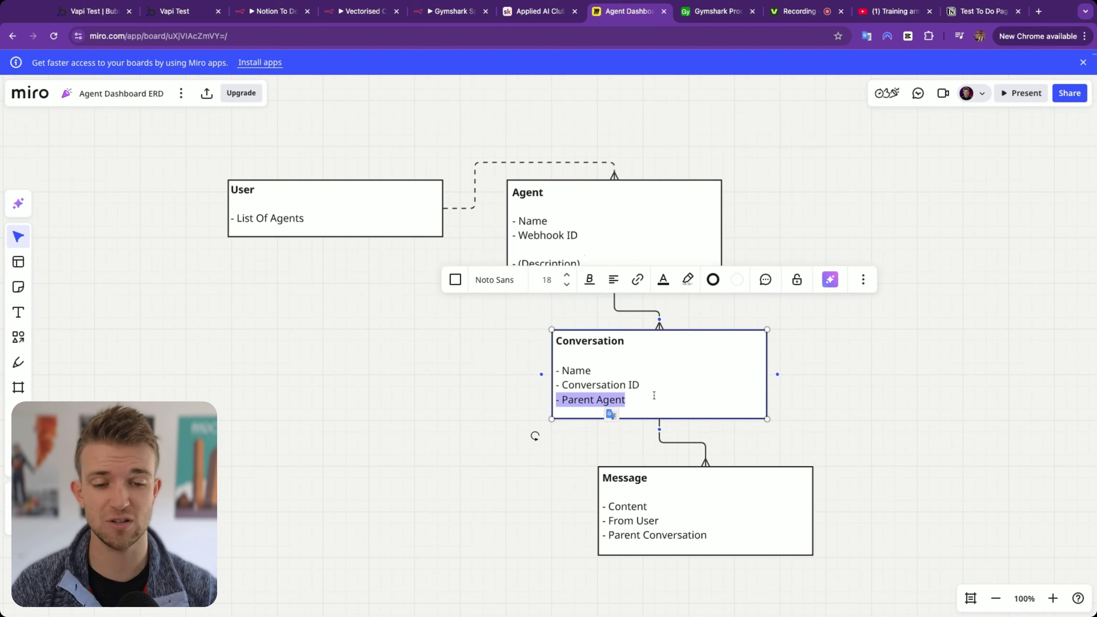
pyautogui.click(655, 396)
pyautogui.click(849, 389)
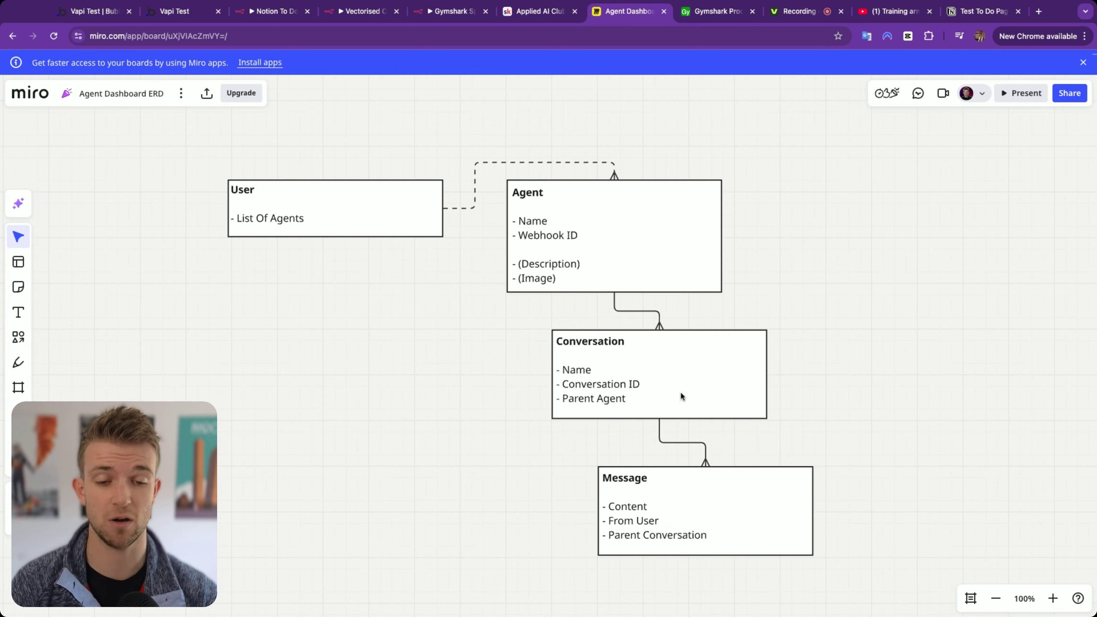
# - View the All Users entries in Bubble's app data and compare their Agents field with the My Agents list in the running app
pyautogui.click(90, 11)
pyautogui.click(12, 160)
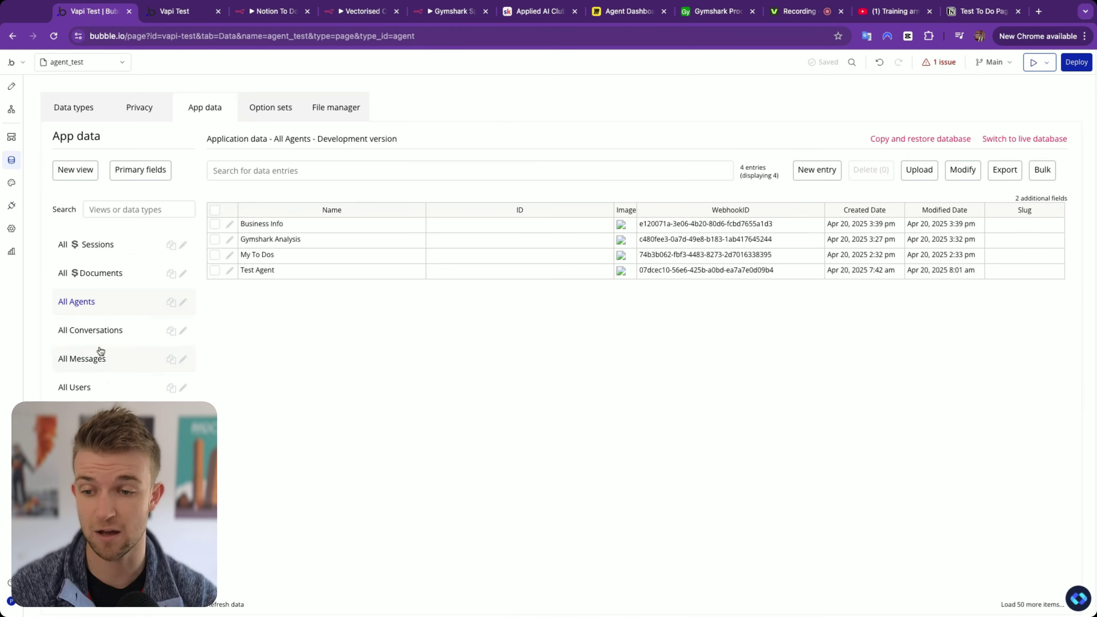
pyautogui.click(100, 386)
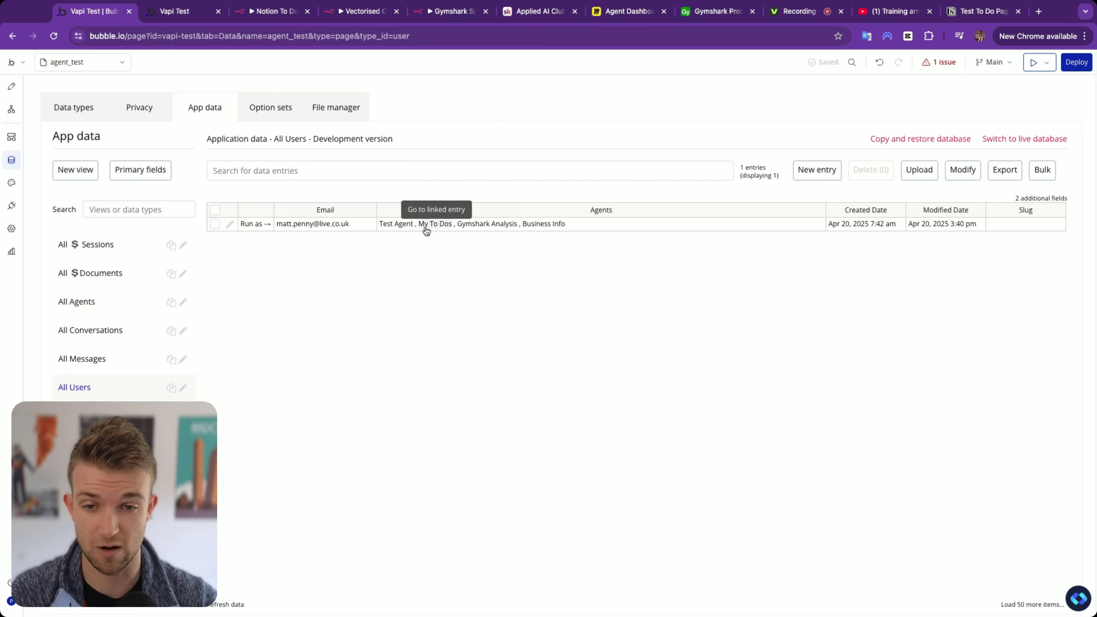
pyautogui.click(189, 23)
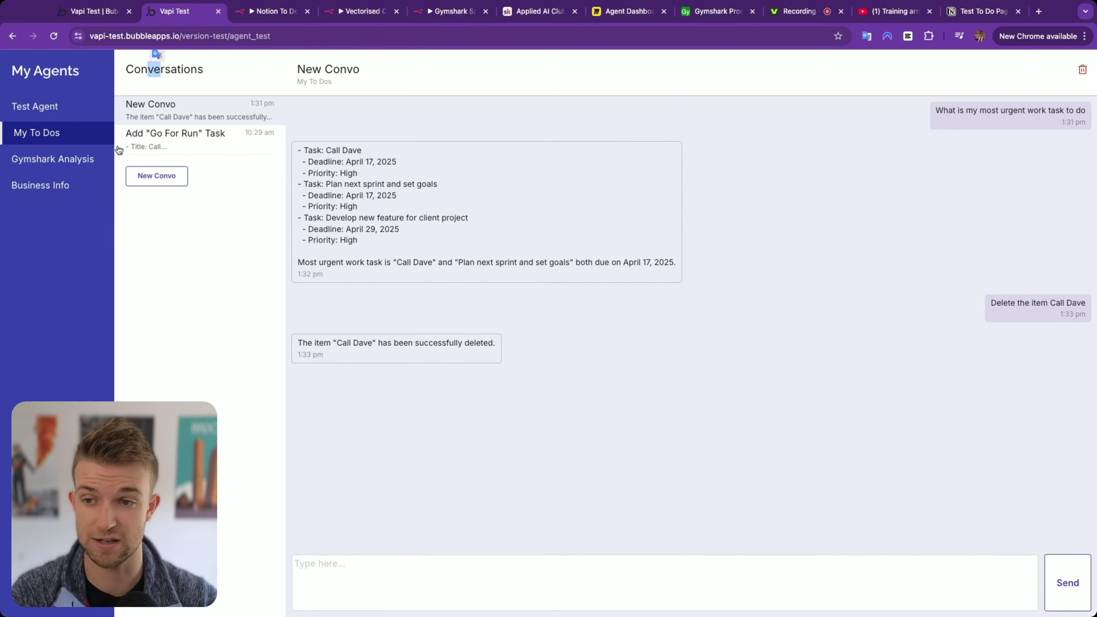
# - View the All Agents entries with their webhook IDs in Bubble, then compare the agent names with the running chat app
pyautogui.click(102, 15)
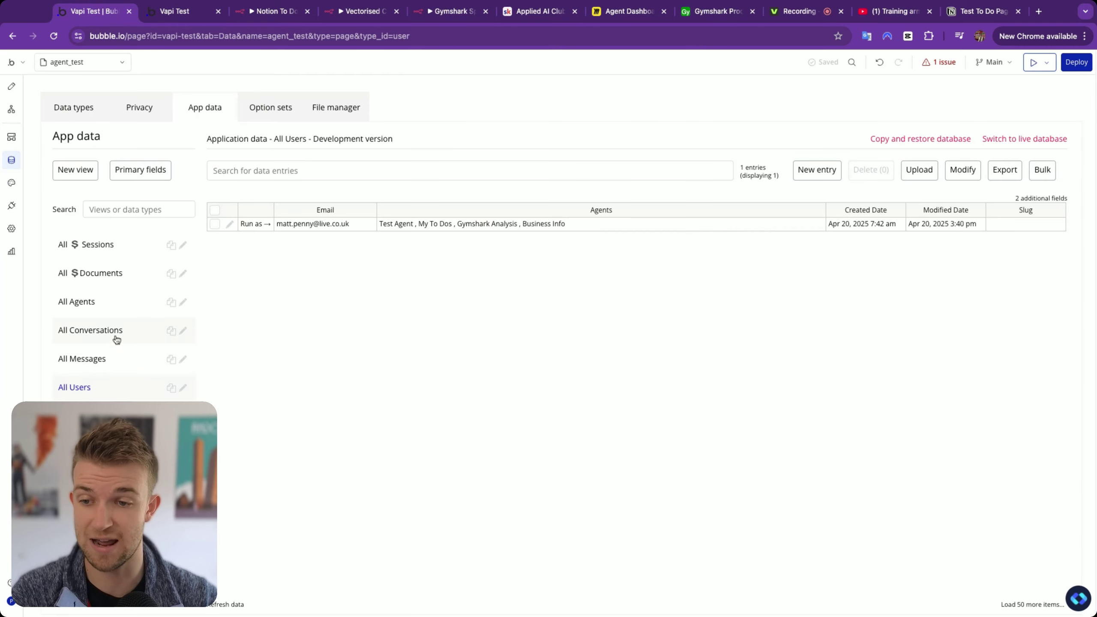
pyautogui.click(109, 308)
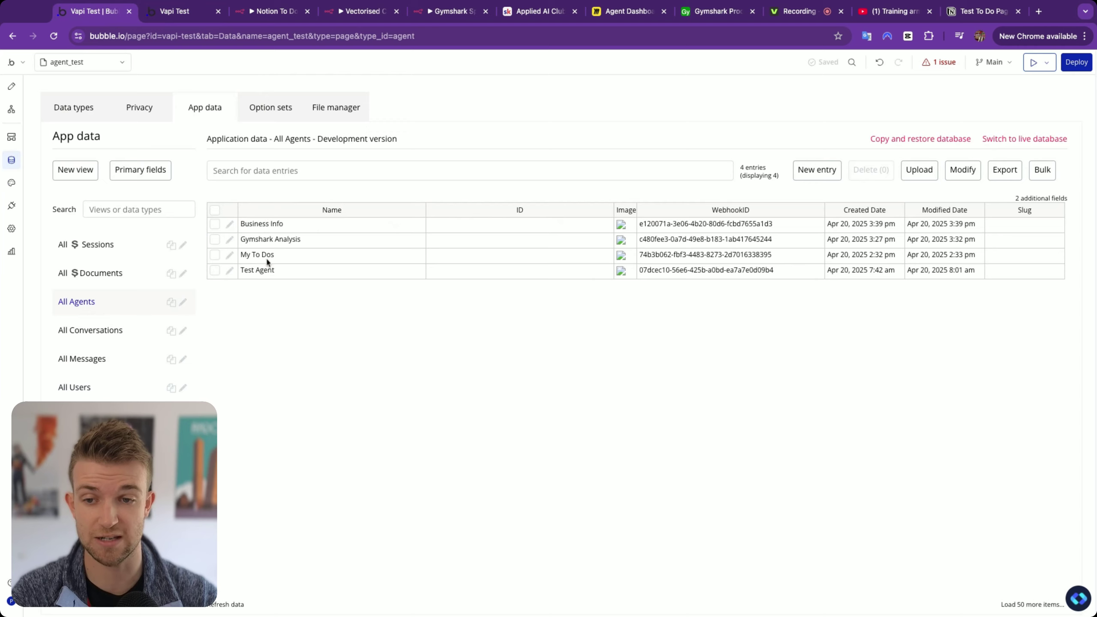
pyautogui.click(184, 11)
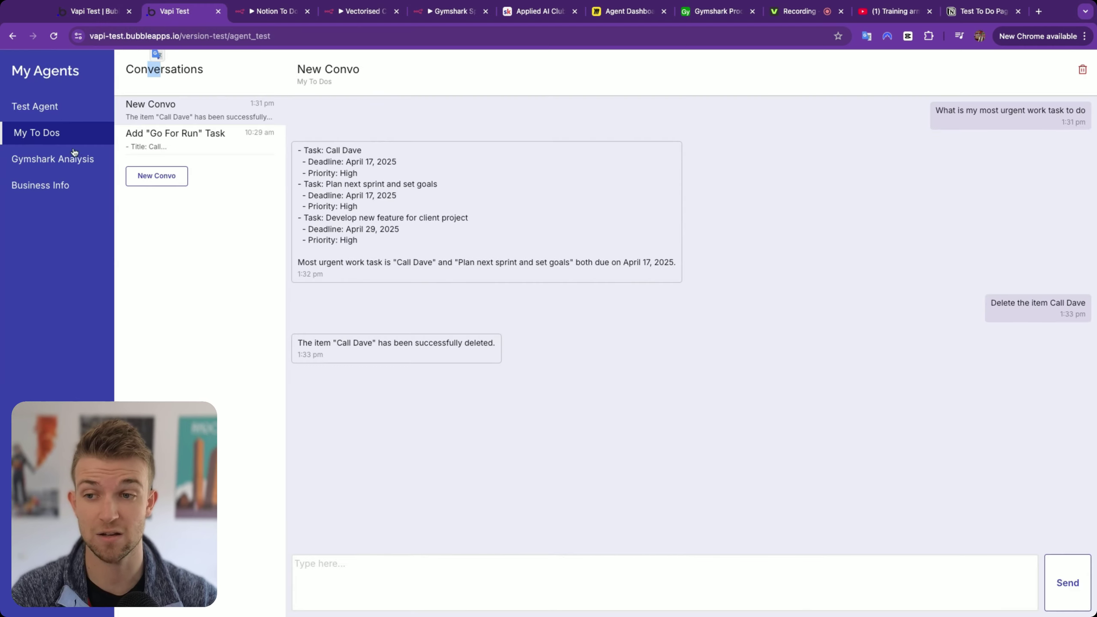
# - Examine the All Conversations entries in Bubble's app data, then look through All Messages and their parent conversations
pyautogui.click(100, 17)
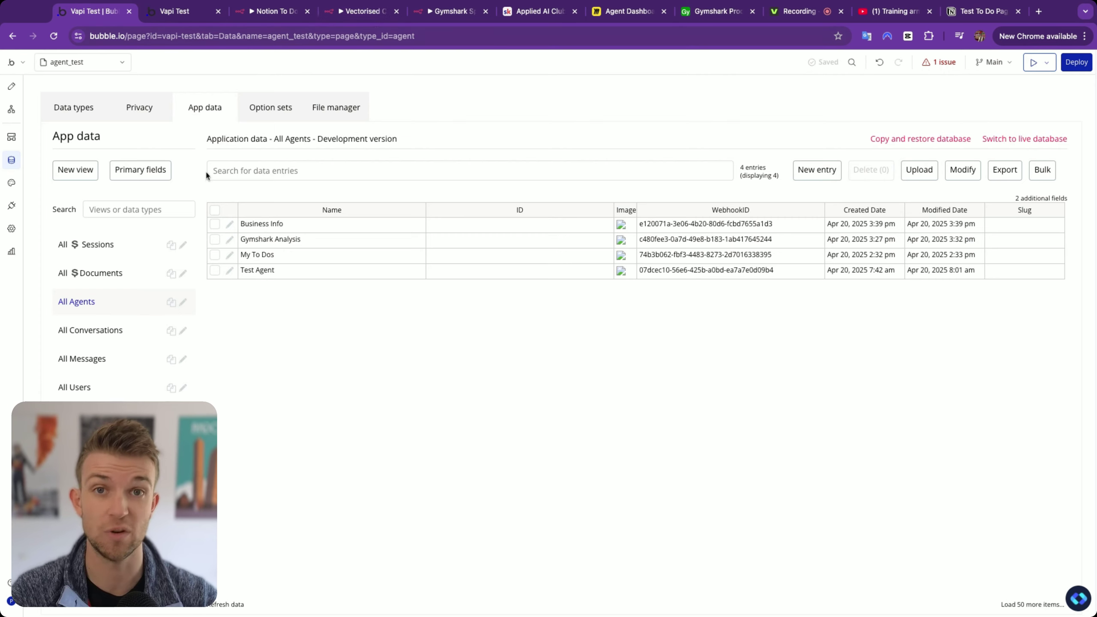
pyautogui.click(115, 336)
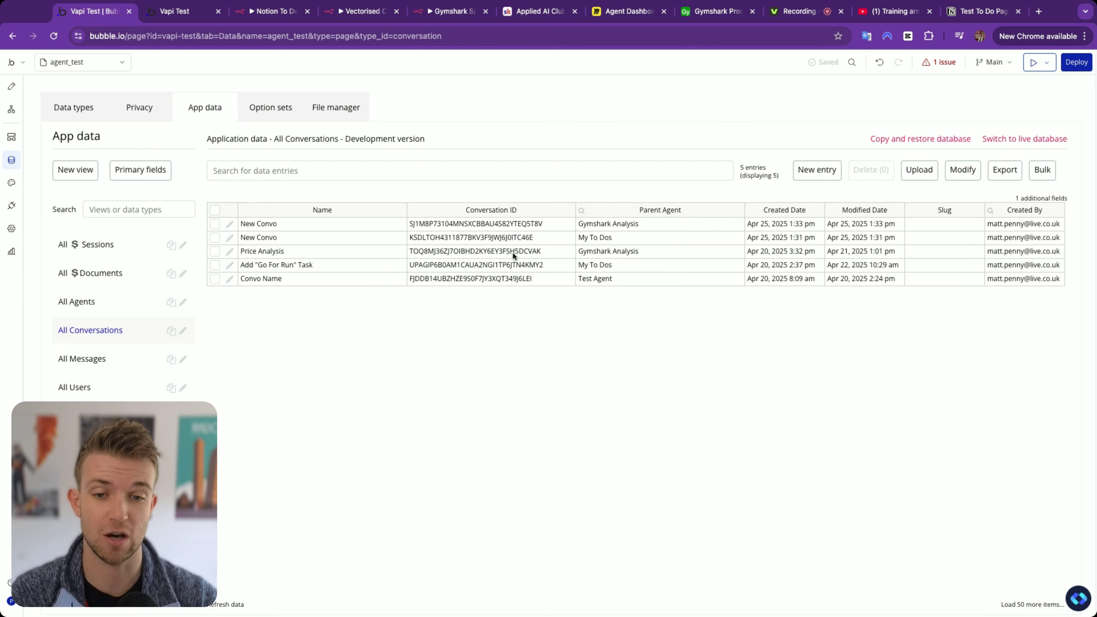
pyautogui.click(60, 360)
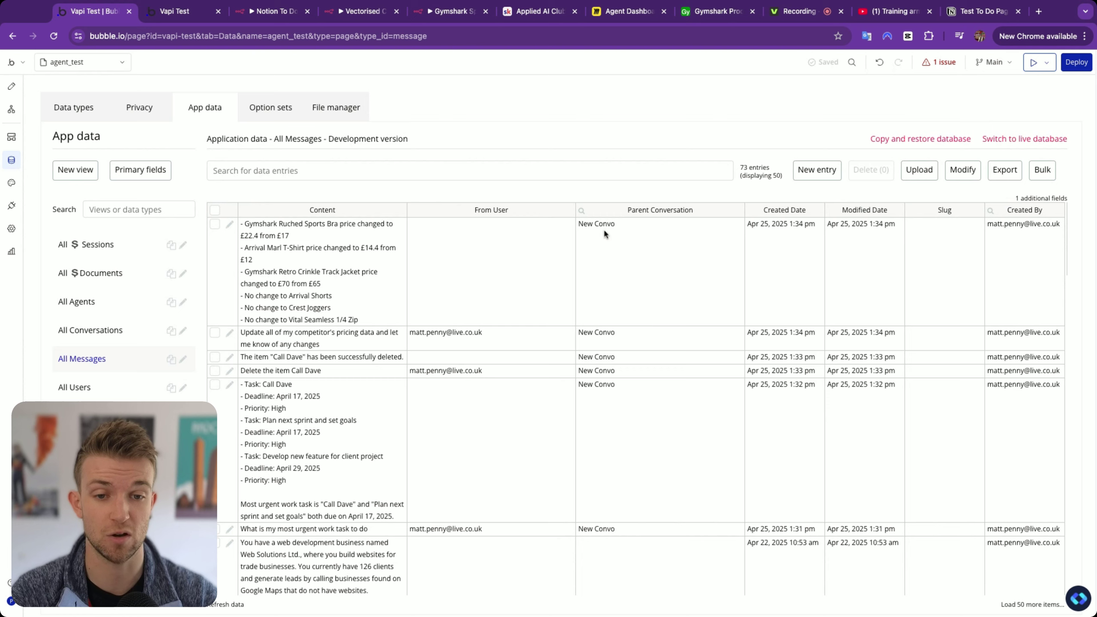
pyautogui.scroll(-3, 340, 379)
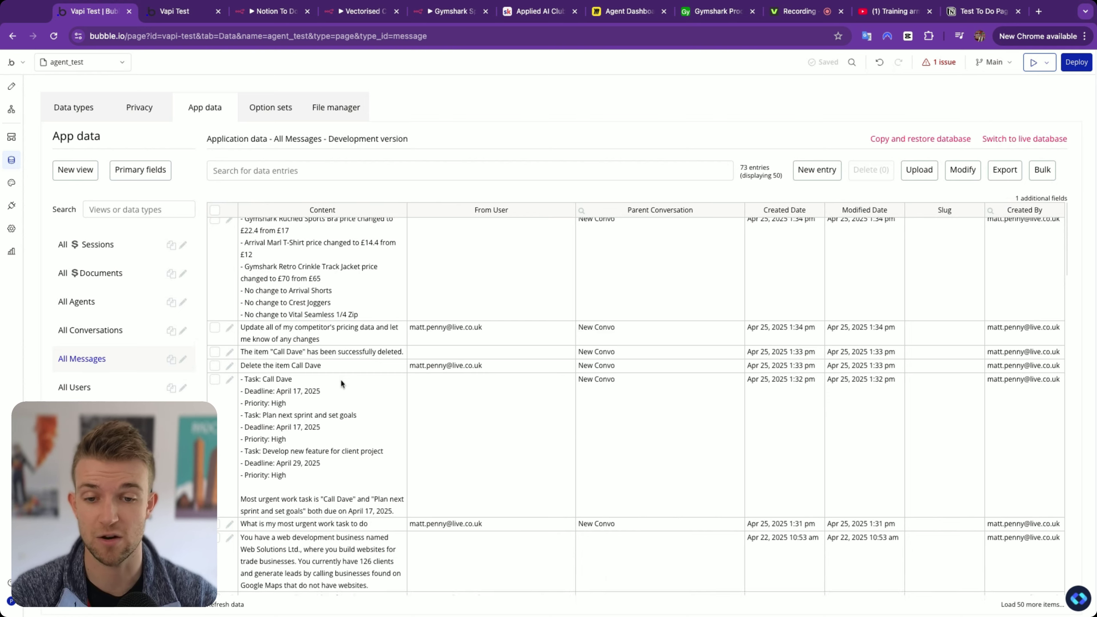
pyautogui.scroll(-5, 345, 403)
pyautogui.scroll(8, 320, 354)
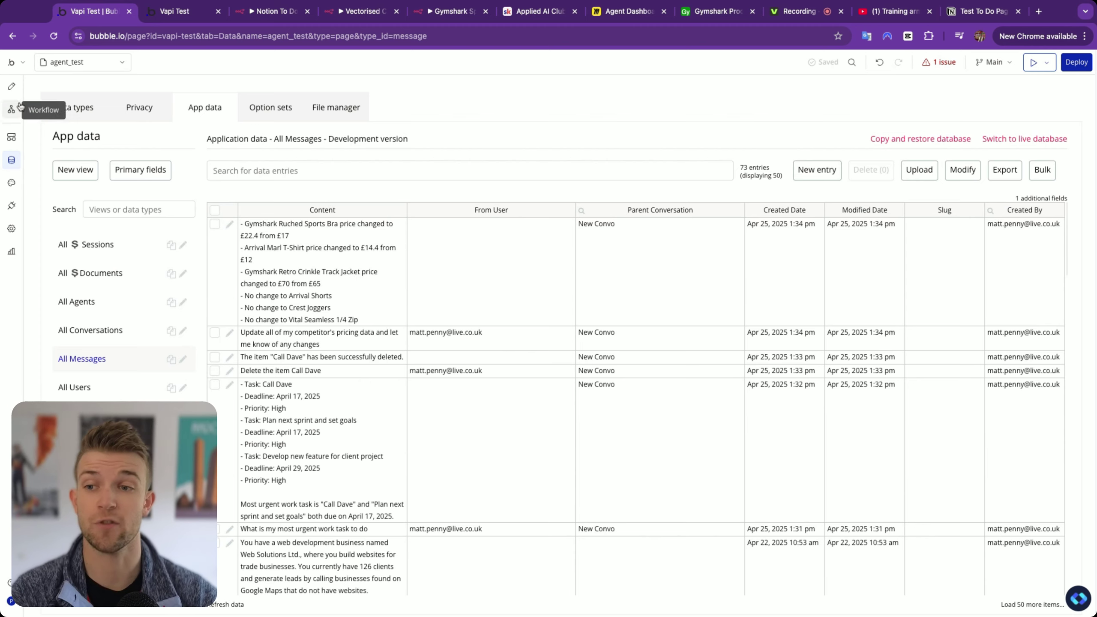
# - Open the agent_test page in Bubble's design editor and inspect its custom states in the element inspector
pyautogui.click(12, 88)
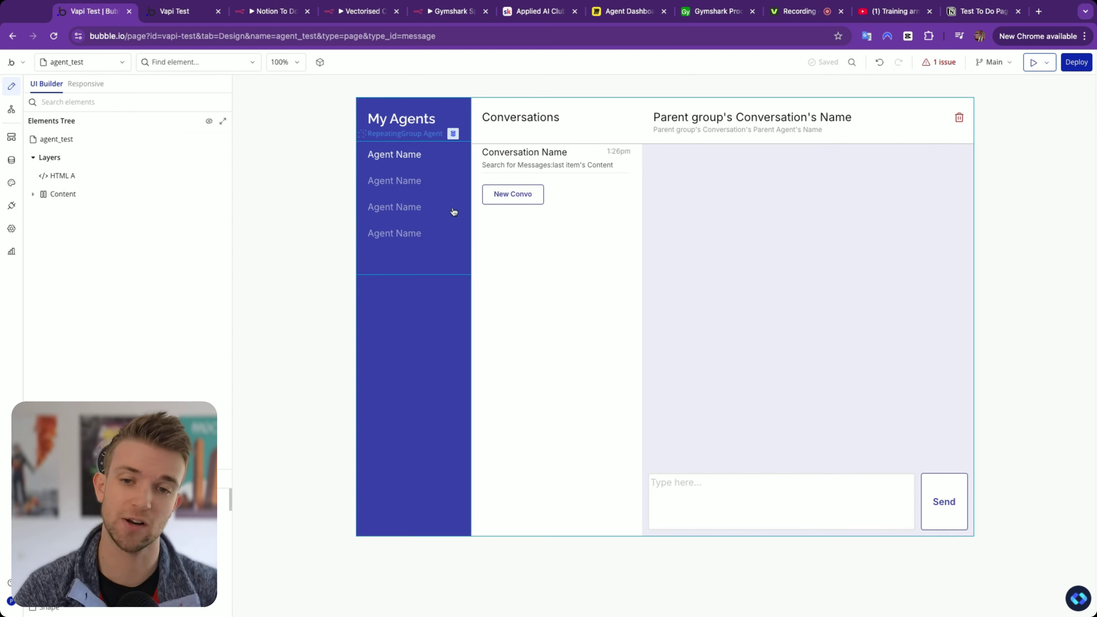
pyautogui.click(107, 135)
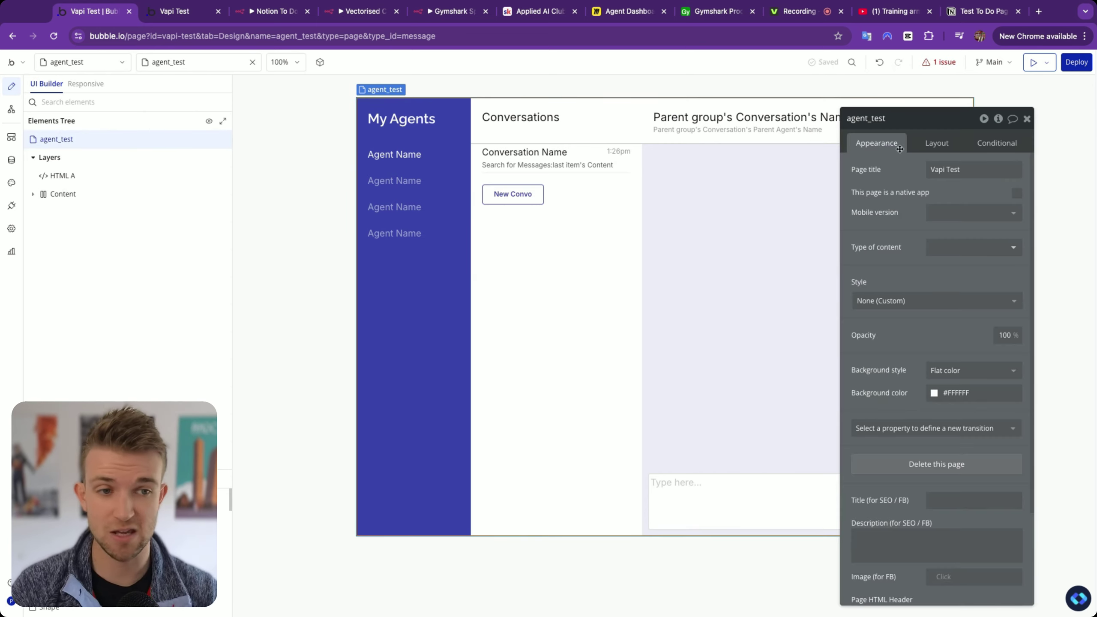
pyautogui.click(998, 119)
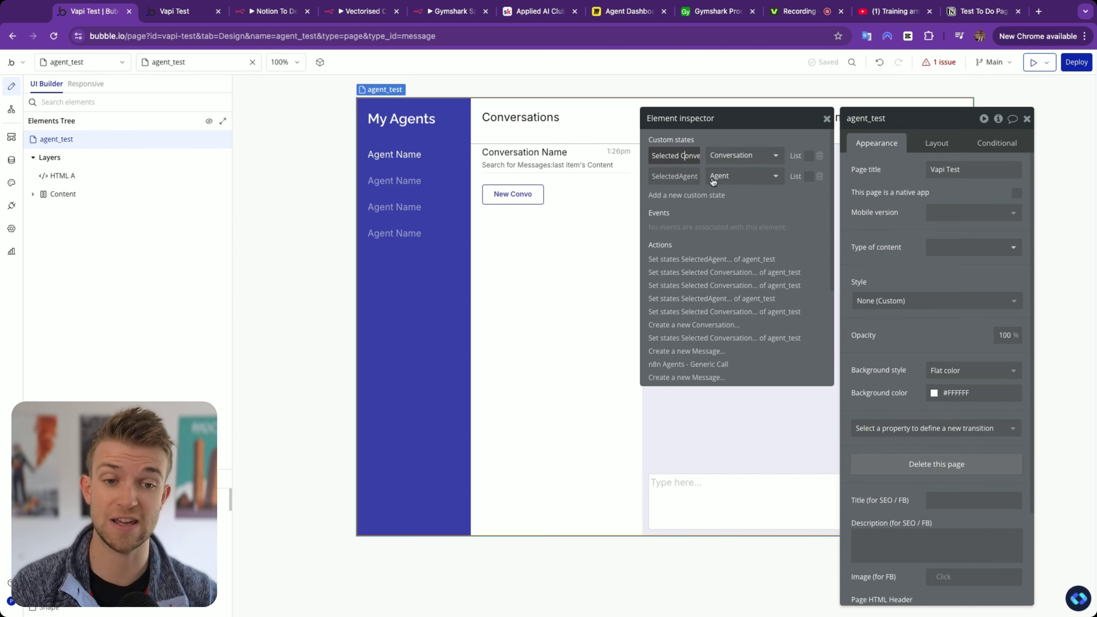
# - Inspect the RepeatingGroup Agent properties, then select the RepeatingGroup Conversation inside the Conversations group to view its content type and data source
pyautogui.click(403, 311)
pyautogui.click(416, 262)
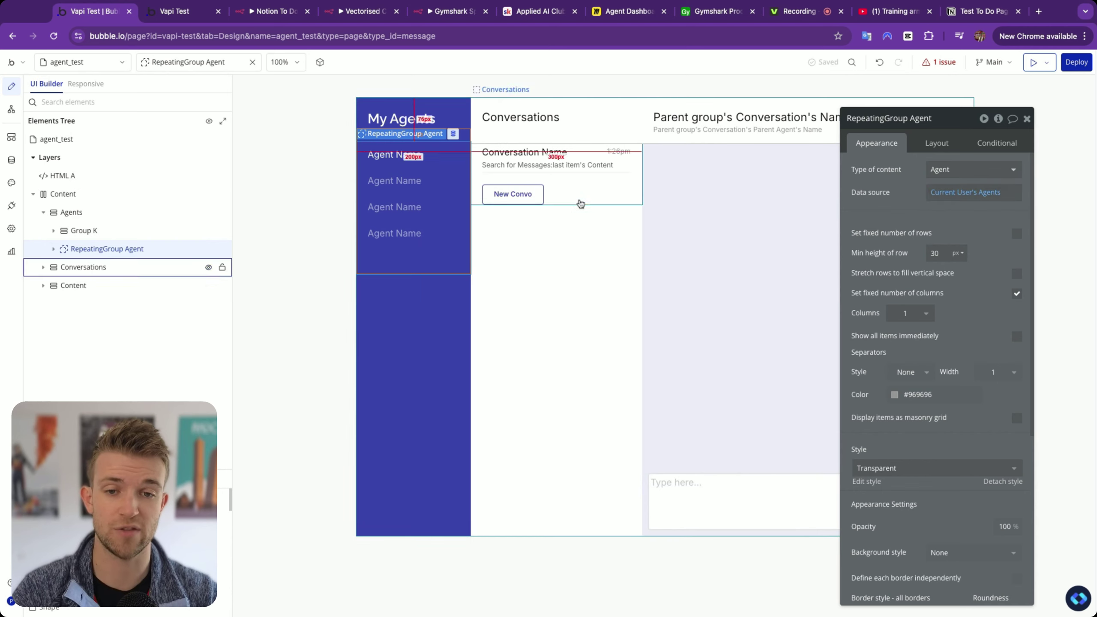
pyautogui.click(577, 204)
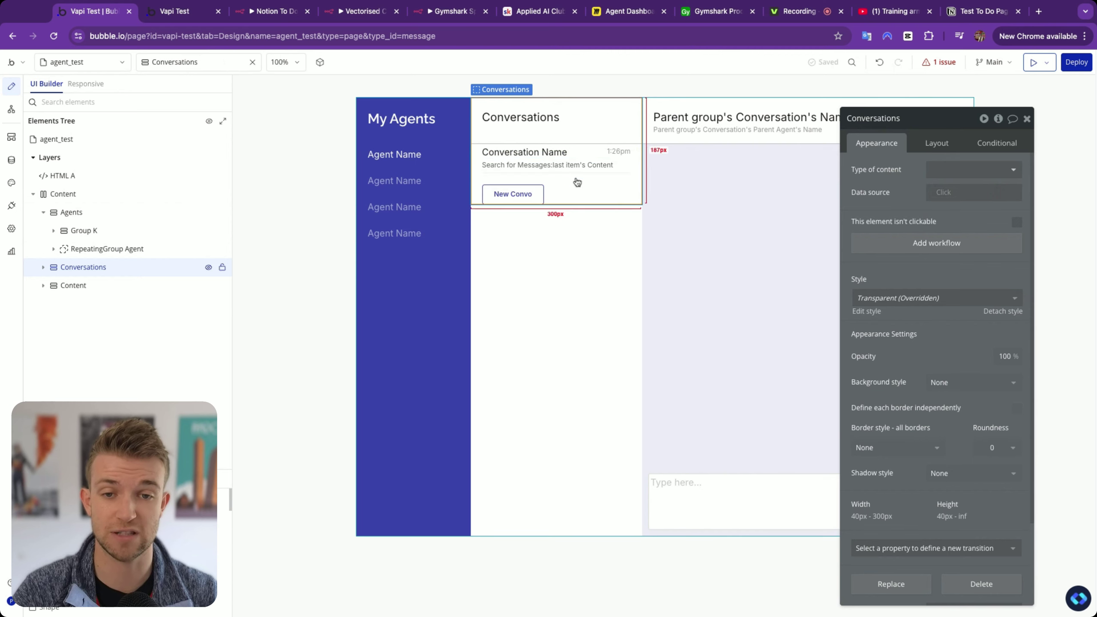
pyautogui.click(629, 153)
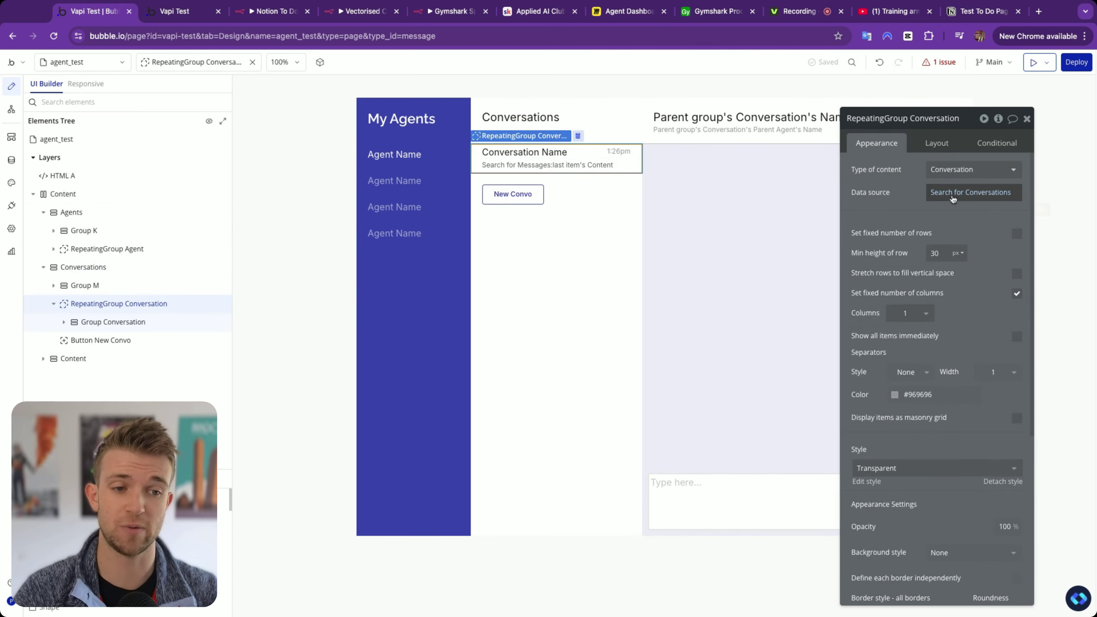
# - Inspect the Search for Conversations data source, then select RepeatingGroup Message and inspect its Search for Messages constraints and sorting
pyautogui.click(953, 197)
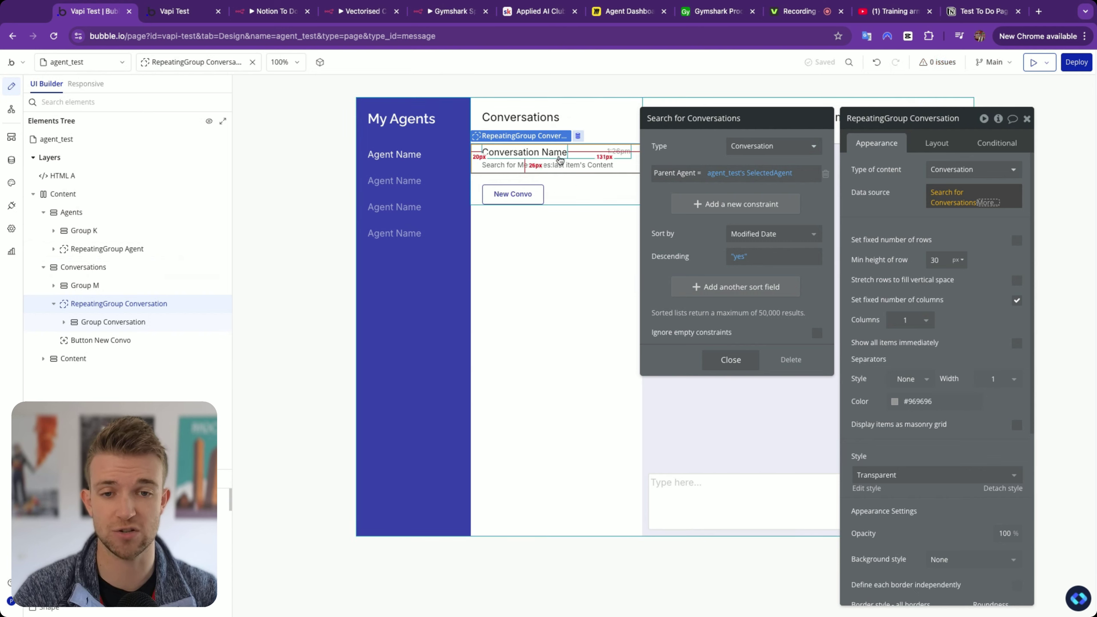
pyautogui.click(711, 213)
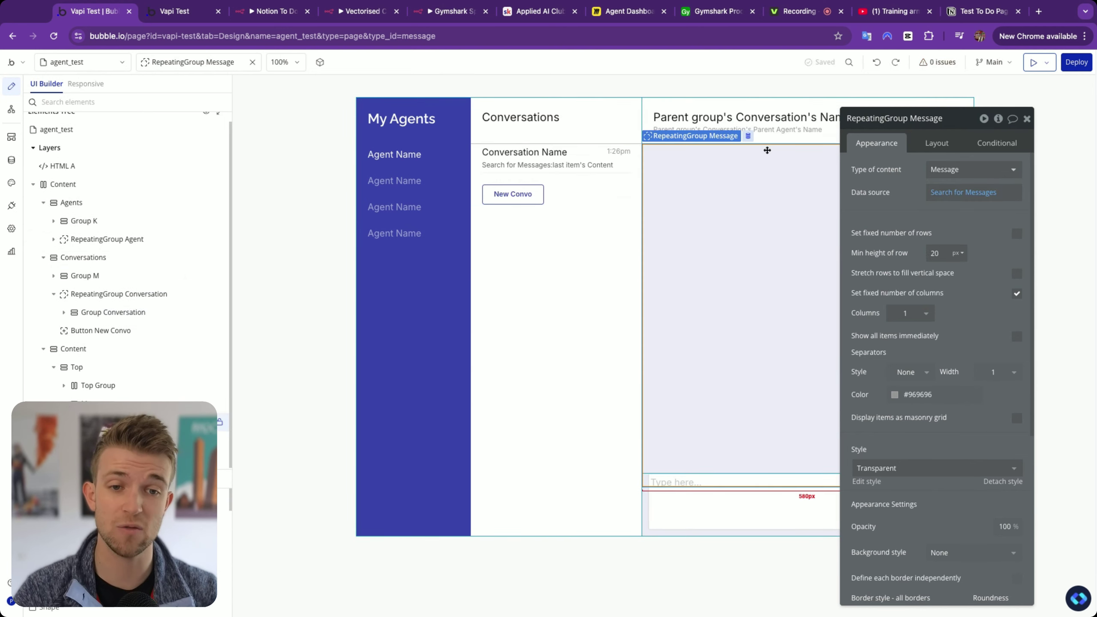
pyautogui.moveTo(864, 123); pyautogui.dragTo(874, 126)
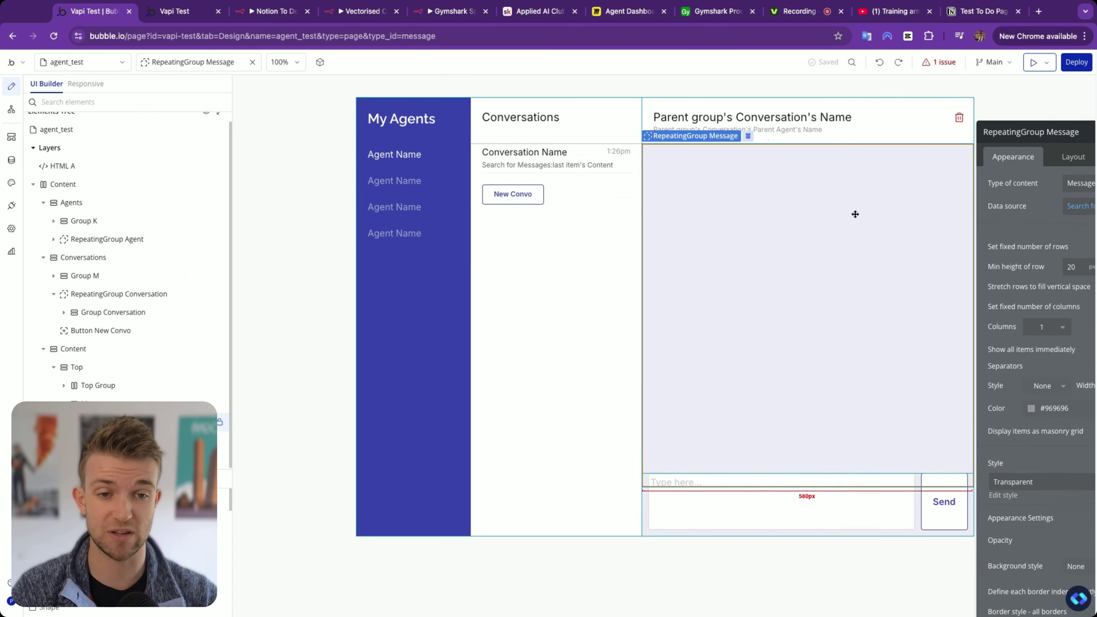
pyautogui.moveTo(1042, 138); pyautogui.dragTo(879, 136)
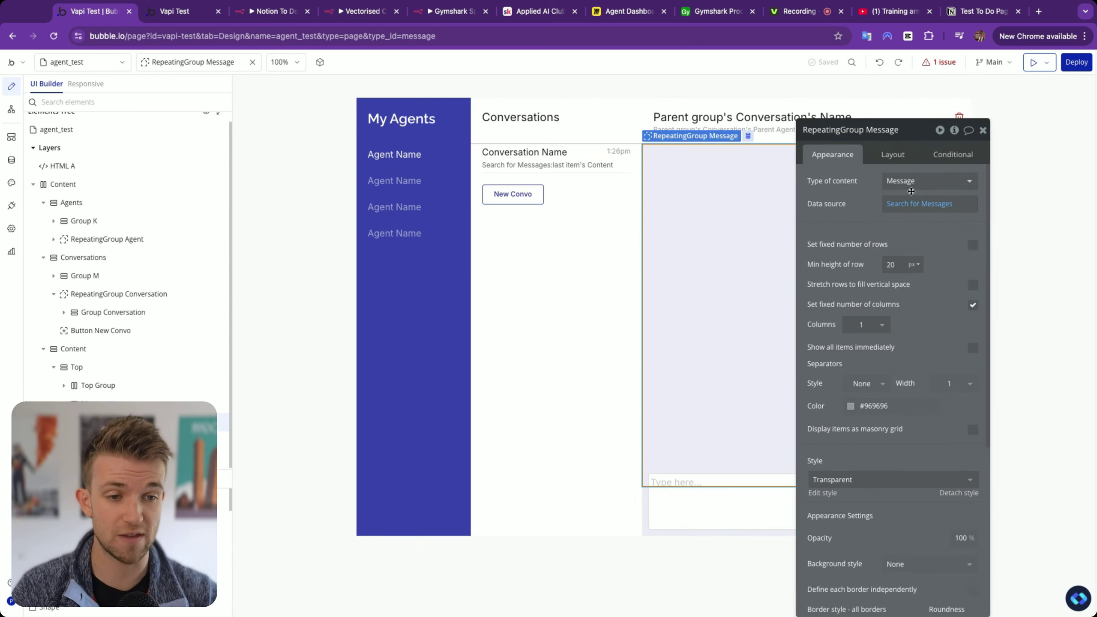
pyautogui.click(905, 204)
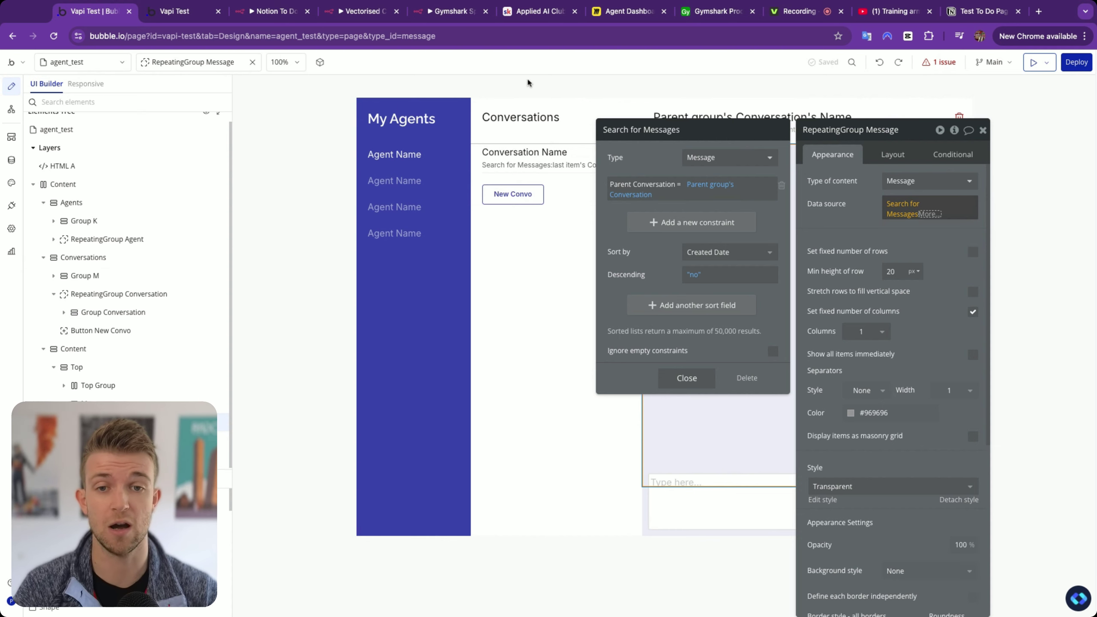
# - Switch to the Applied AI Club community on Skool, look through its posts, and return to the Bubble editor
pyautogui.click(538, 12)
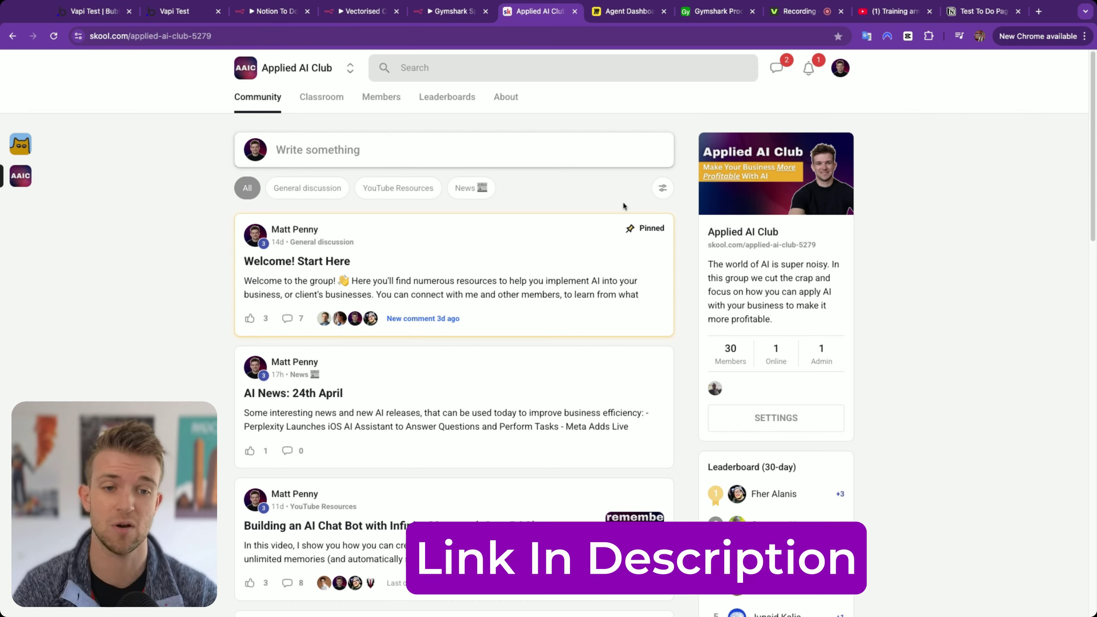
pyautogui.scroll(-1, 612, 201)
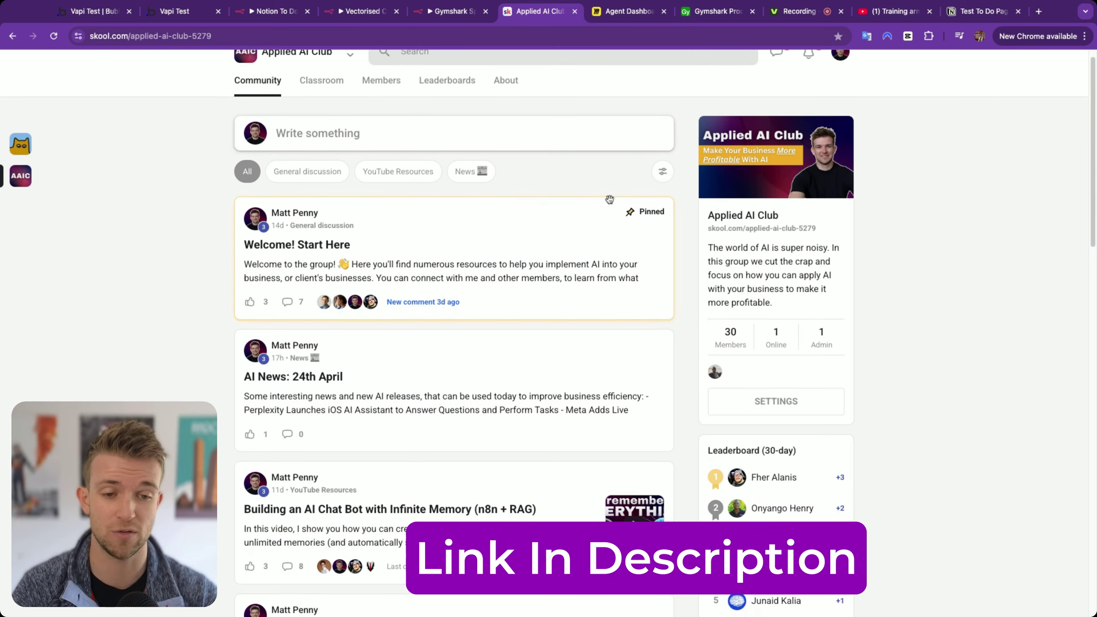
pyautogui.scroll(-3, 571, 290)
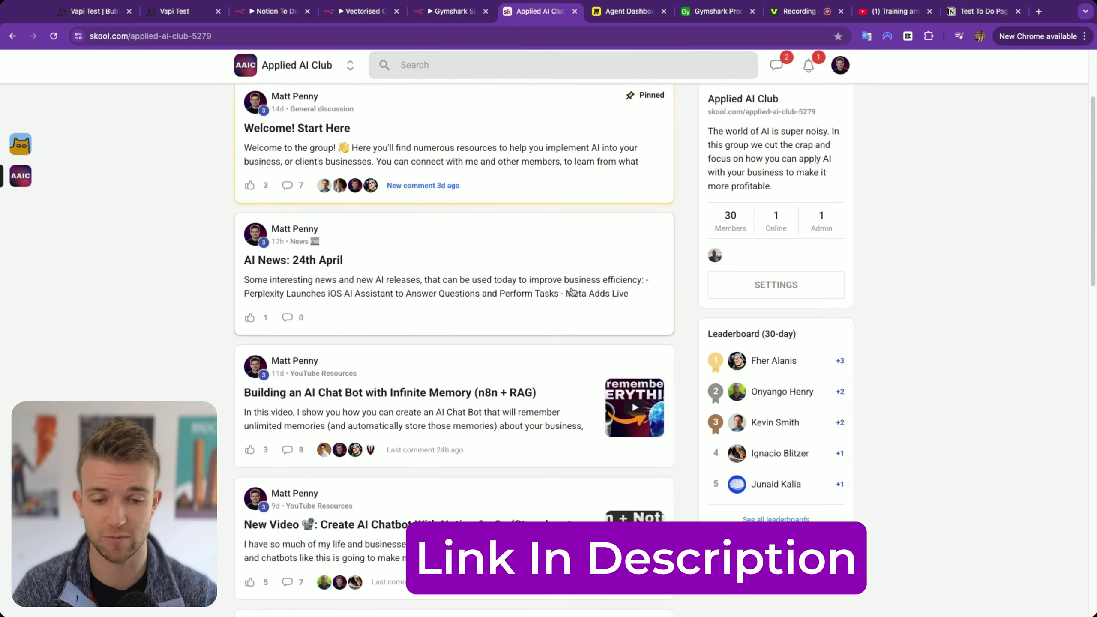
pyautogui.scroll(4, 346, 238)
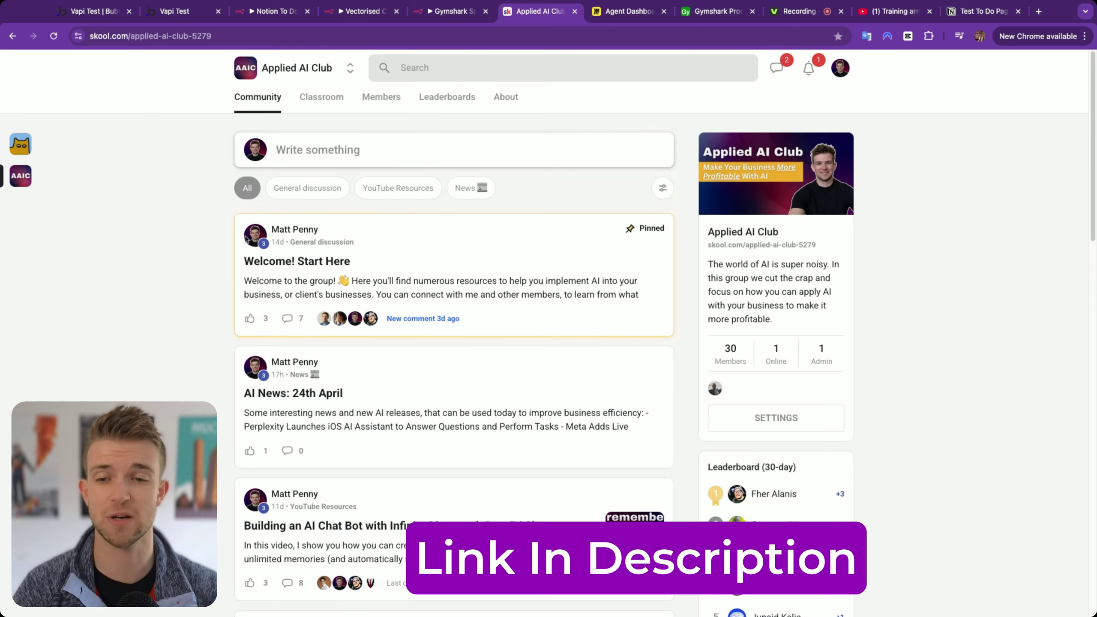
pyautogui.click(100, 13)
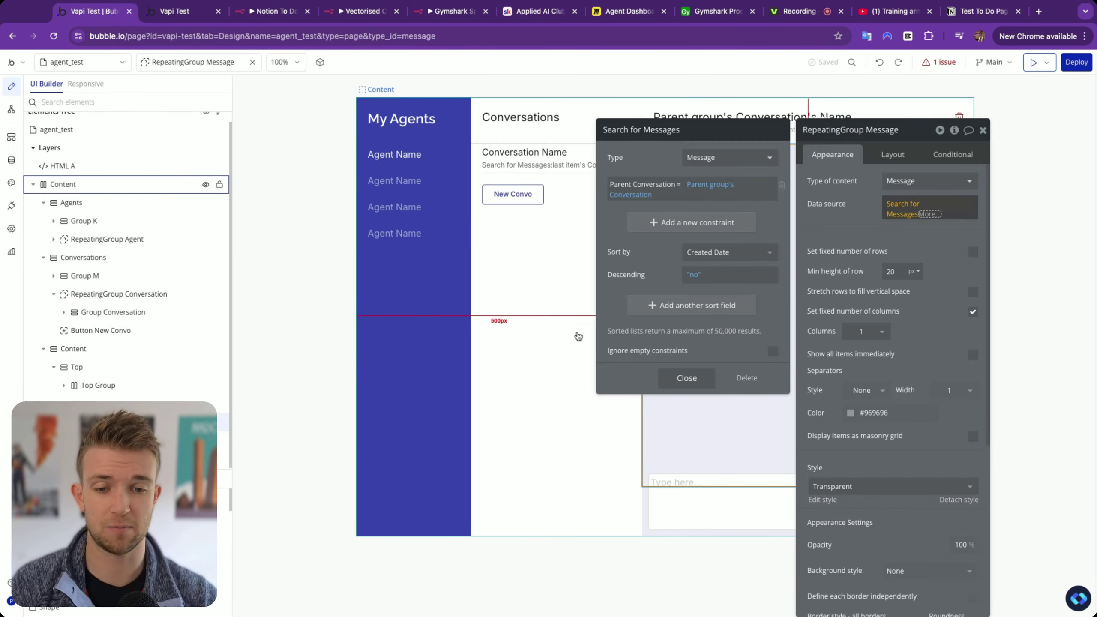
# - Open the New Convo button's workflow and inspect the fields of its Create a new Conversation action
pyautogui.click(571, 352)
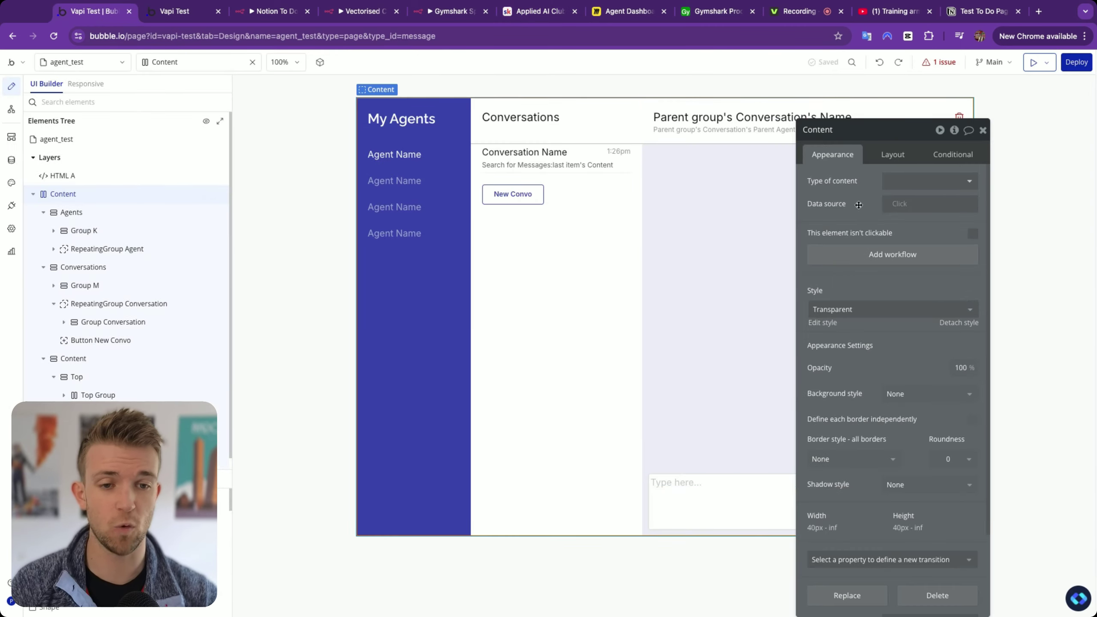
pyautogui.click(982, 135)
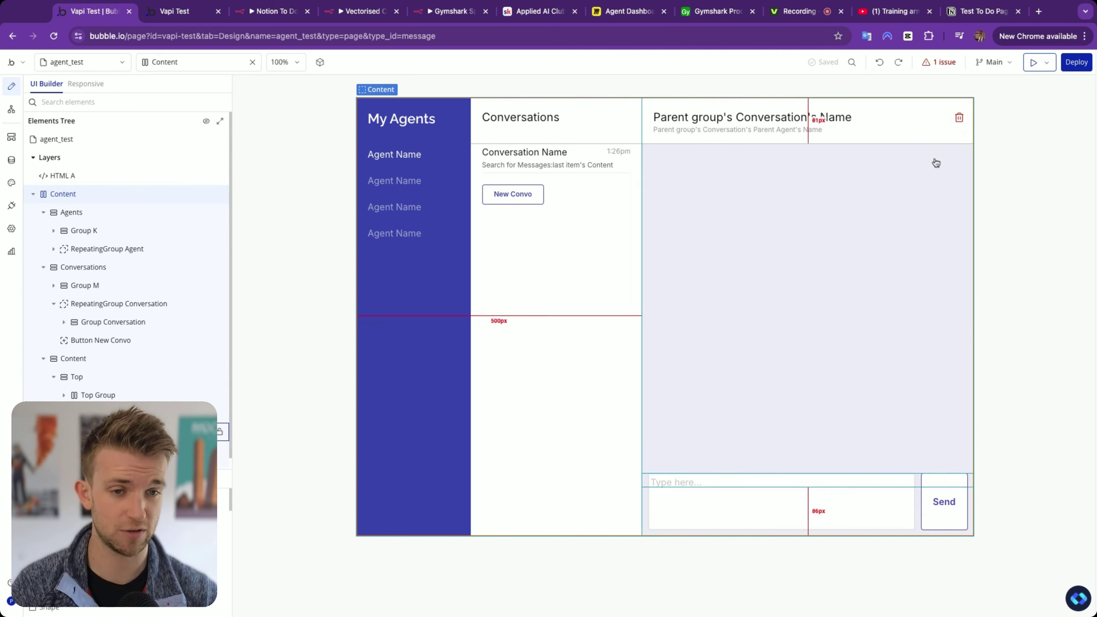
pyautogui.click(522, 197)
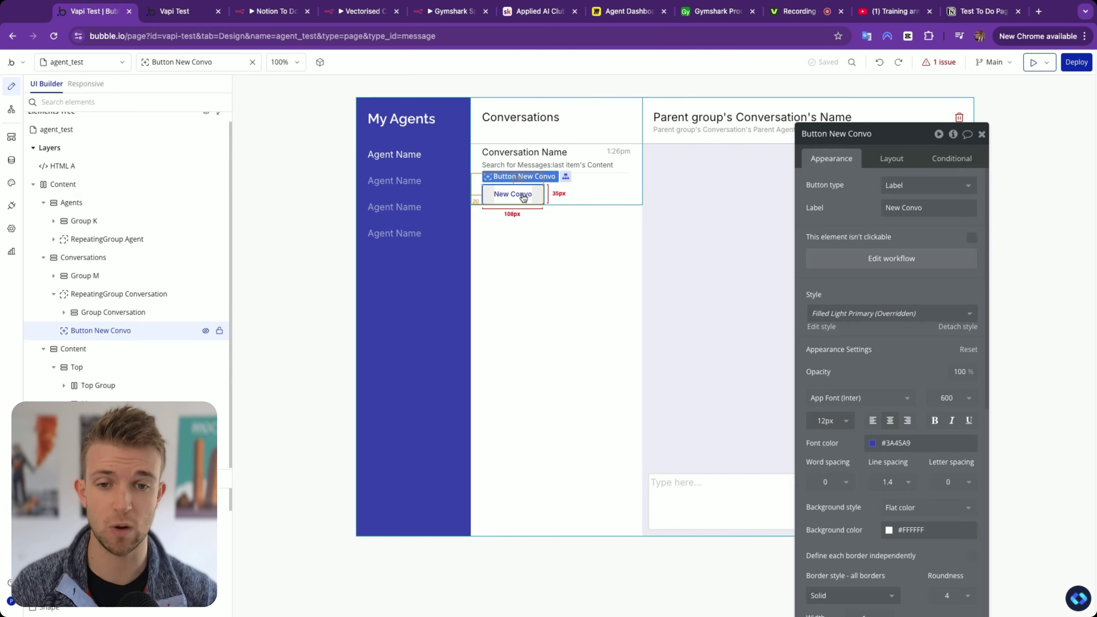
pyautogui.click(887, 263)
pyautogui.click(687, 185)
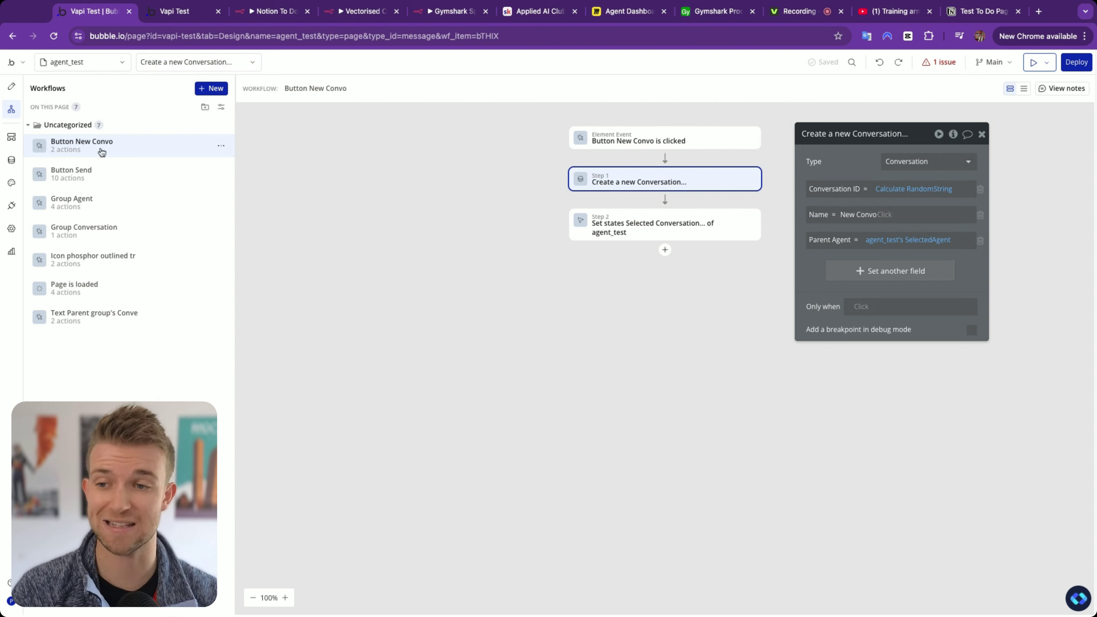
# - Examine the chatId placeholder in the API Connector's Generic Call body, then inspect the random string settings behind the new conversation's Conversation ID
pyautogui.click(11, 206)
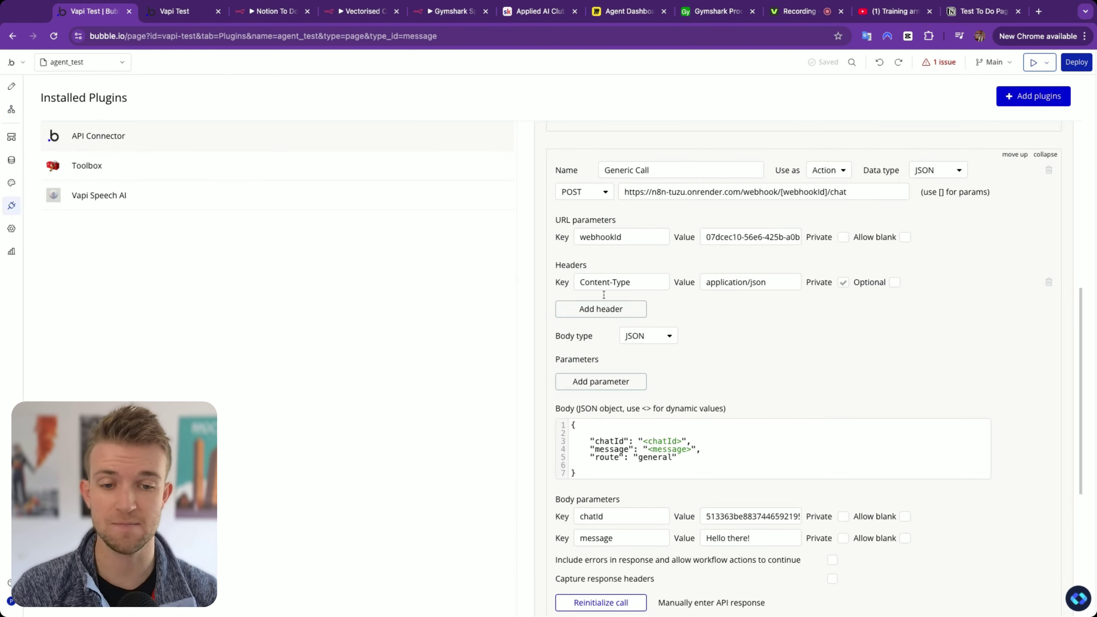
pyautogui.doubleClick(644, 442)
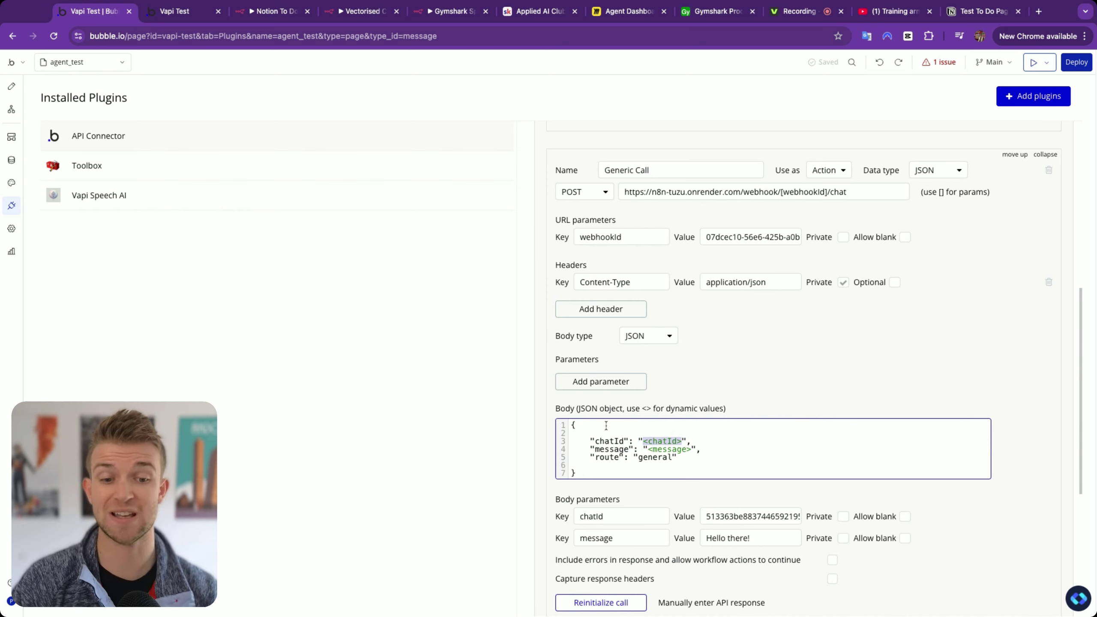
pyautogui.moveTo(639, 437)
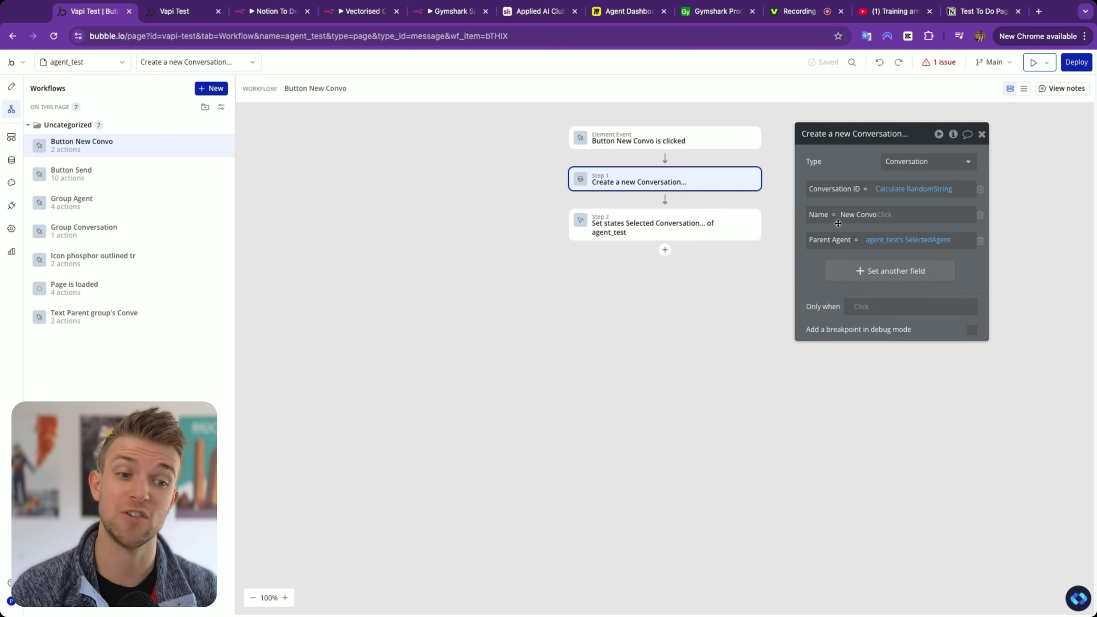
pyautogui.click(890, 190)
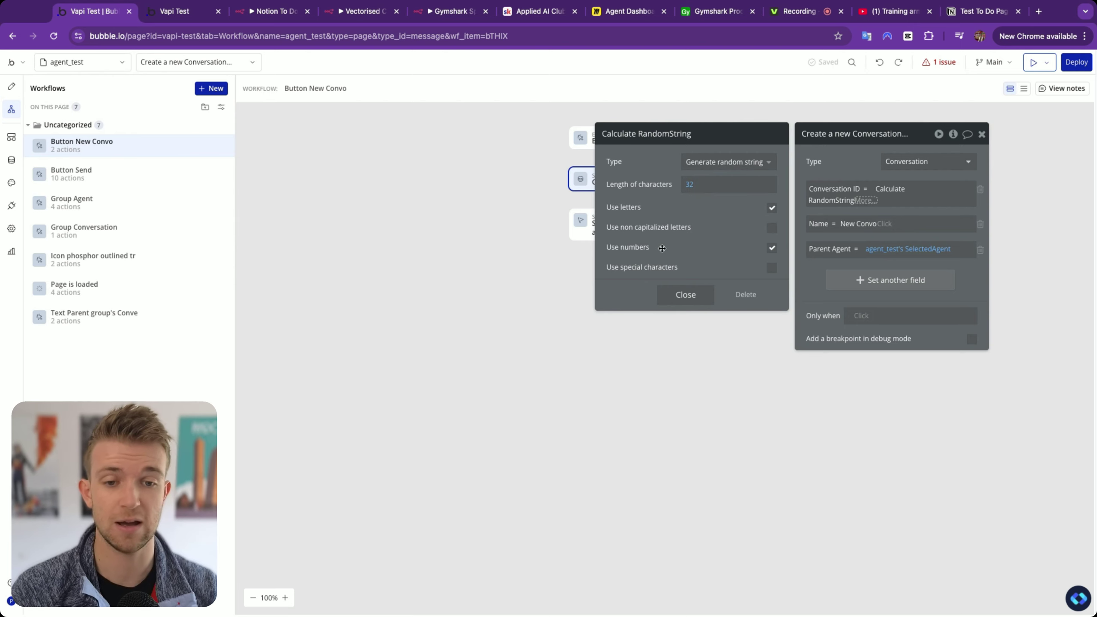
pyautogui.click(685, 294)
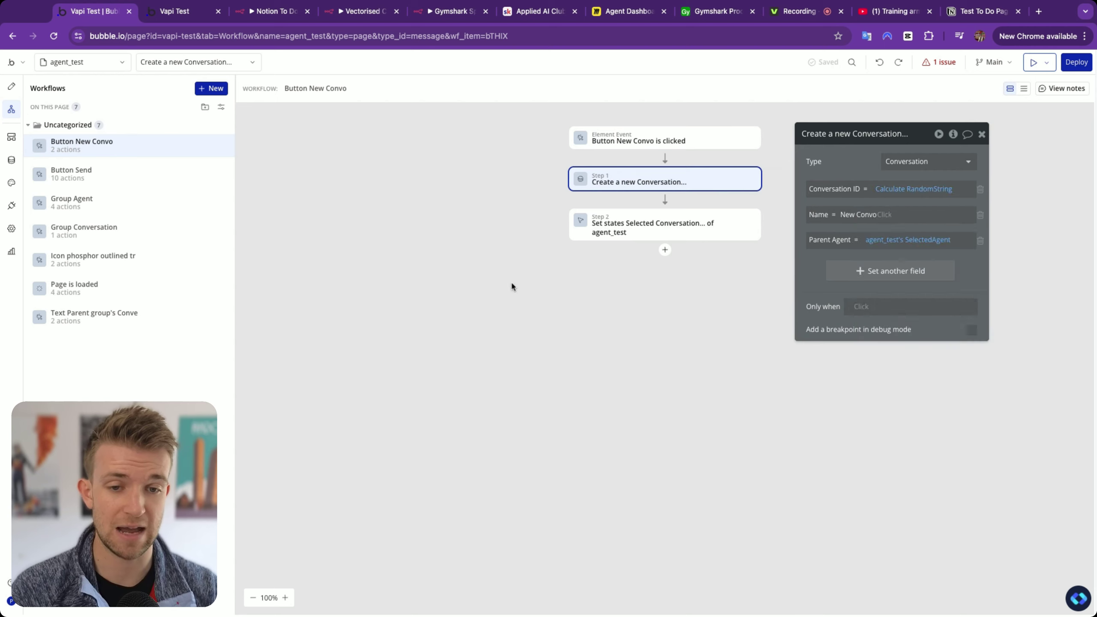
# - Open the Send button's workflow and inspect its first Create a new Message action and the n8n Agents - Generic Call action
pyautogui.click(12, 86)
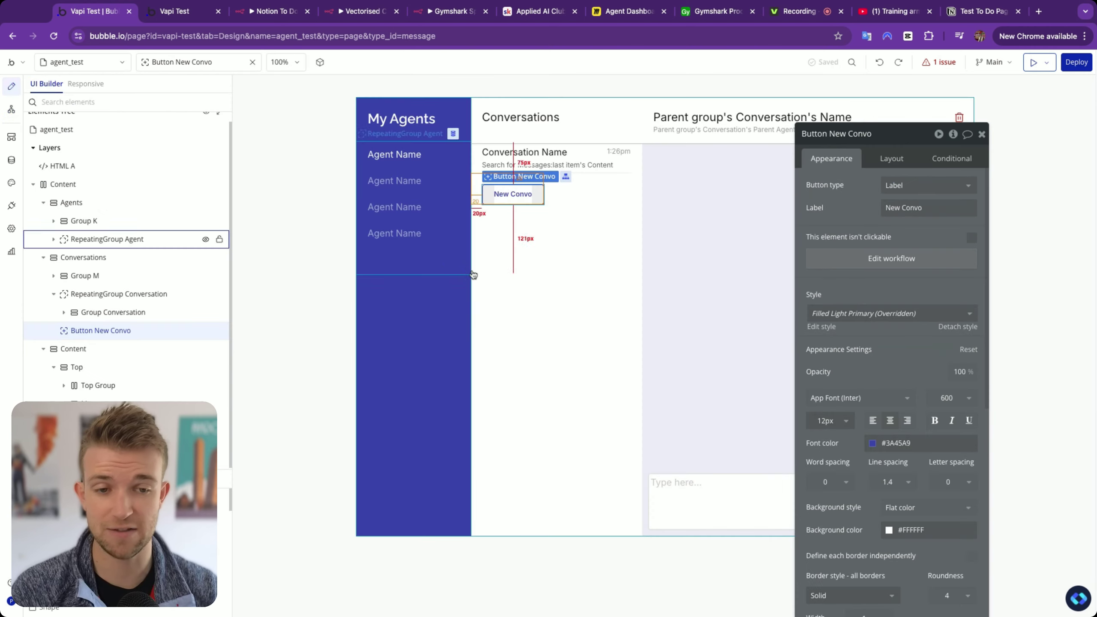
pyautogui.click(983, 135)
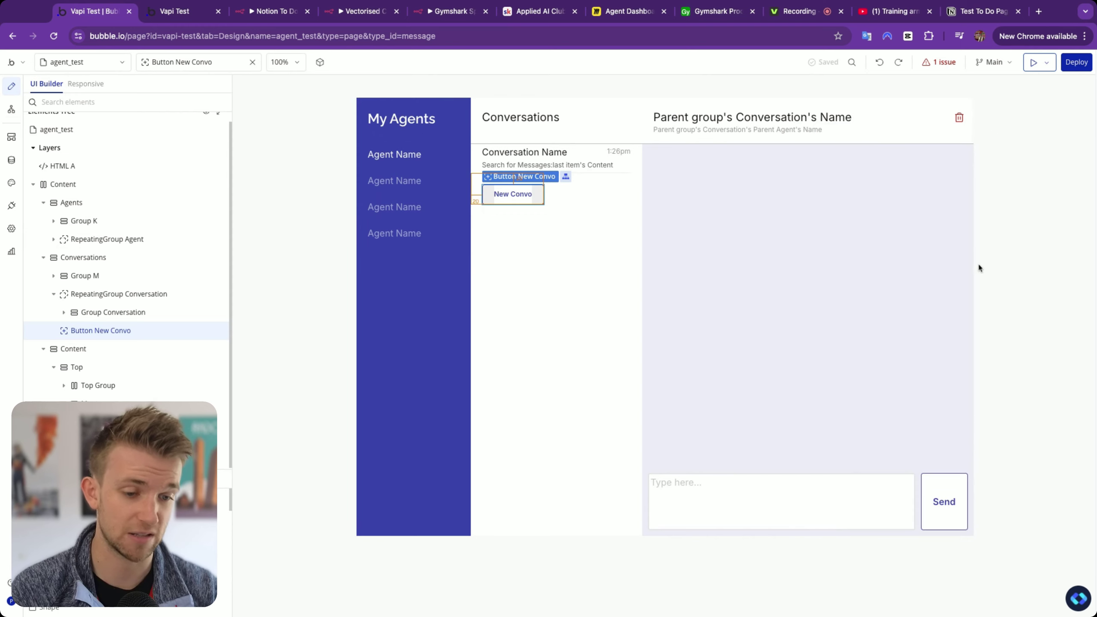
pyautogui.doubleClick(947, 501)
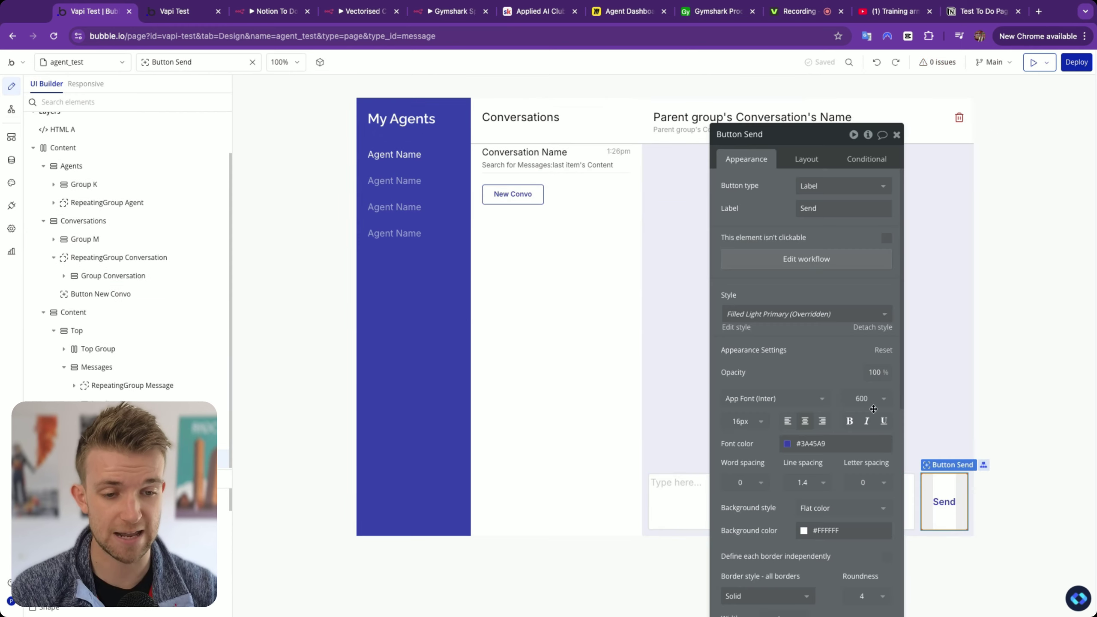
pyautogui.click(814, 262)
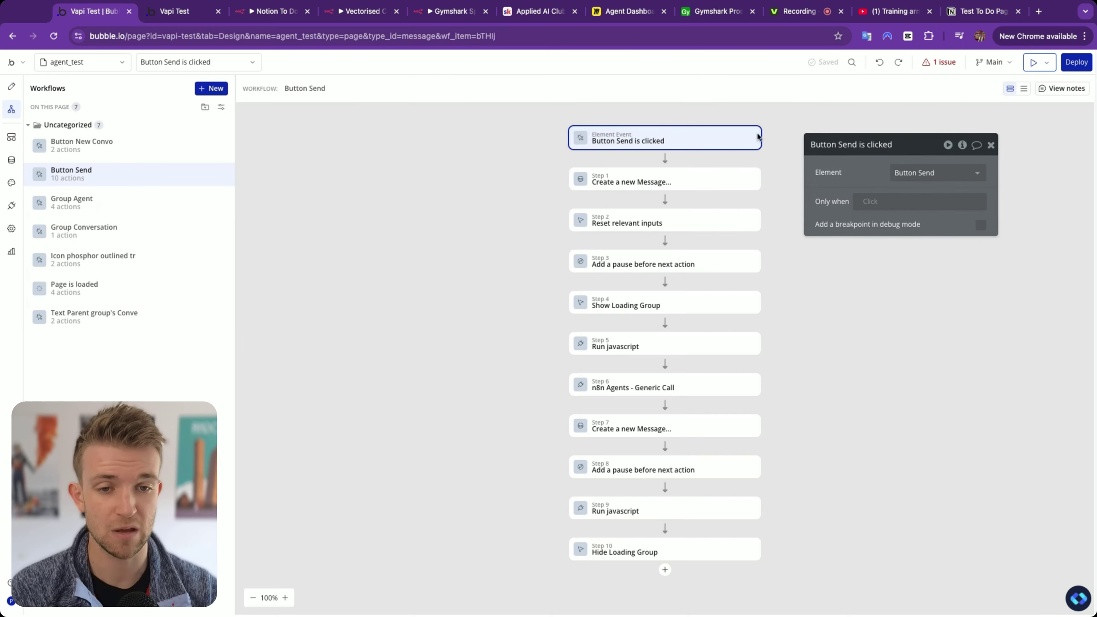
pyautogui.click(621, 184)
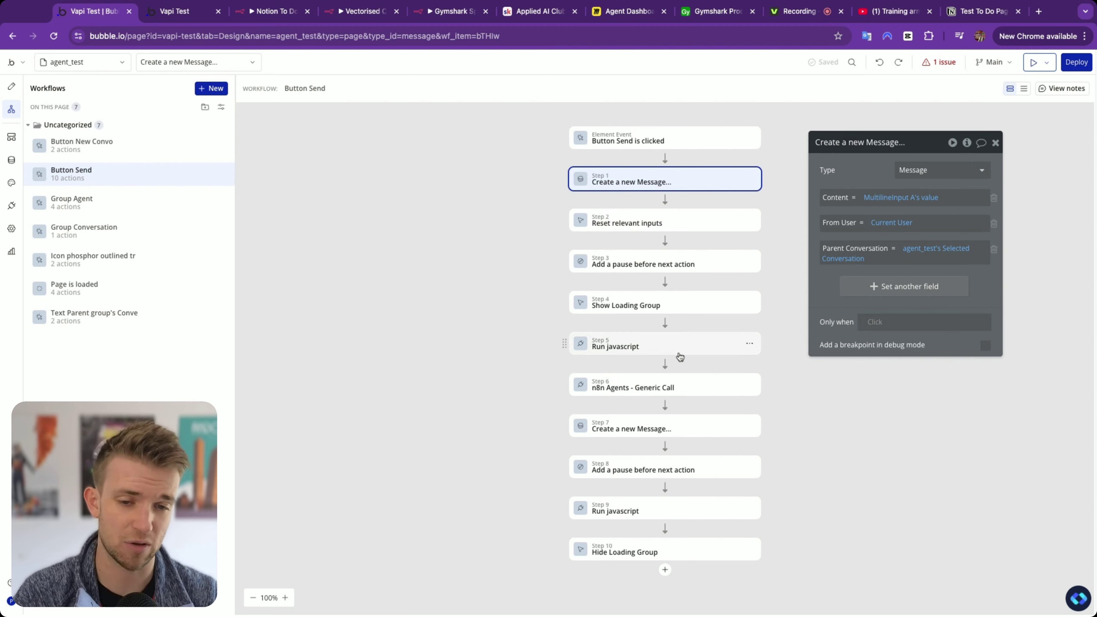
pyautogui.click(701, 393)
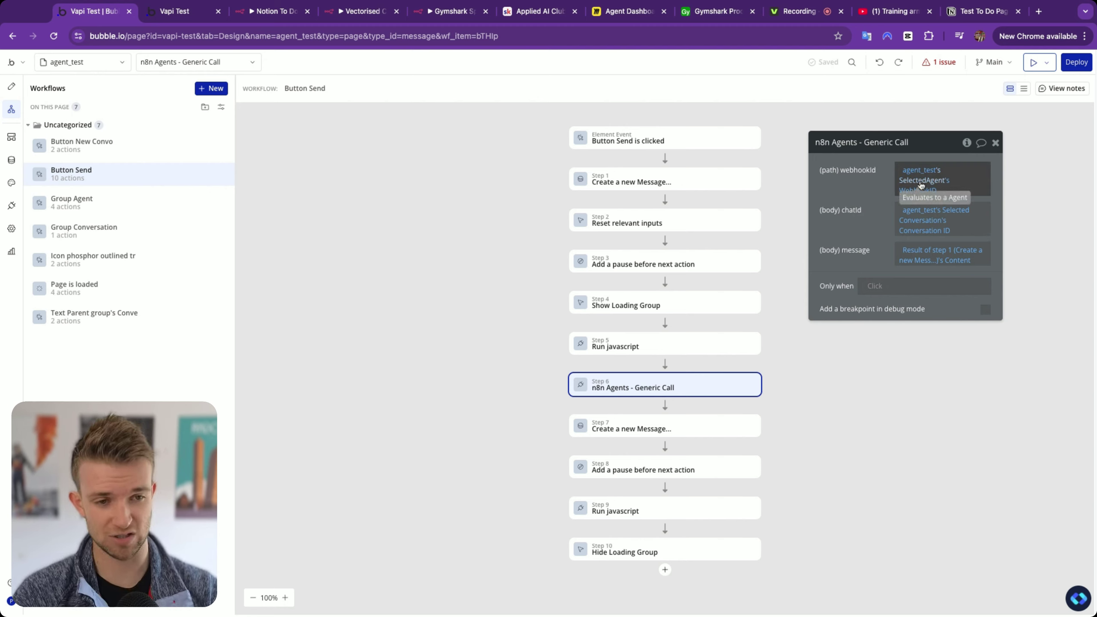
# - Compare the Generic Call's webhookId and chatId mappings with the selected agent and conversations in the running chat app
pyautogui.click(174, 11)
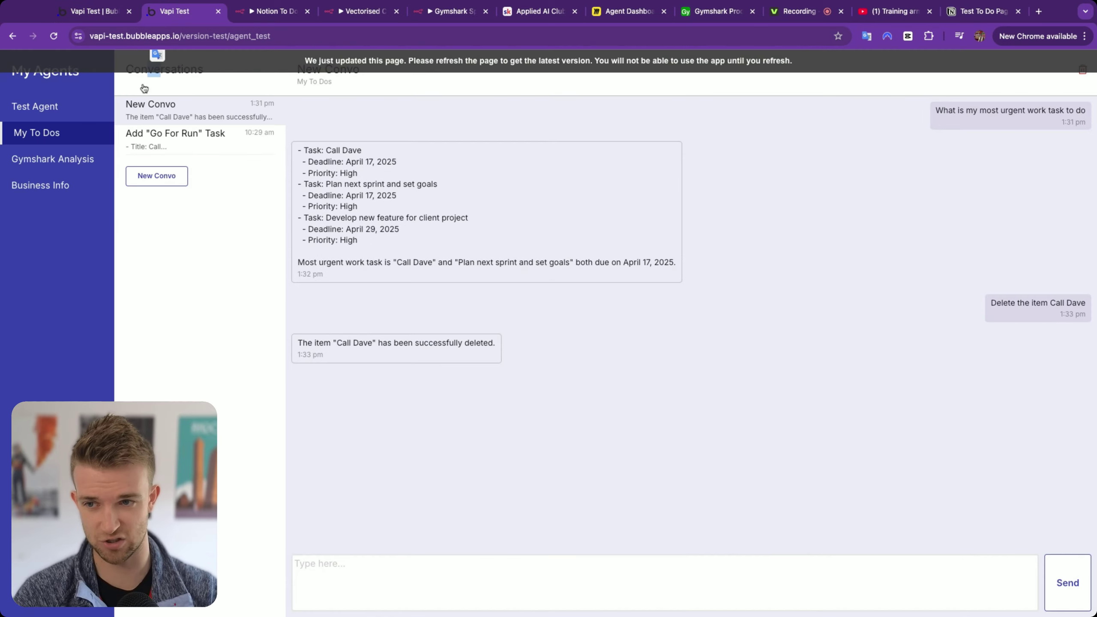
pyautogui.click(87, 10)
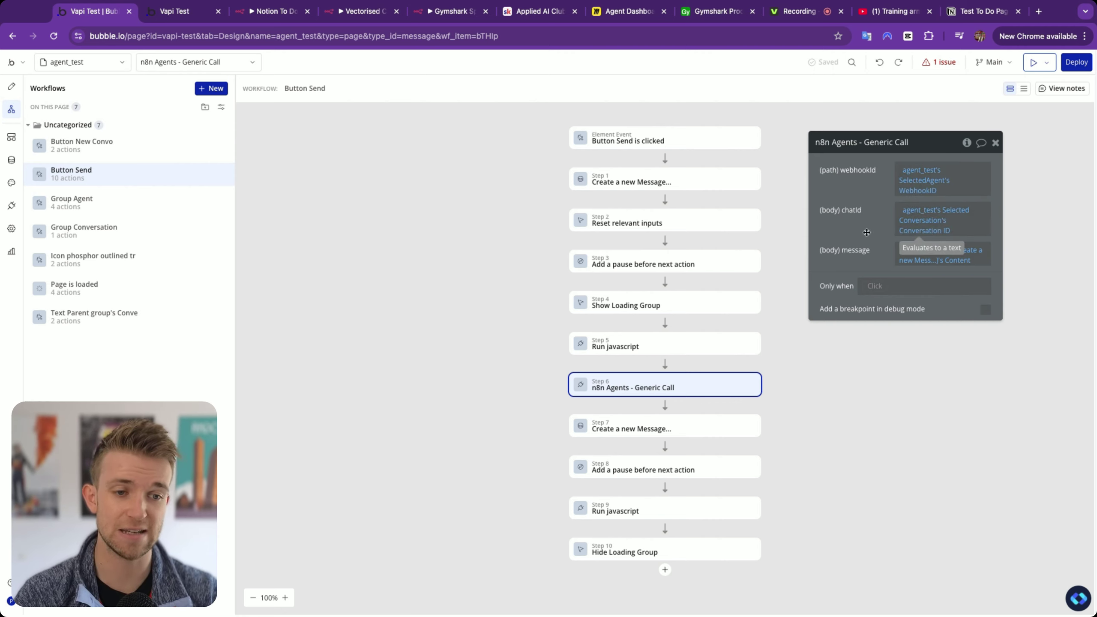
pyautogui.click(174, 12)
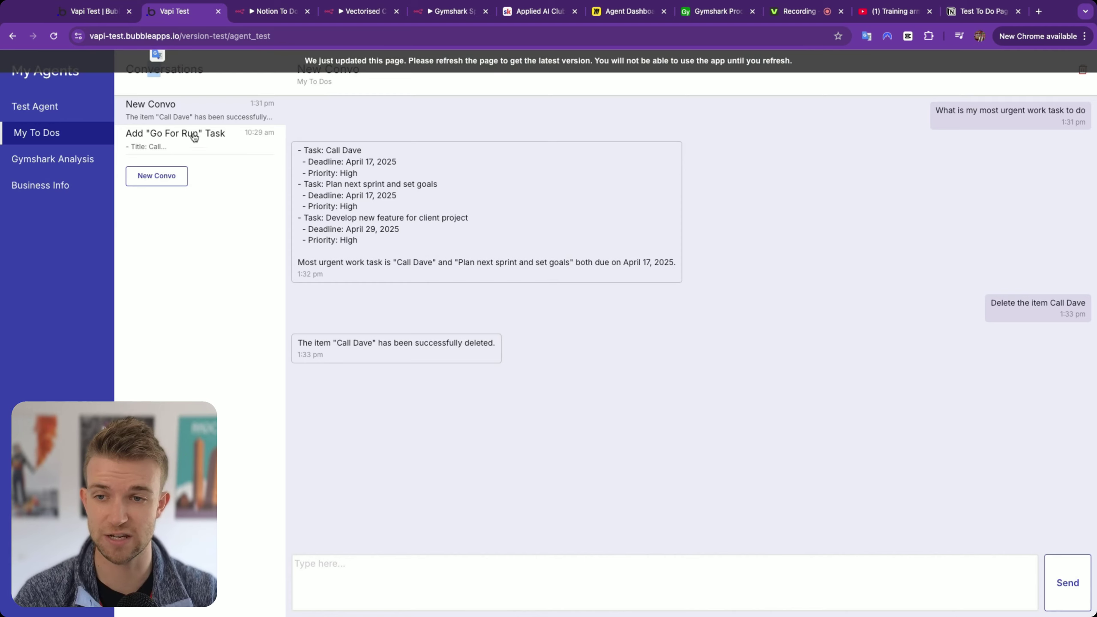
pyautogui.click(95, 11)
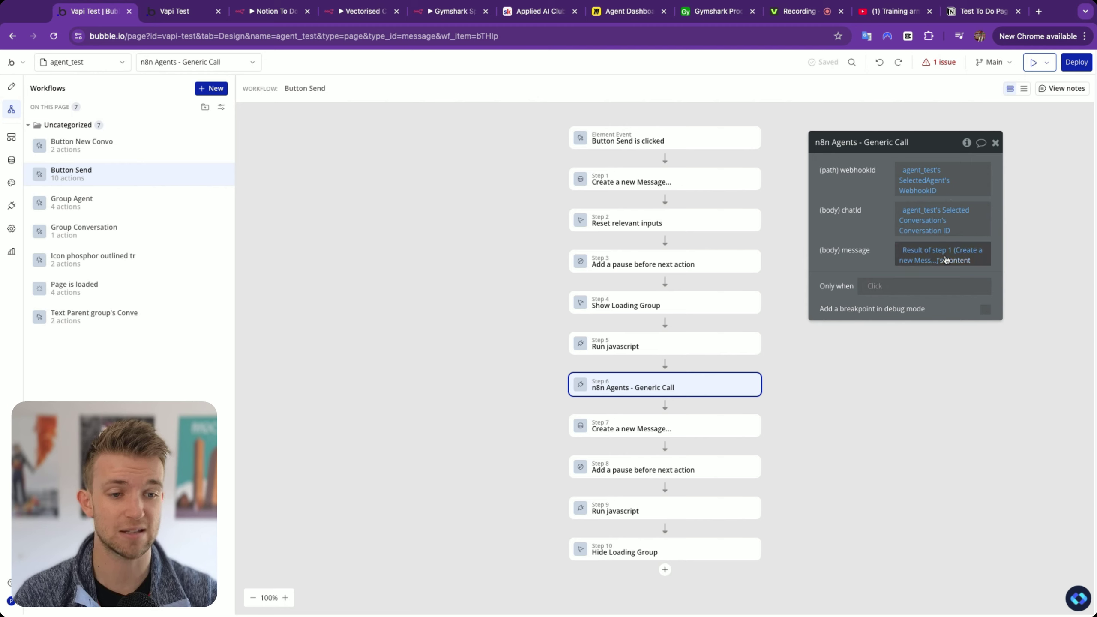
# - Check the Content source of the Send workflow's first Create a new Message action and locate MultilineInput A on the page design
pyautogui.click(682, 182)
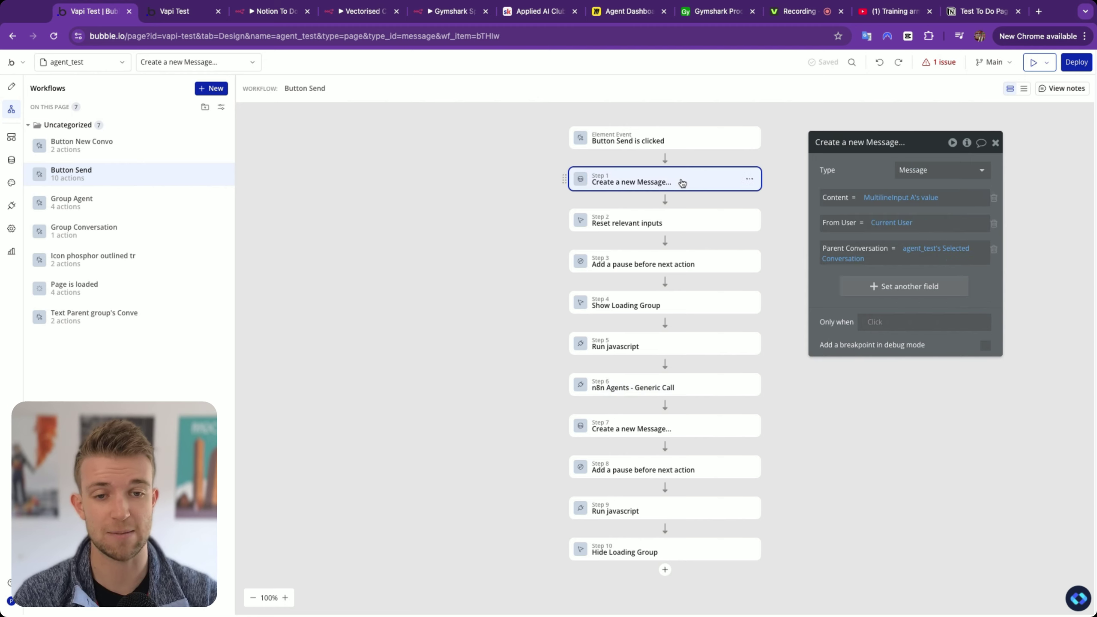
pyautogui.click(869, 199)
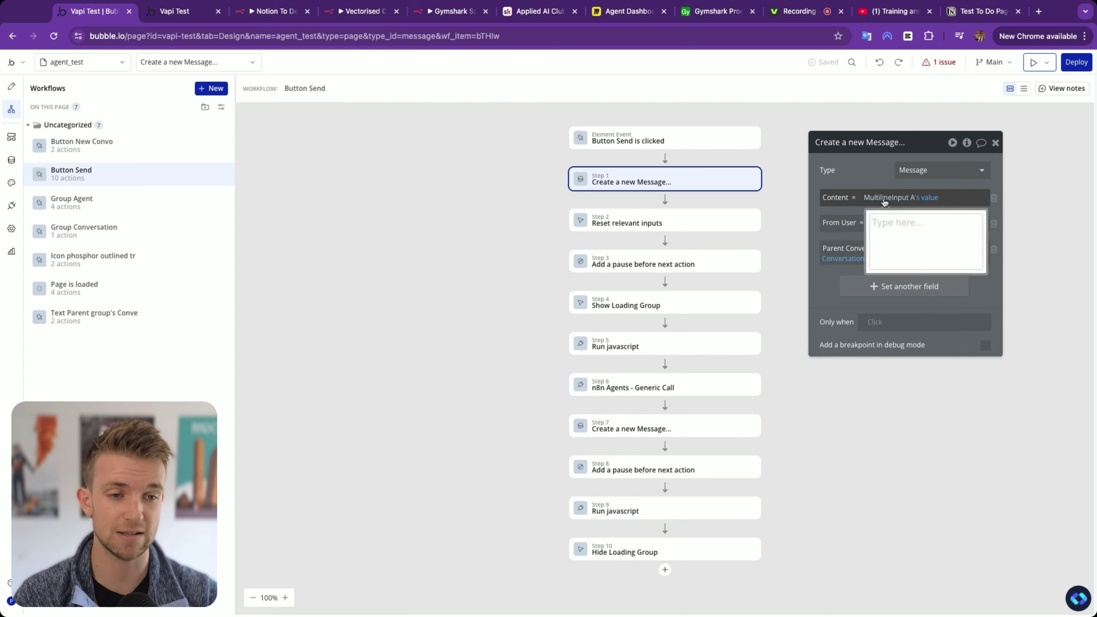
pyautogui.click(11, 86)
pyautogui.click(696, 497)
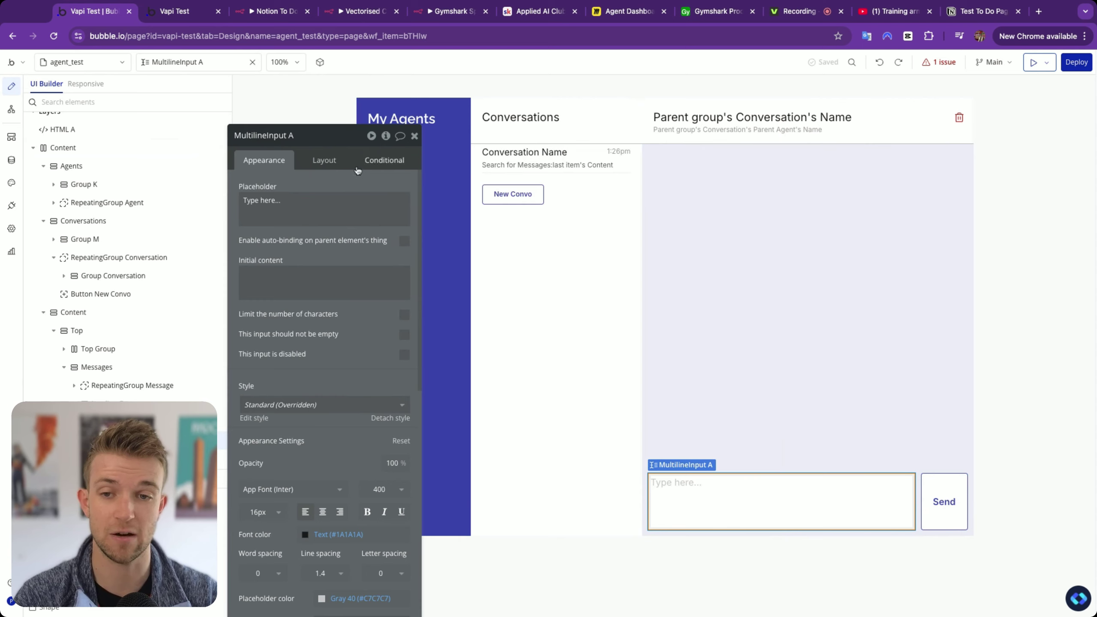
pyautogui.moveTo(340, 147); pyautogui.dragTo(296, 169)
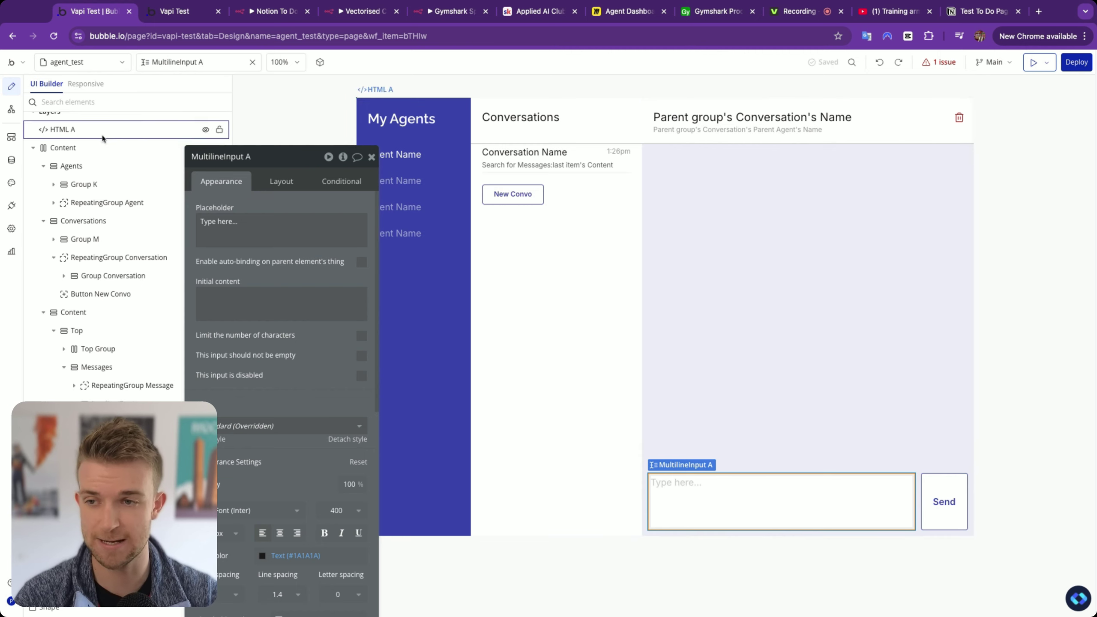
# - Inspect the output key in the Generic Call's manually entered API response in the API Connector, closing it without saving
pyautogui.click(11, 108)
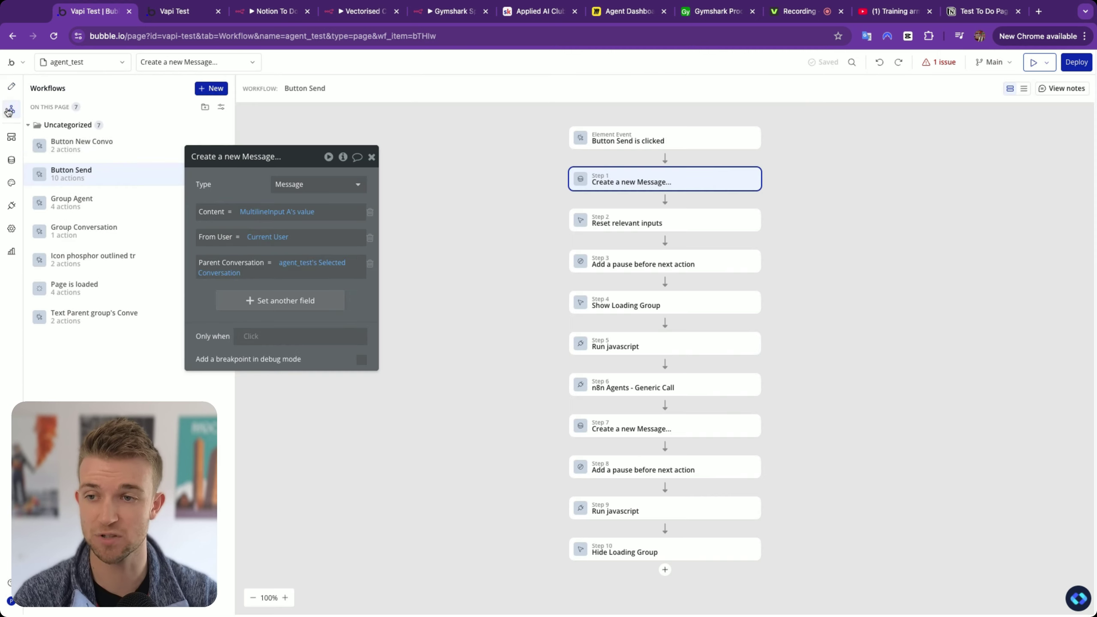
pyautogui.click(11, 206)
pyautogui.scroll(-1, 702, 320)
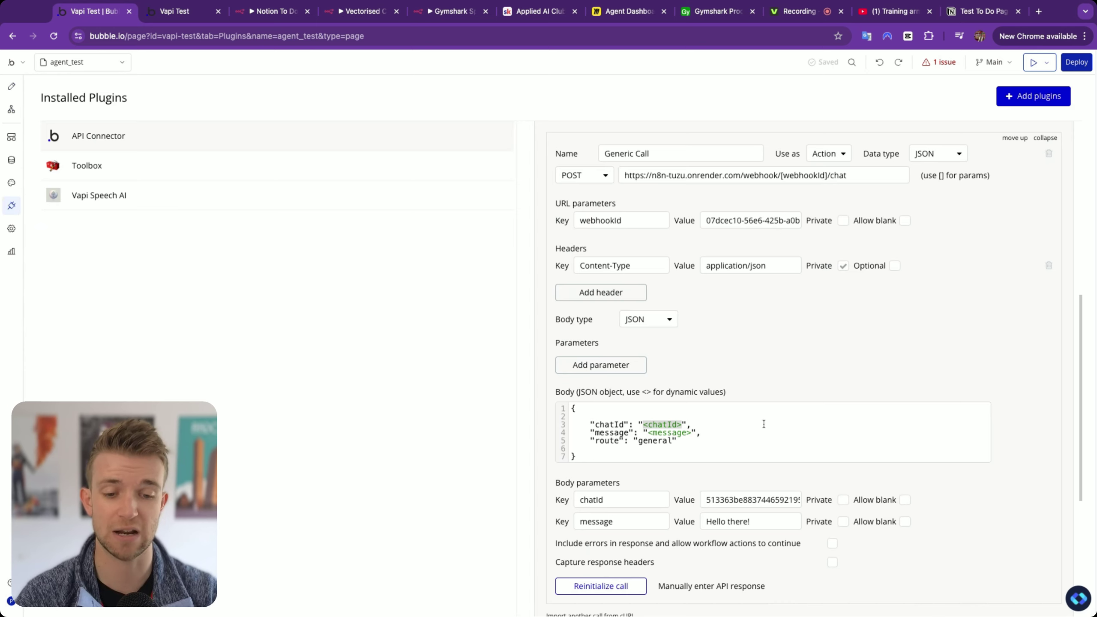
pyautogui.scroll(-3, 764, 424)
pyautogui.click(712, 474)
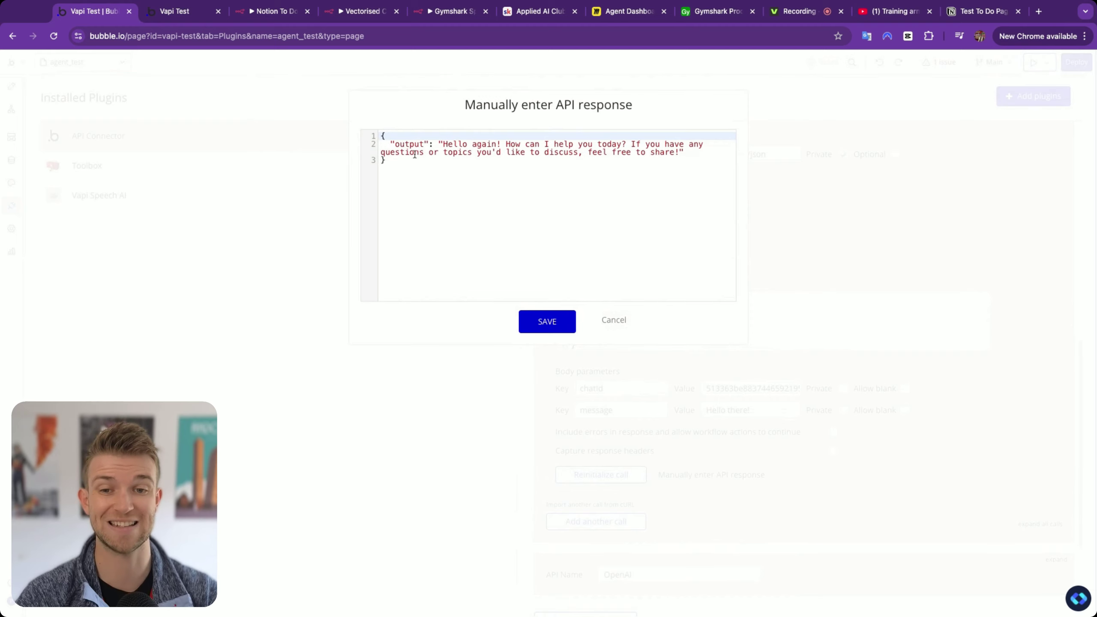
pyautogui.click(614, 319)
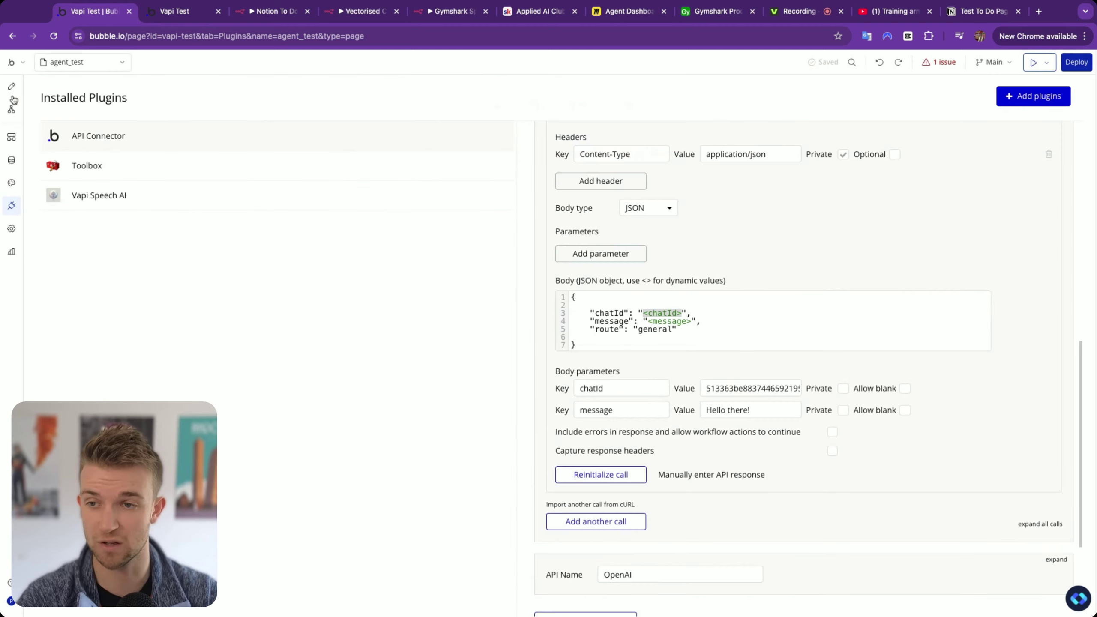
# - Compare the Send workflow's two Create a new Message actions, checking their Content, From User and Parent Conversation fields against the Generic Call
pyautogui.click(12, 111)
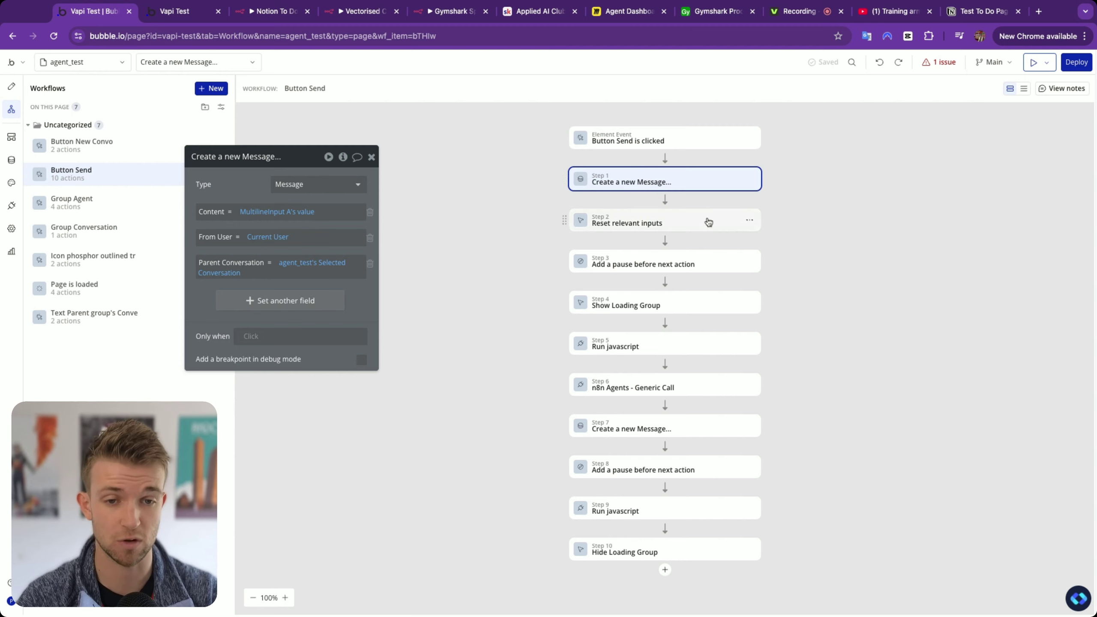
pyautogui.click(689, 392)
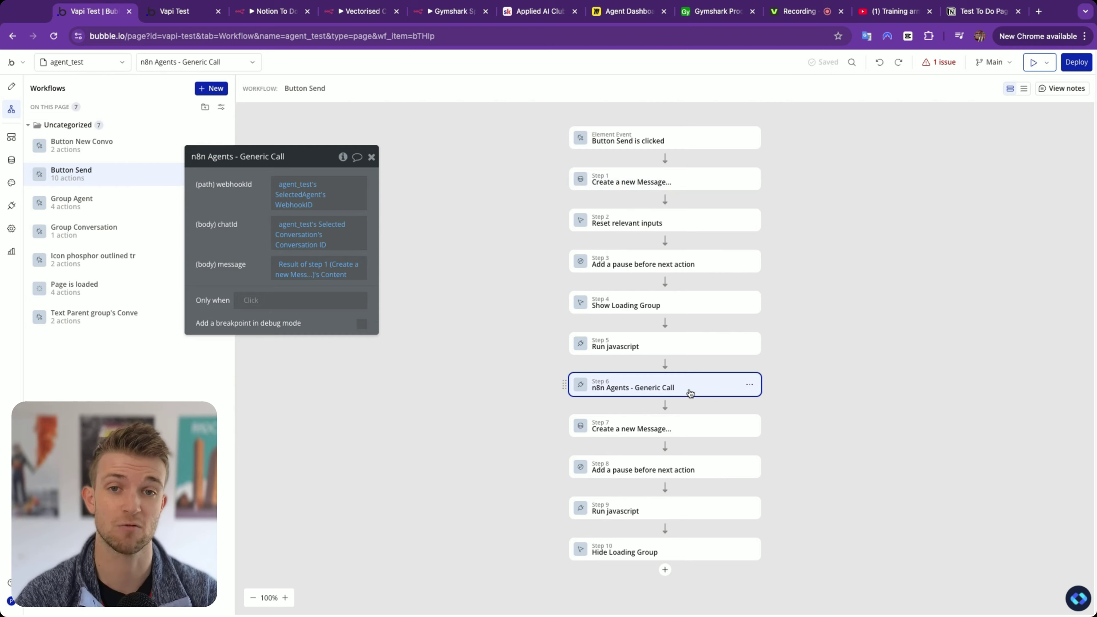
pyautogui.click(627, 432)
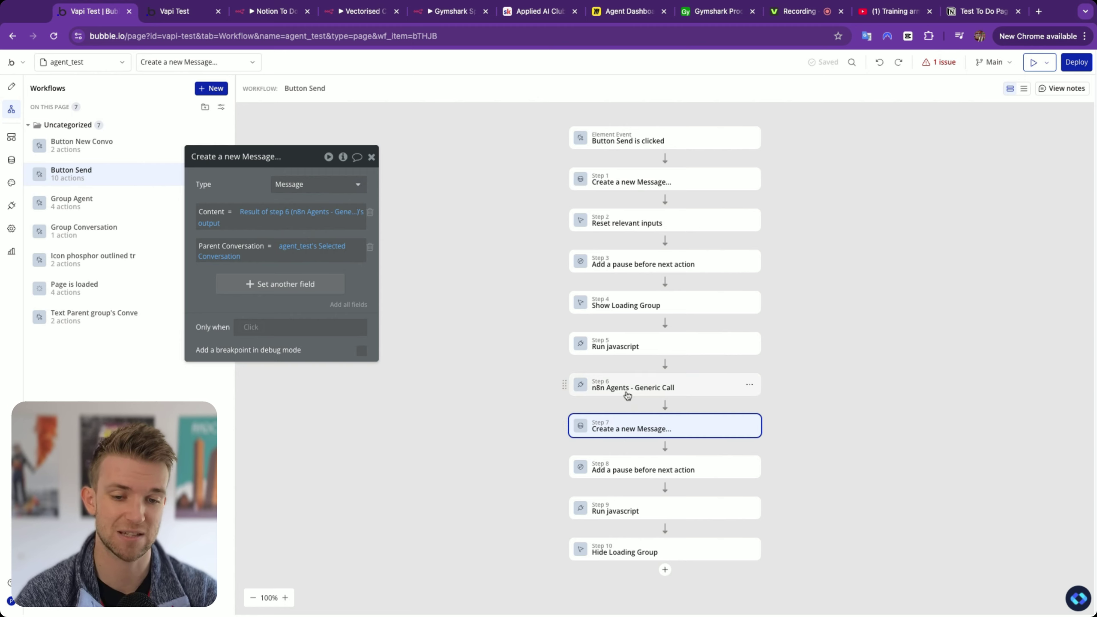
pyautogui.click(626, 394)
pyautogui.click(627, 432)
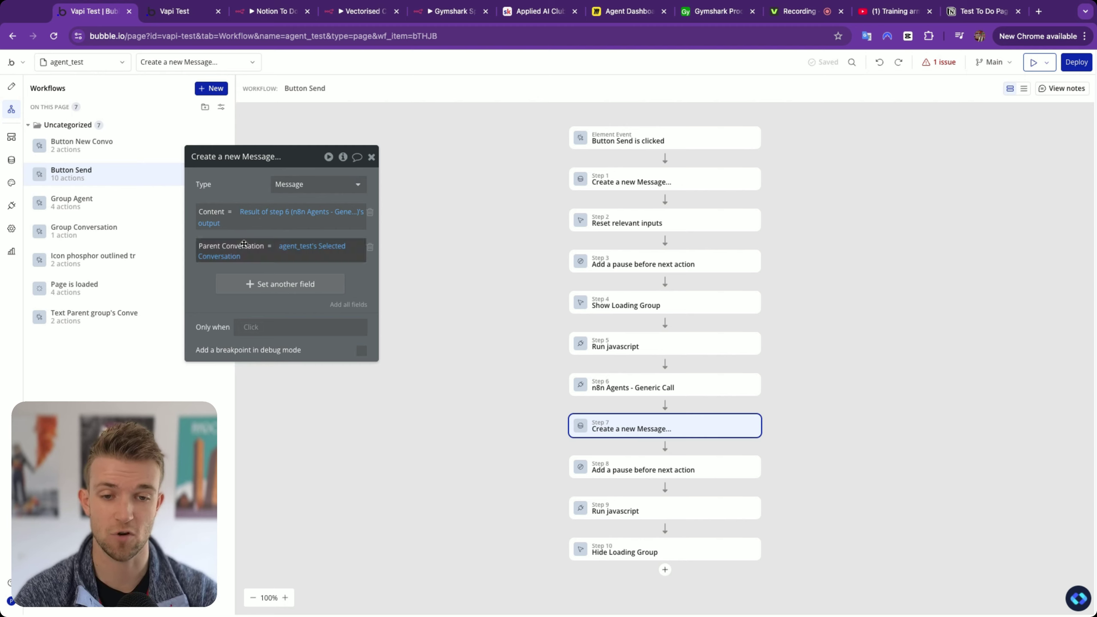
pyautogui.click(632, 188)
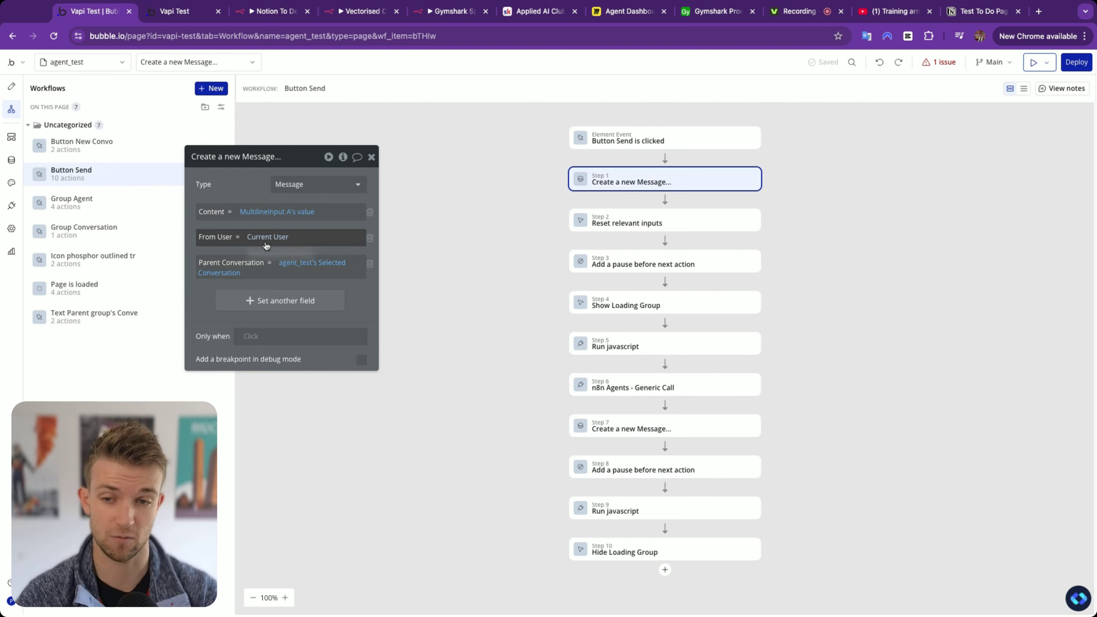
pyautogui.click(697, 429)
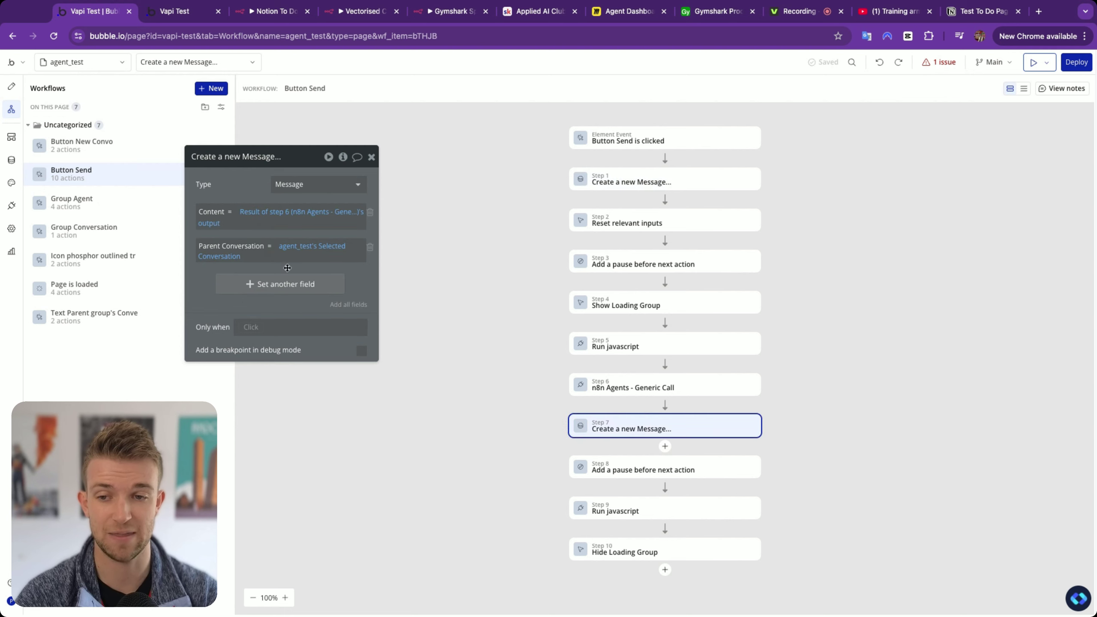
# - Compare the message area on the page design with the My To Dos conversation in the running chat app
pyautogui.click(11, 86)
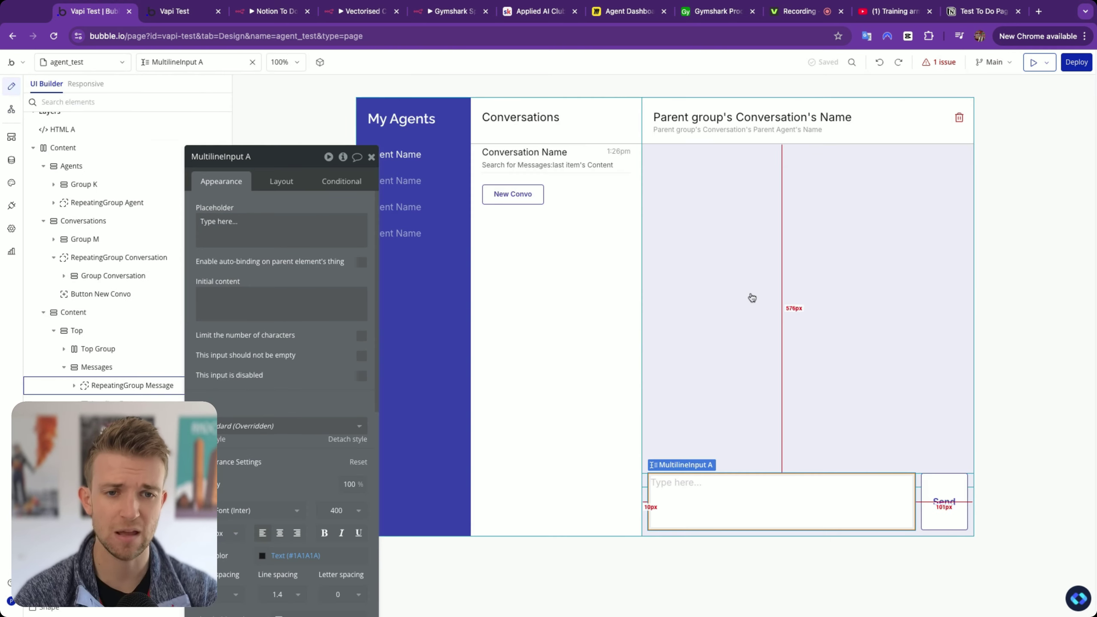
pyautogui.hotkey('ctrl', 'Tab')
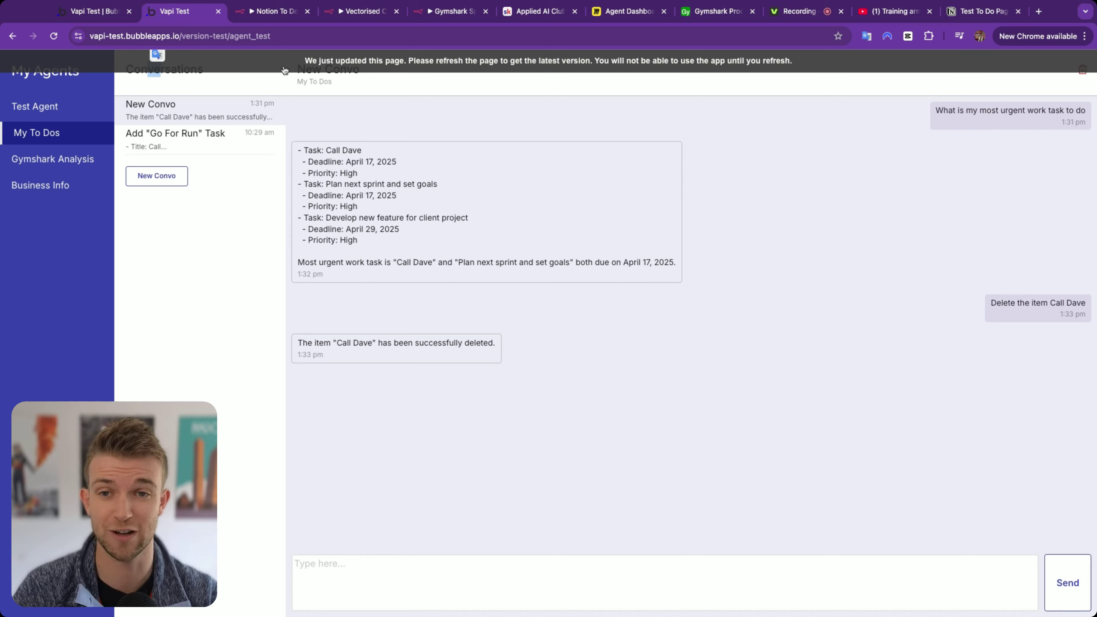
pyautogui.click(93, 11)
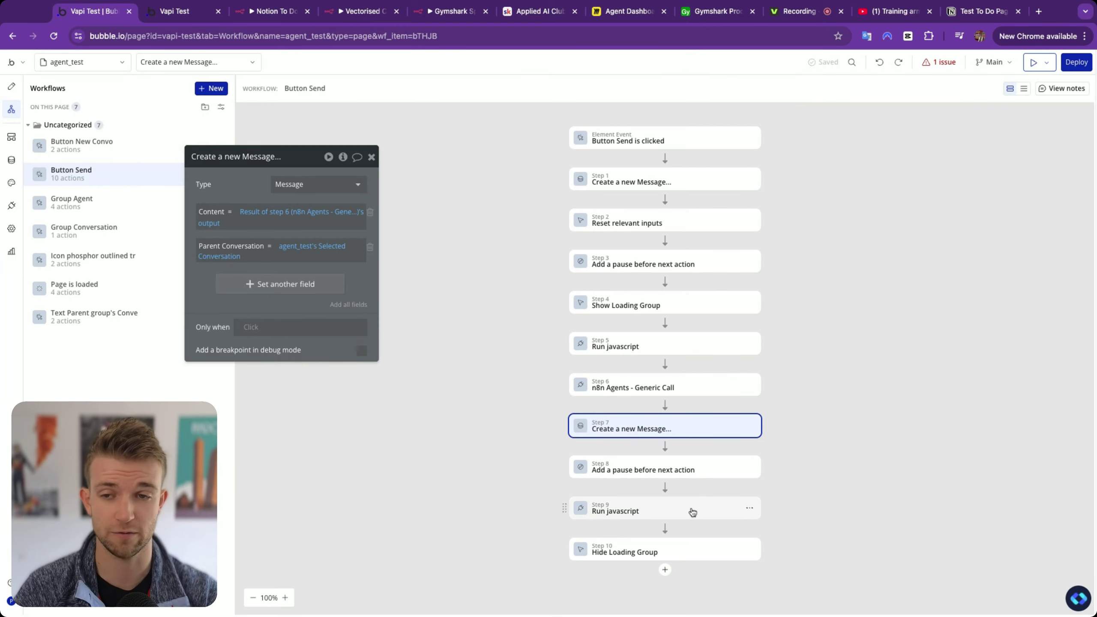
# - Review the page design, the All Messages app data and the API Connector's Generic Call setup in the Bubble editor
pyautogui.click(11, 87)
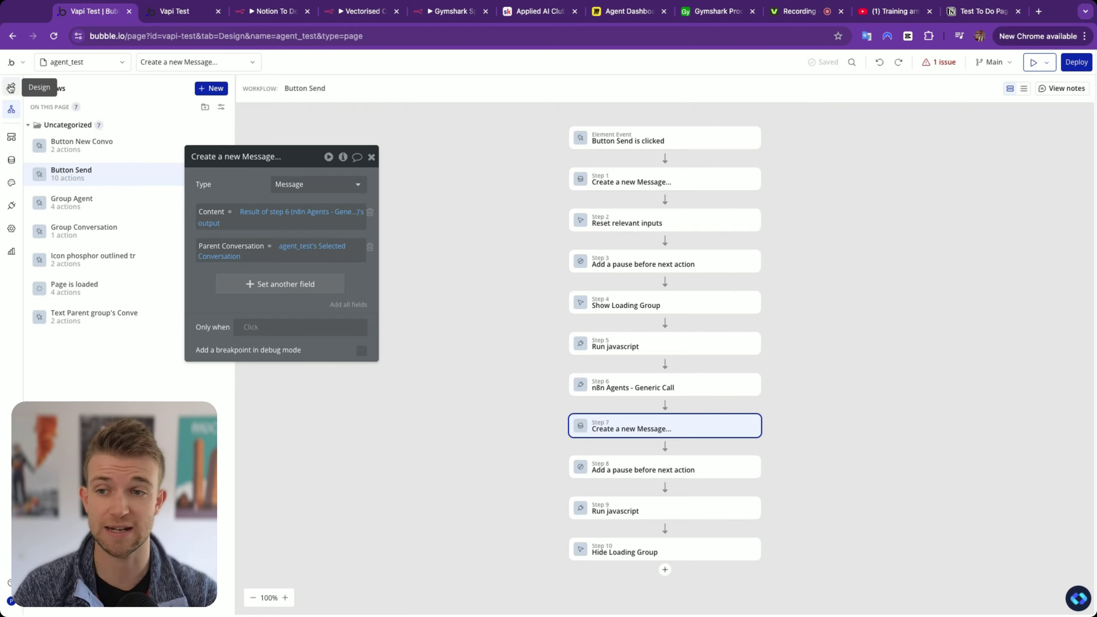
pyautogui.click(371, 157)
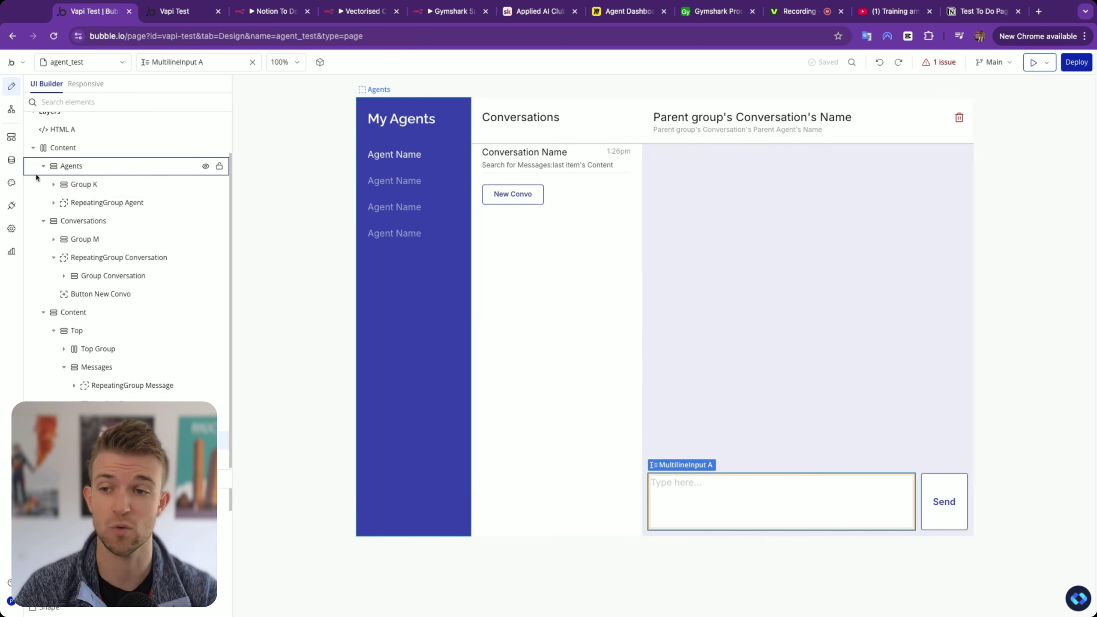
pyautogui.click(11, 161)
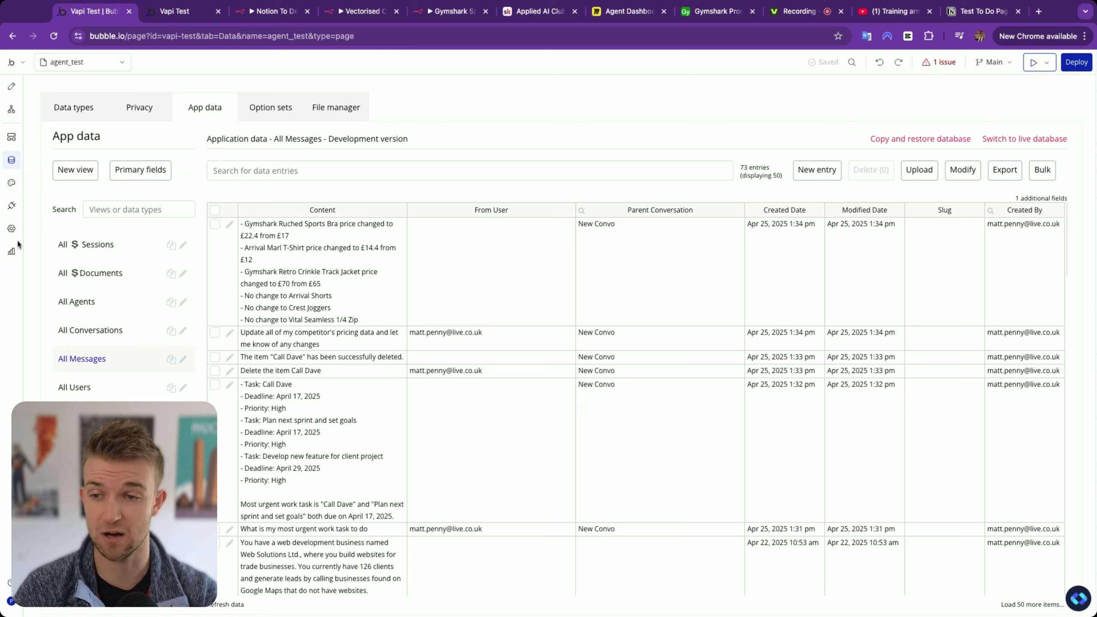
pyautogui.click(11, 206)
pyautogui.scroll(3, 713, 216)
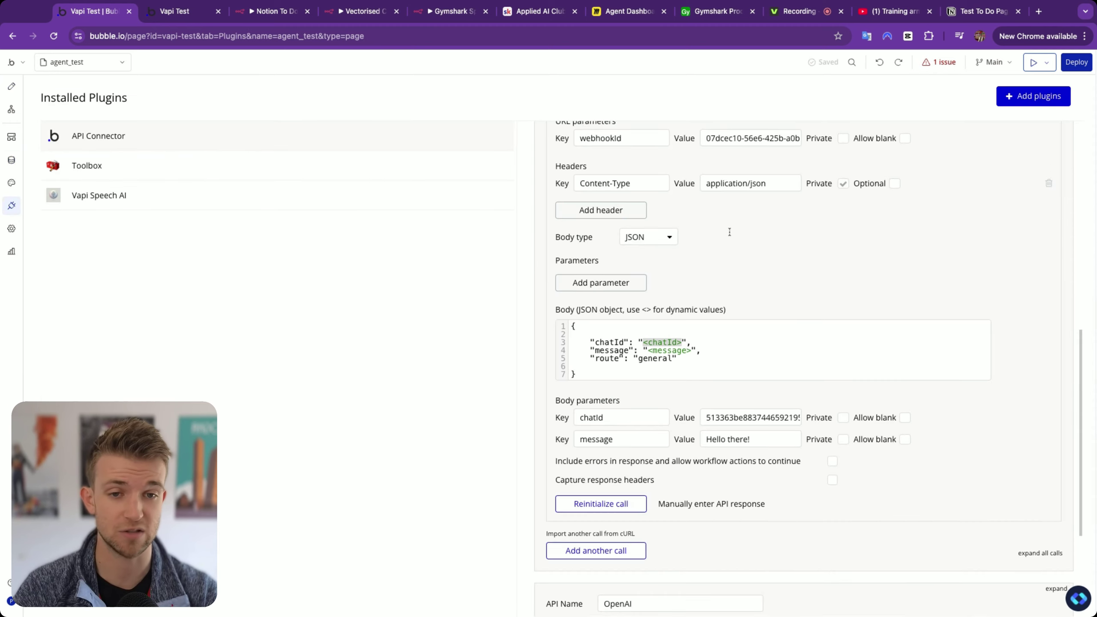
# - Compare the Chat URL of n8n's Notion To Do chat trigger with the Generic Call's webhook address and JSON body in Bubble
pyautogui.click(262, 15)
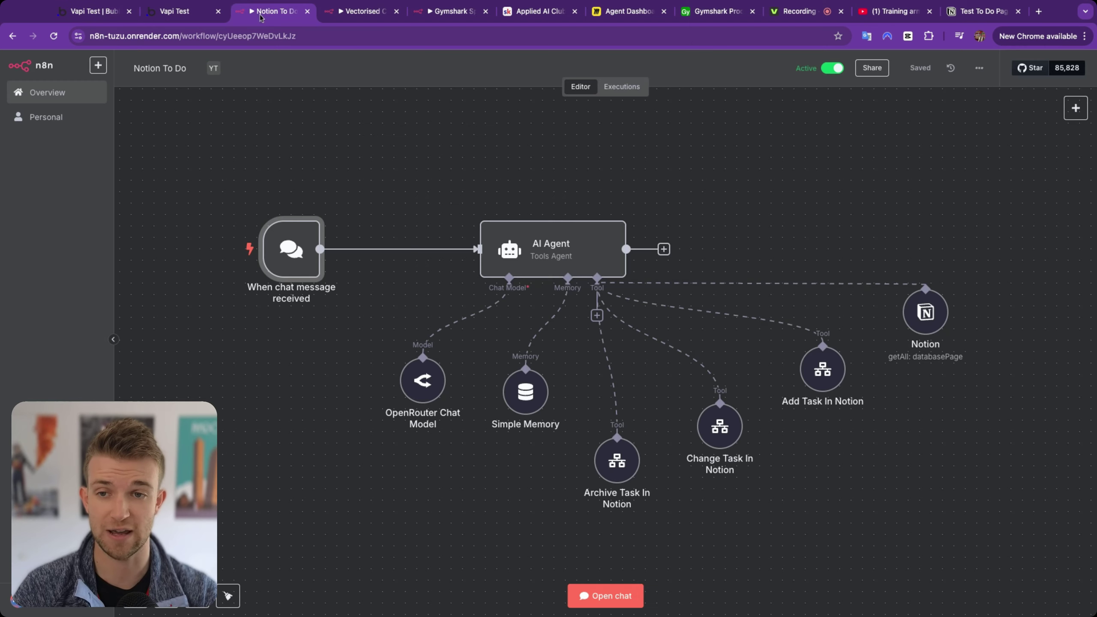
pyautogui.doubleClick(276, 246)
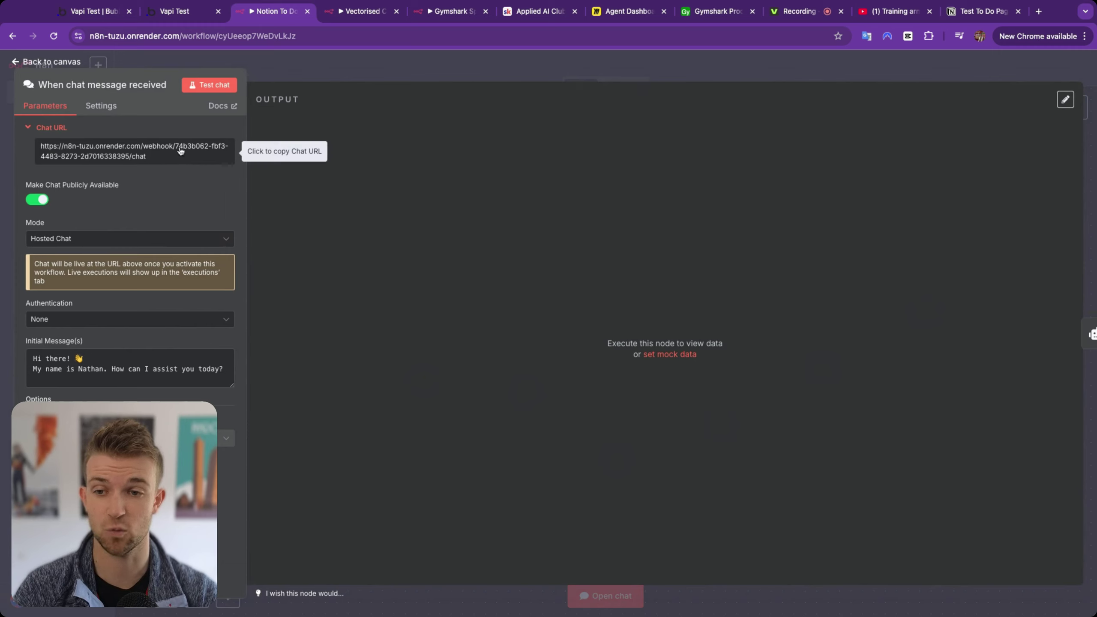
pyautogui.click(104, 13)
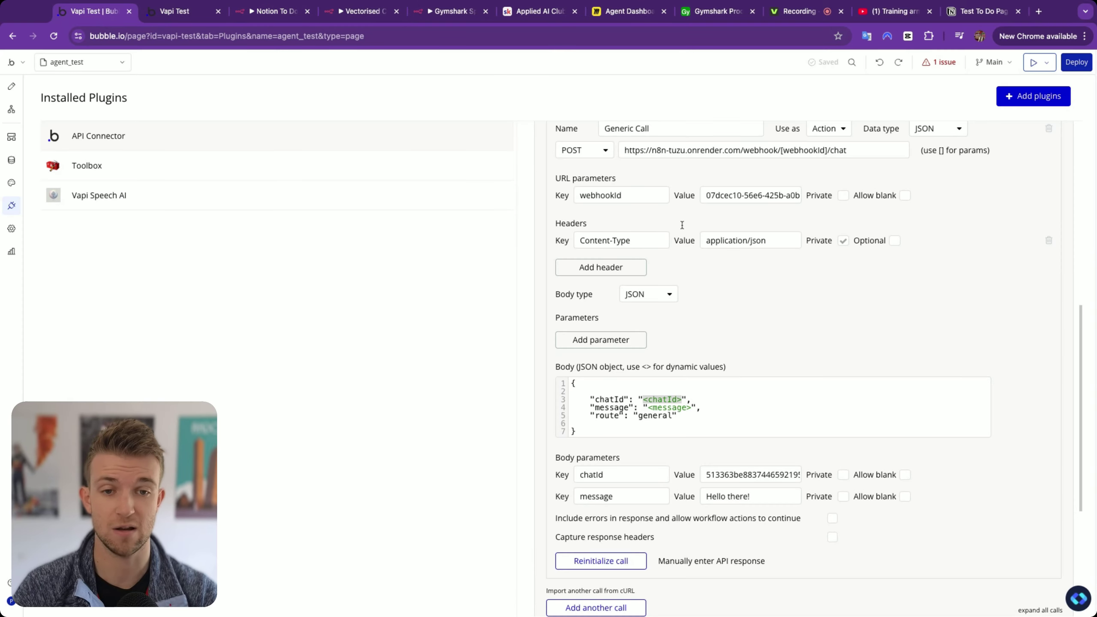
pyautogui.scroll(1, 671, 220)
pyautogui.scroll(-1, 663, 166)
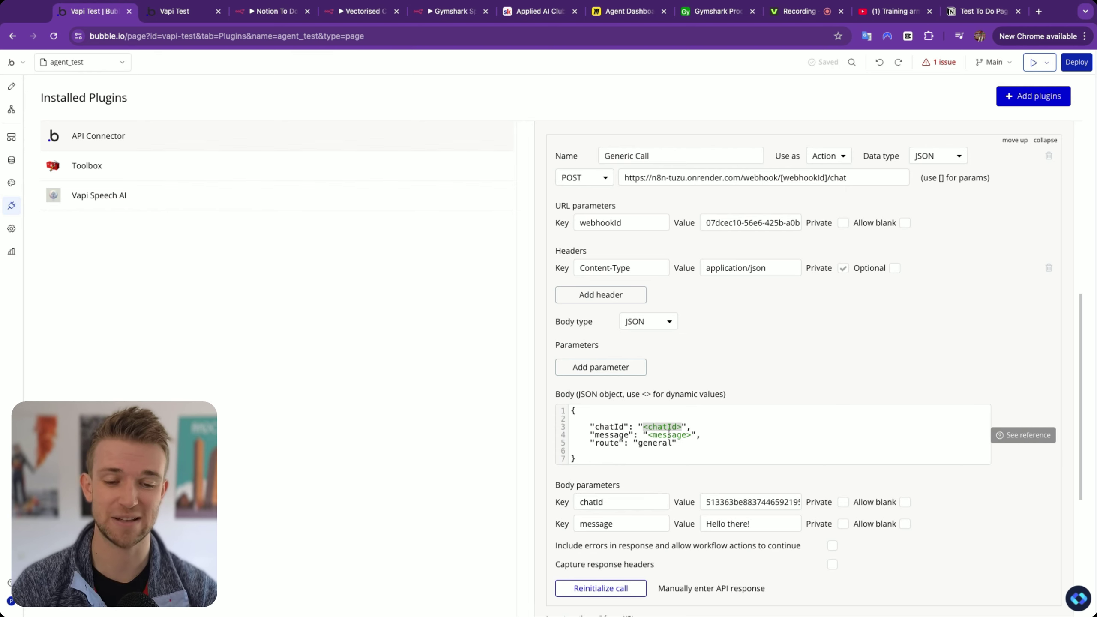
pyautogui.scroll(-1, 676, 469)
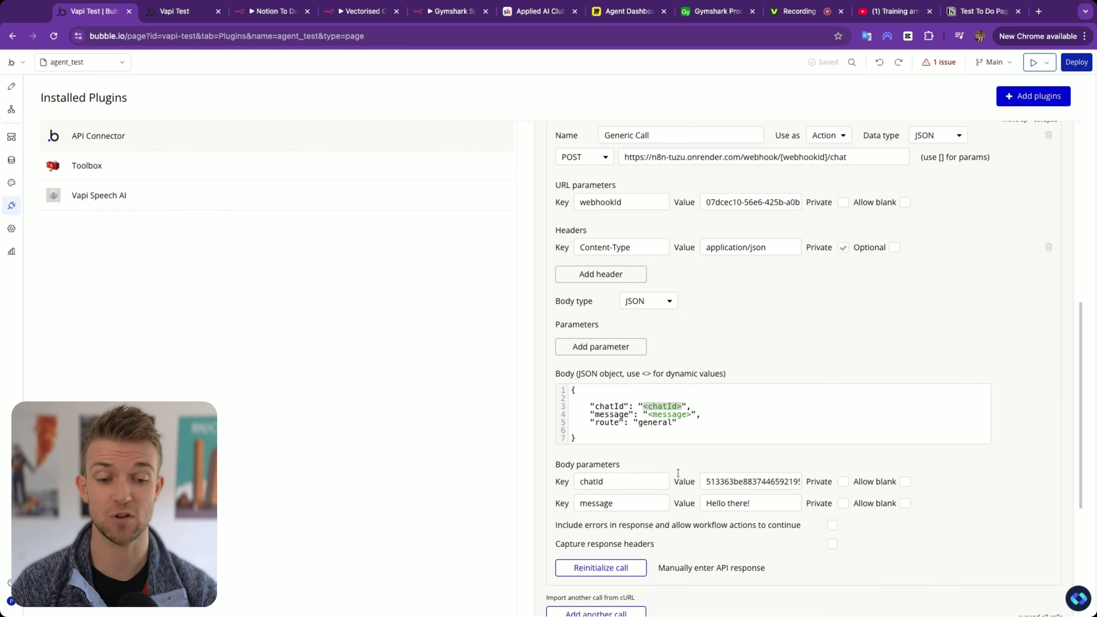
# - Inspect the AI Agent's user message prompt with its chatInput and message expressions in n8n, and open the Simple Memory node
pyautogui.click(261, 14)
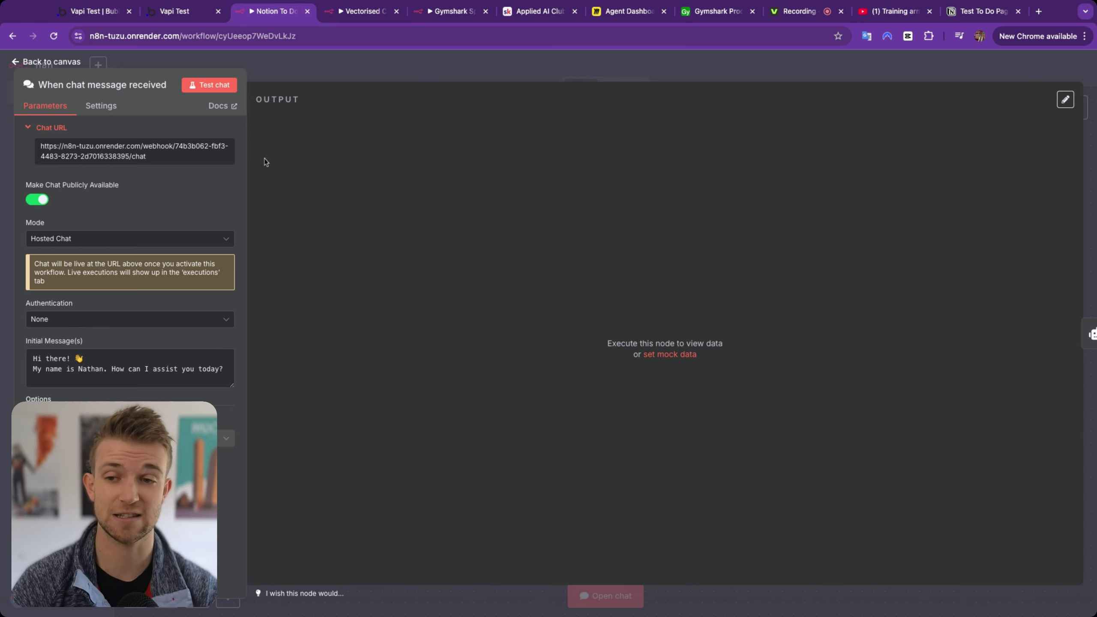
pyautogui.click(331, 78)
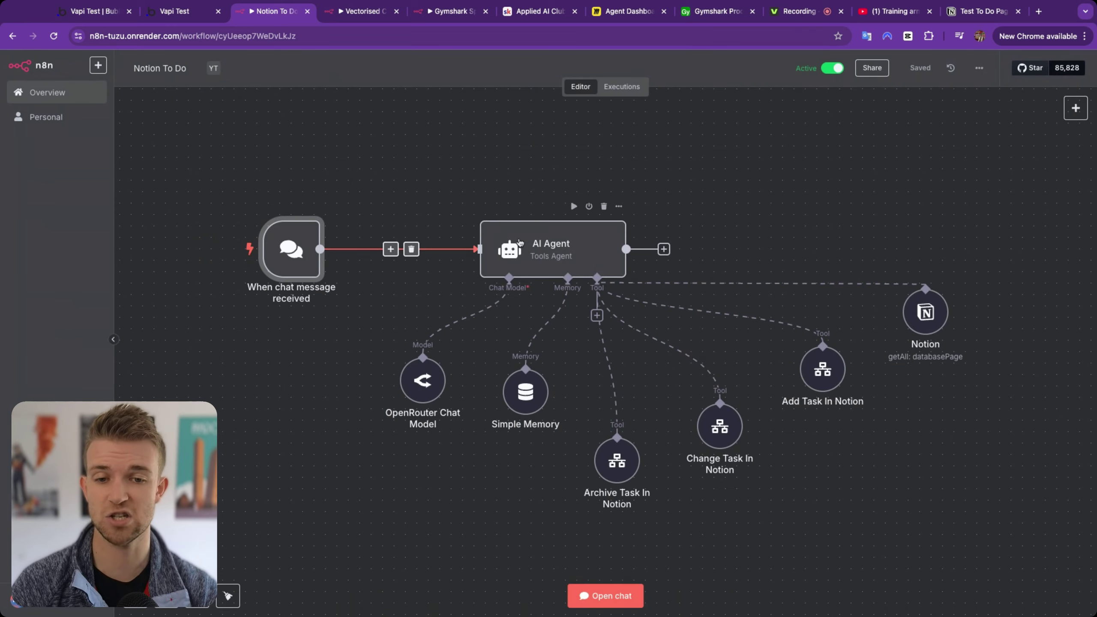
pyautogui.tripleClick(553, 248)
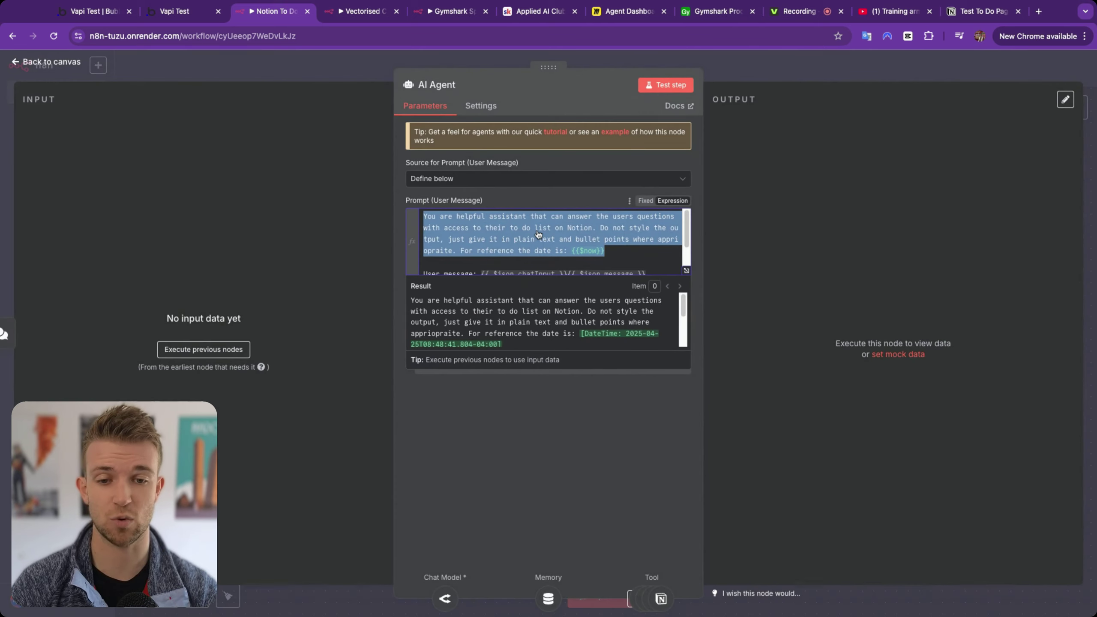
pyautogui.click(619, 257)
pyautogui.click(586, 366)
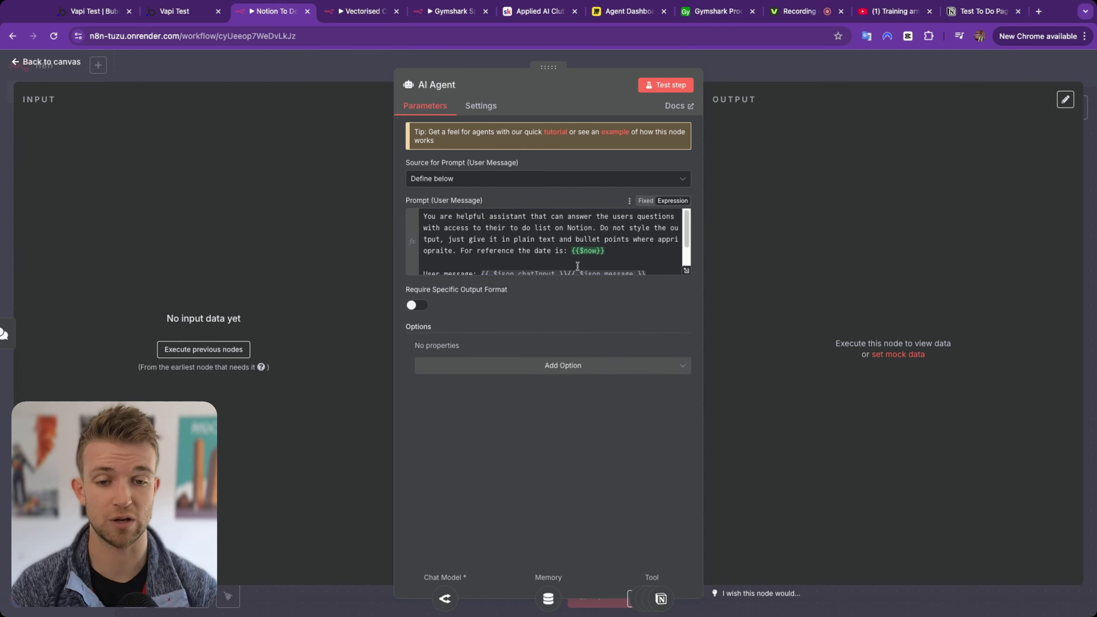
pyautogui.scroll(-1, 580, 267)
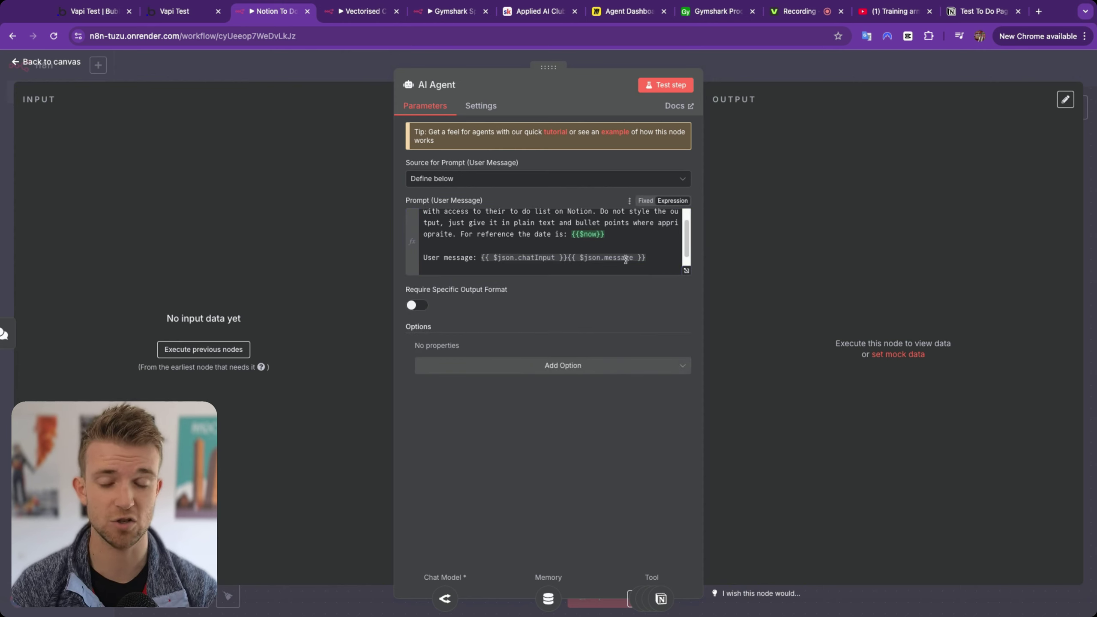
pyautogui.click(548, 63)
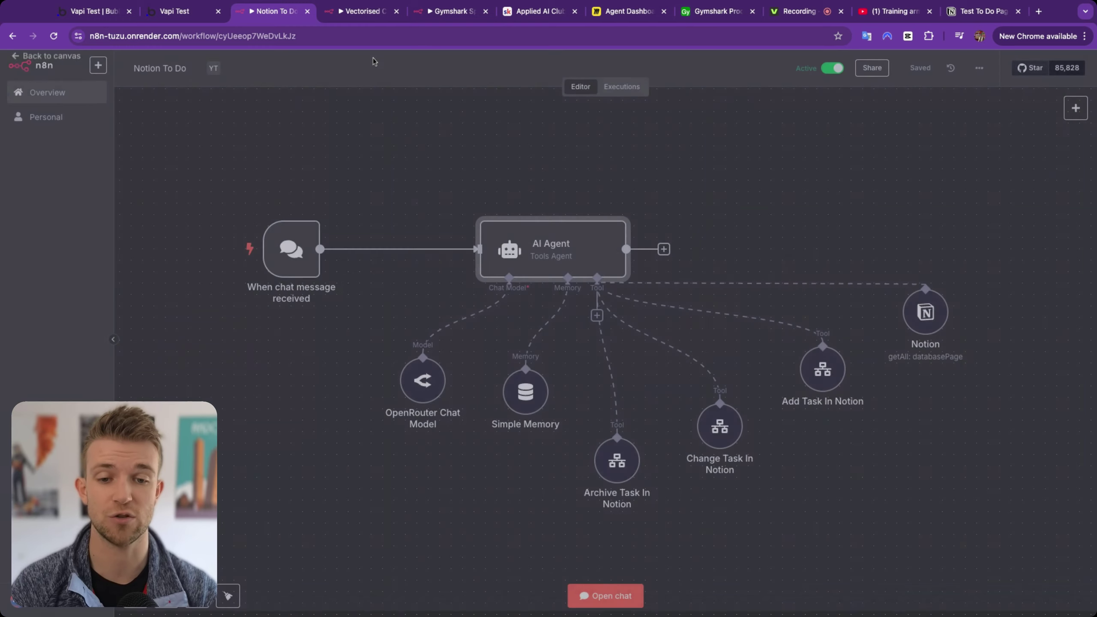
pyautogui.doubleClick(517, 375)
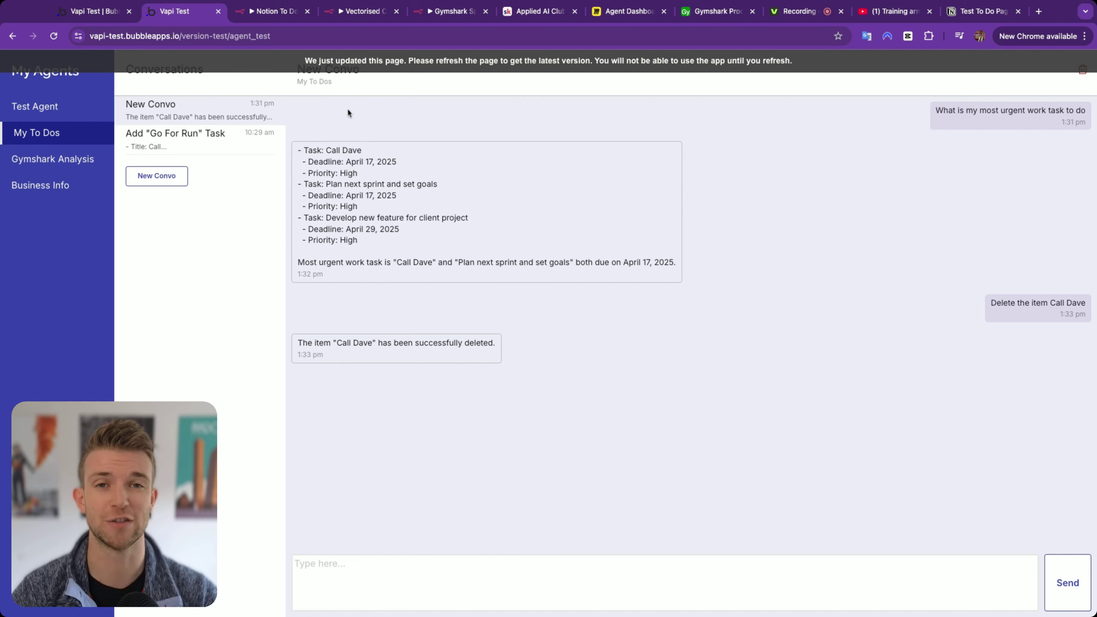
# - Switch to the Applied AI Club page and return to the running chat app
pyautogui.click(530, 12)
pyautogui.click(181, 11)
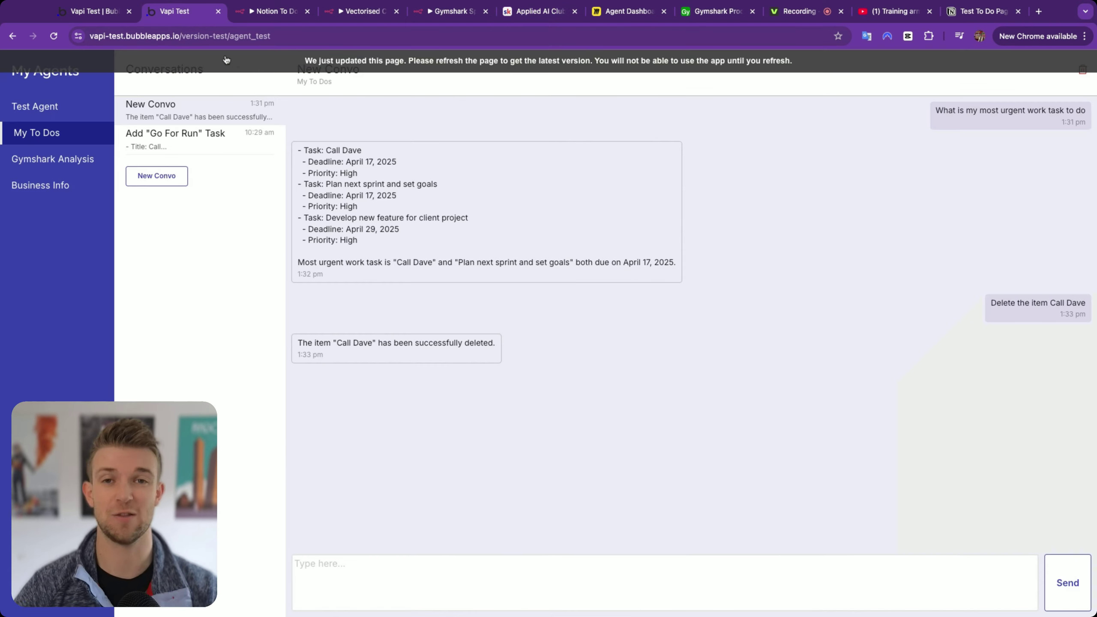